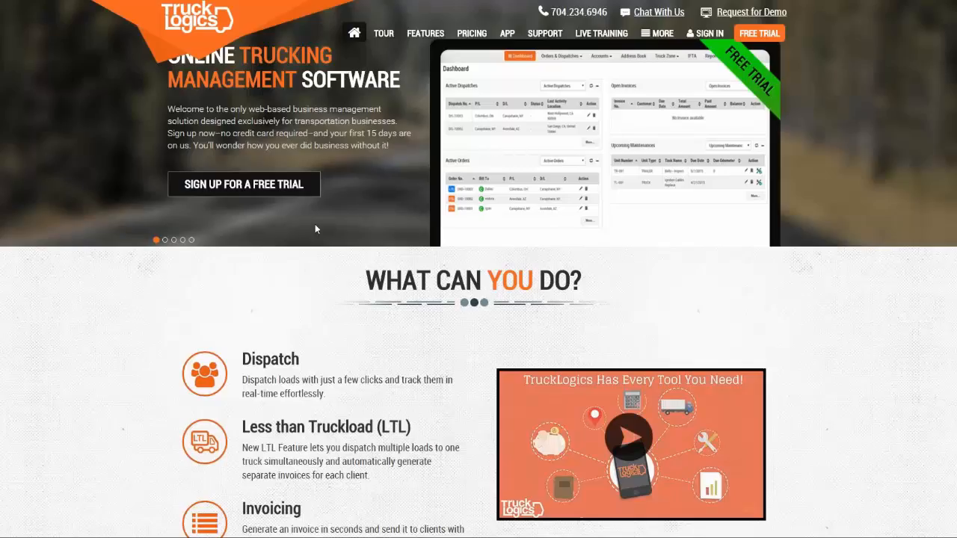
- Look over the home page's feature overview and open the product tour page
scroll(285, 206, "down", 3)
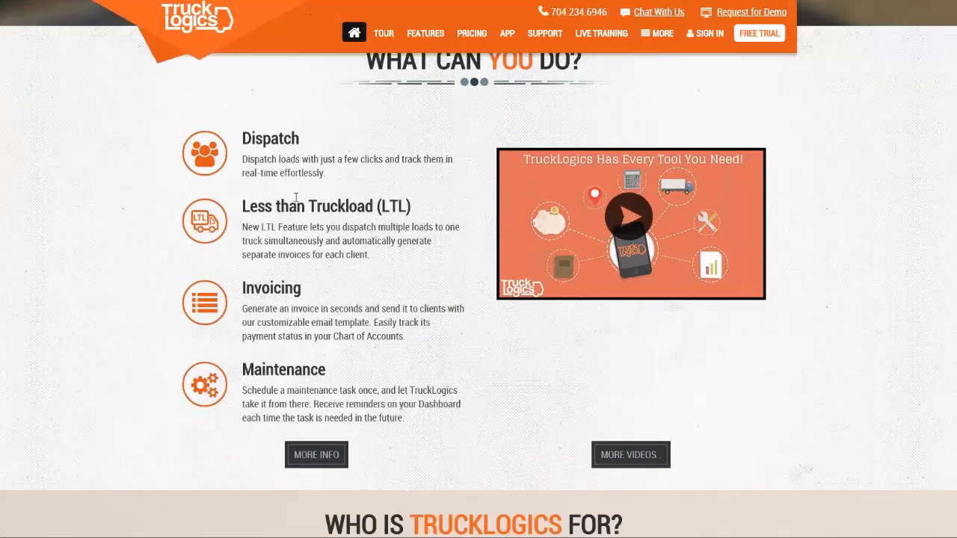
scroll(304, 196, "up", 1)
scroll(304, 197, "up", 3)
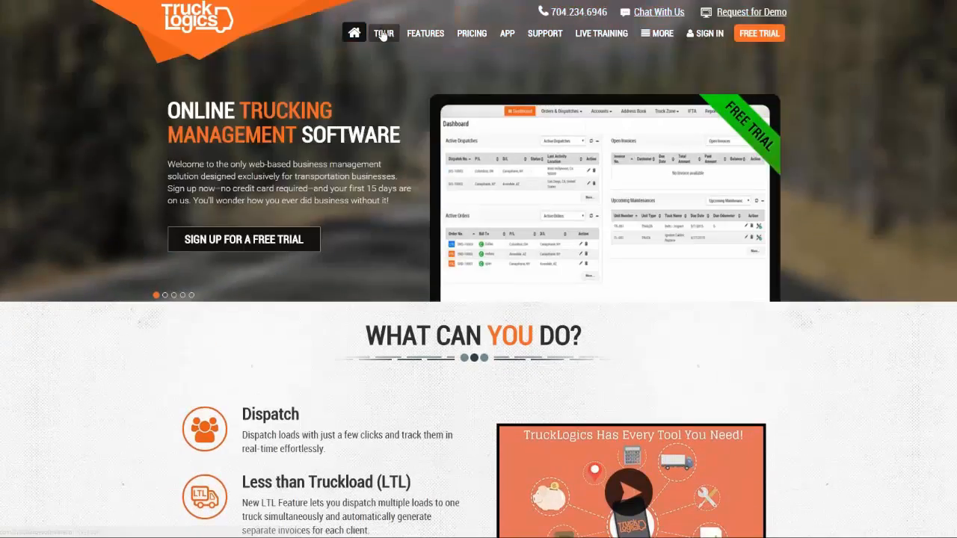
left_click(383, 37)
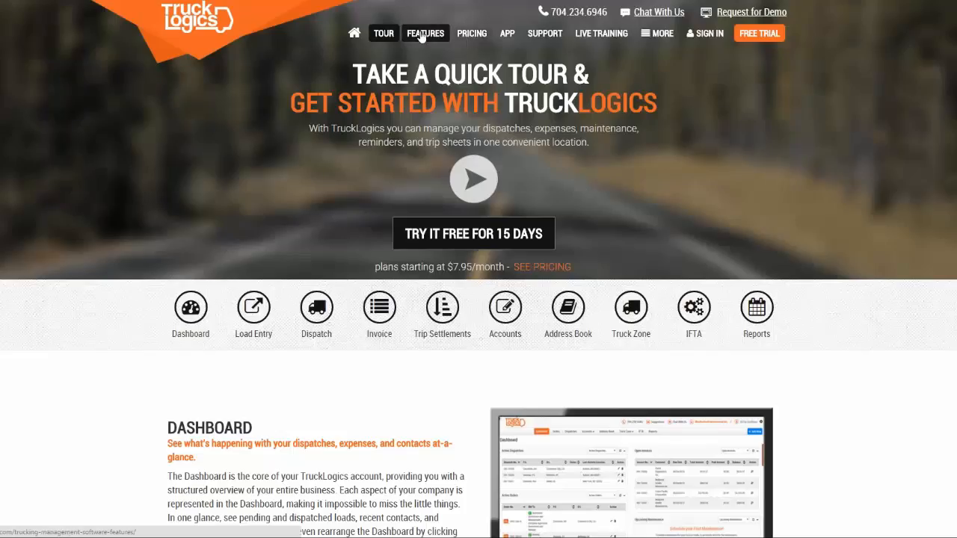
- Review the mobile app page, including the driver features, Check Call description and Driver App video
left_click(508, 38)
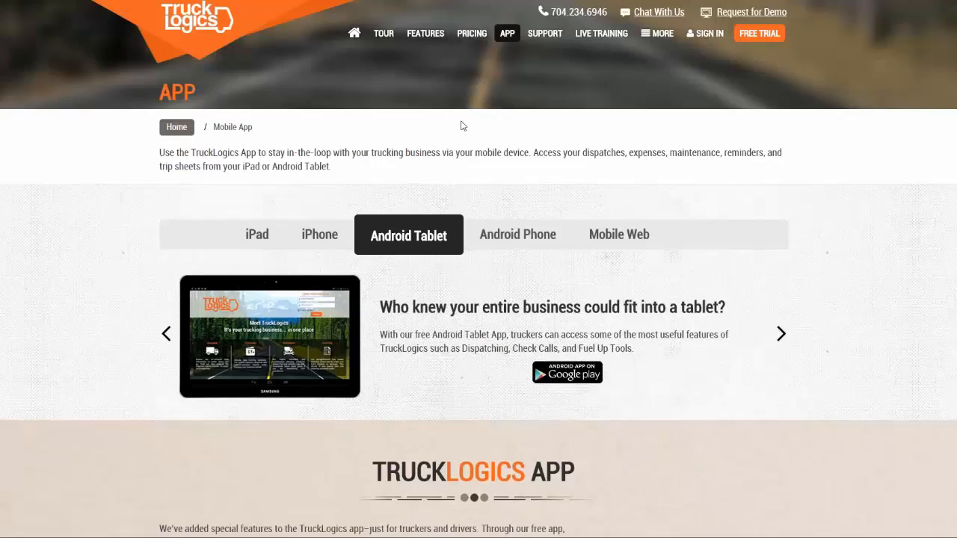
scroll(451, 119, "down", 1)
scroll(451, 120, "down", 5)
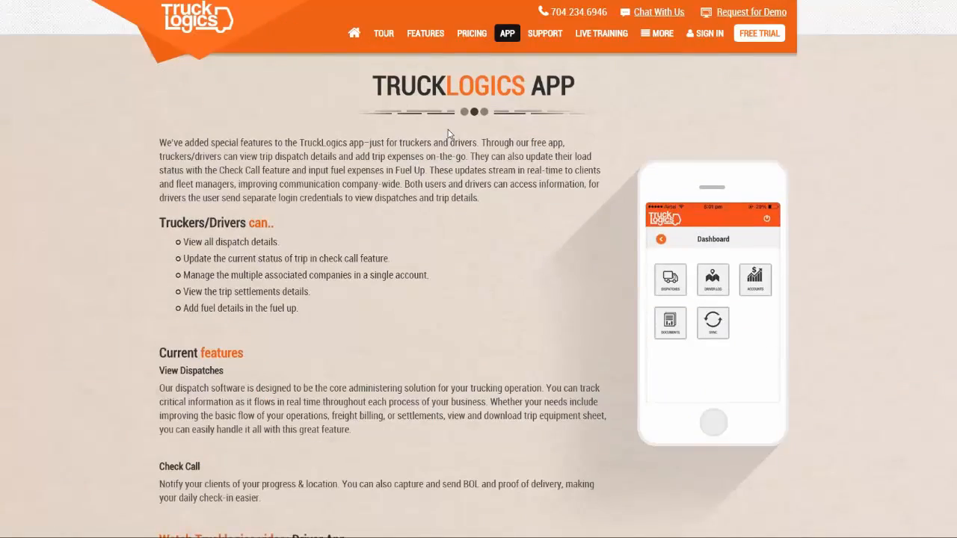
scroll(450, 129, "down", 6)
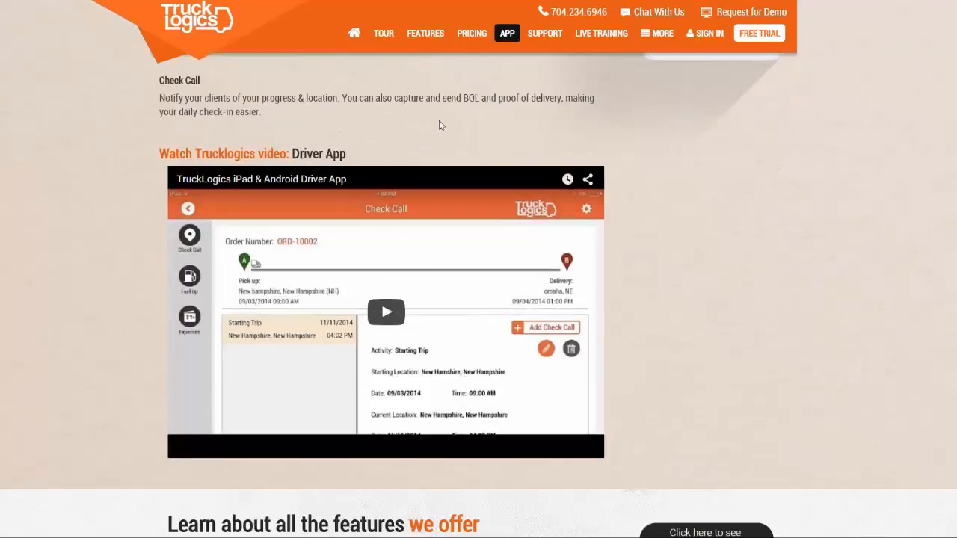
scroll(441, 125, "up", 1)
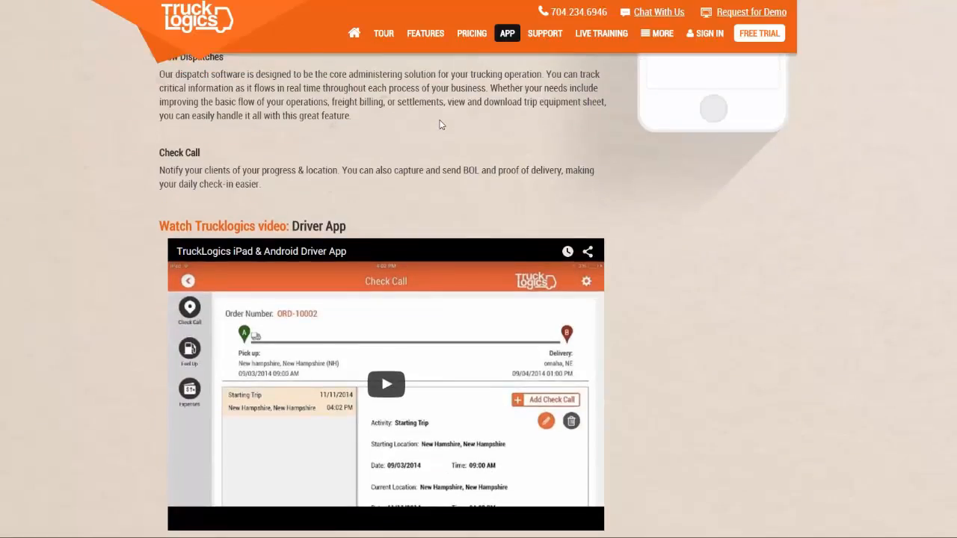
scroll(441, 125, "up", 8)
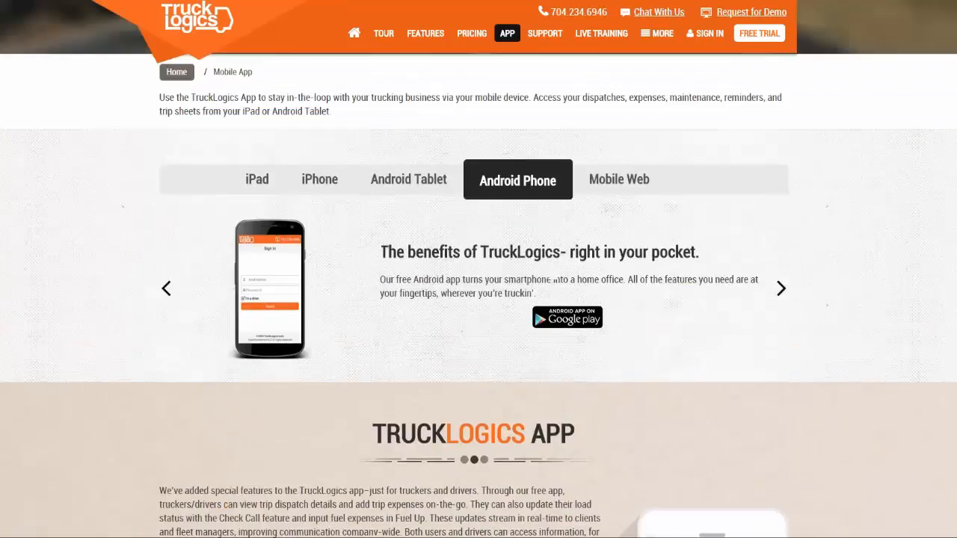
scroll(441, 125, "up", 1)
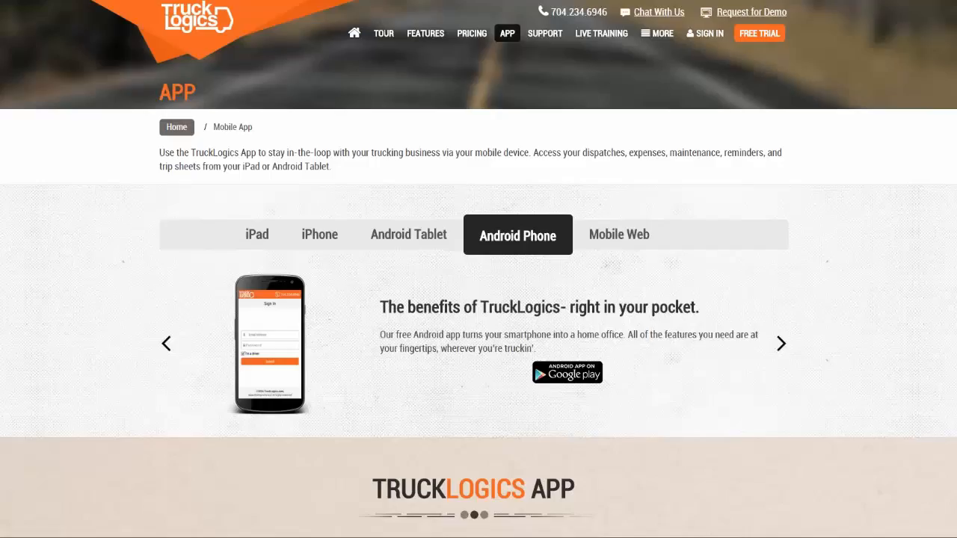
- View the support options and examine the schedule of upcoming live training webinars
left_click(545, 34)
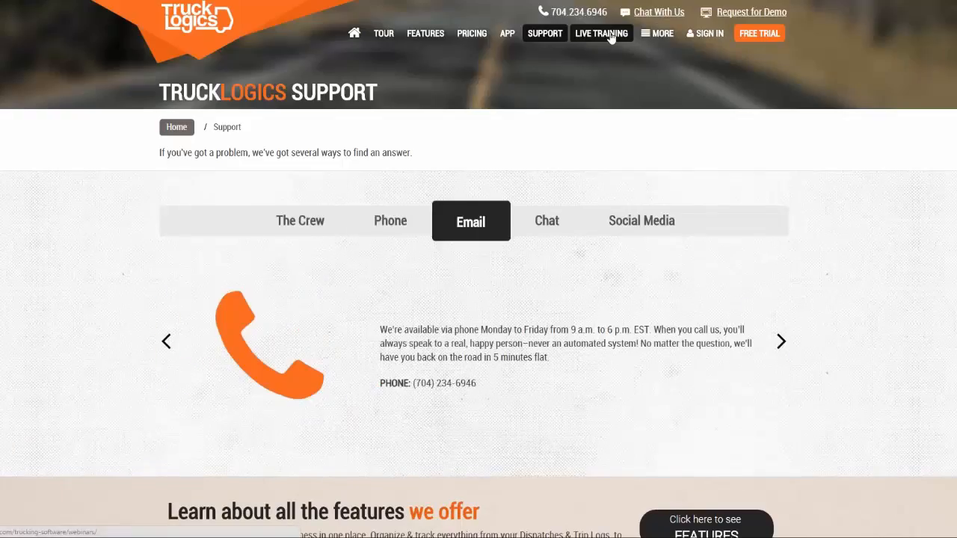
left_click(611, 37)
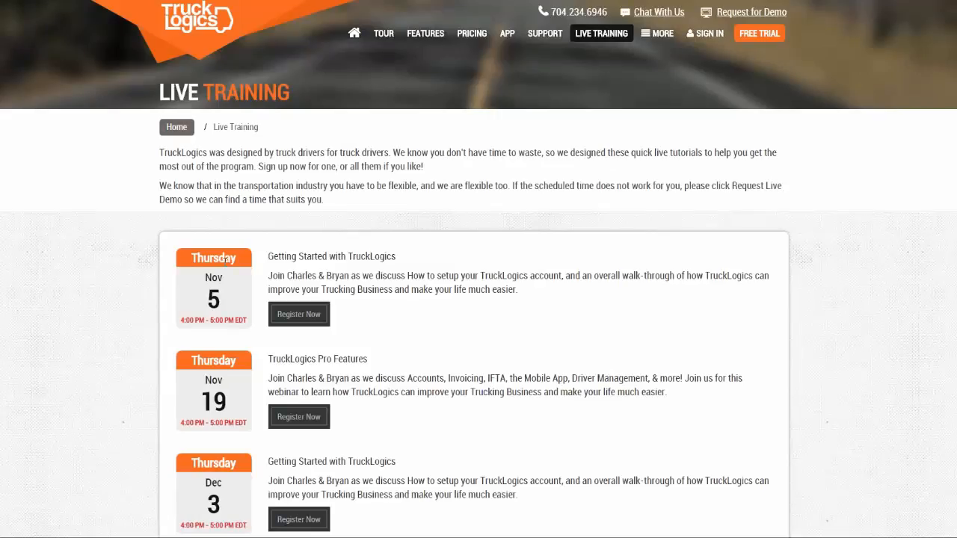
scroll(393, 196, "down", 3)
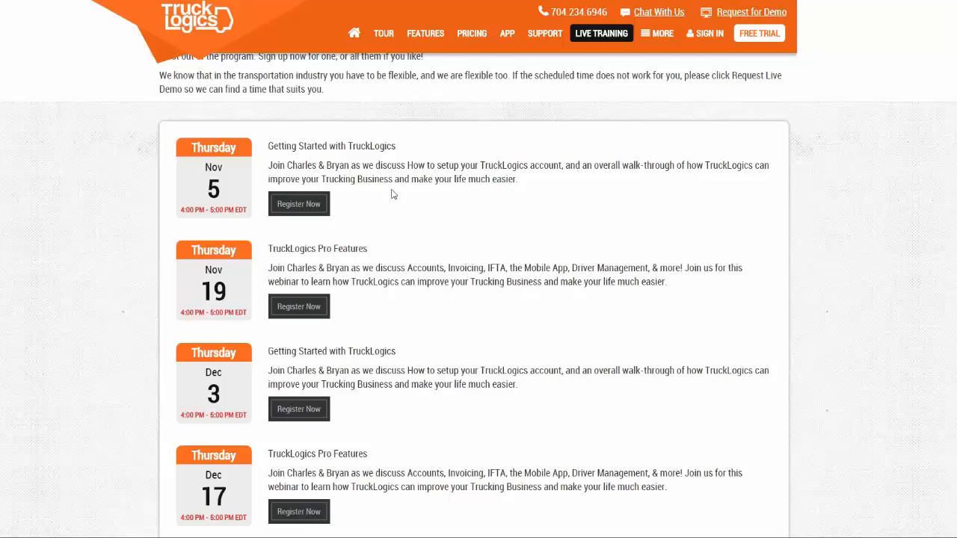
scroll(441, 275, "up", 2)
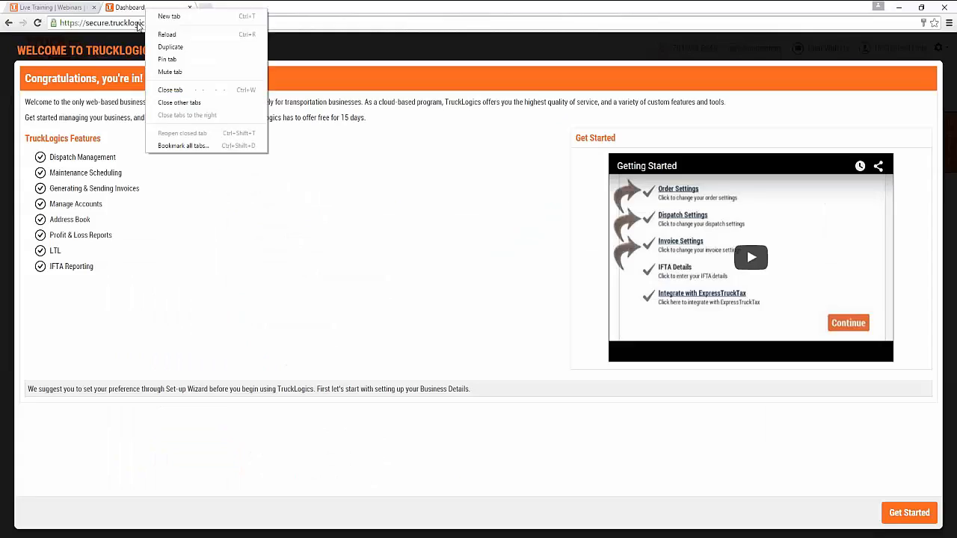
- Start the setup wizard and complete the business details by looking up the company's USA street address and choosing the matching suggestion
left_click(132, 34)
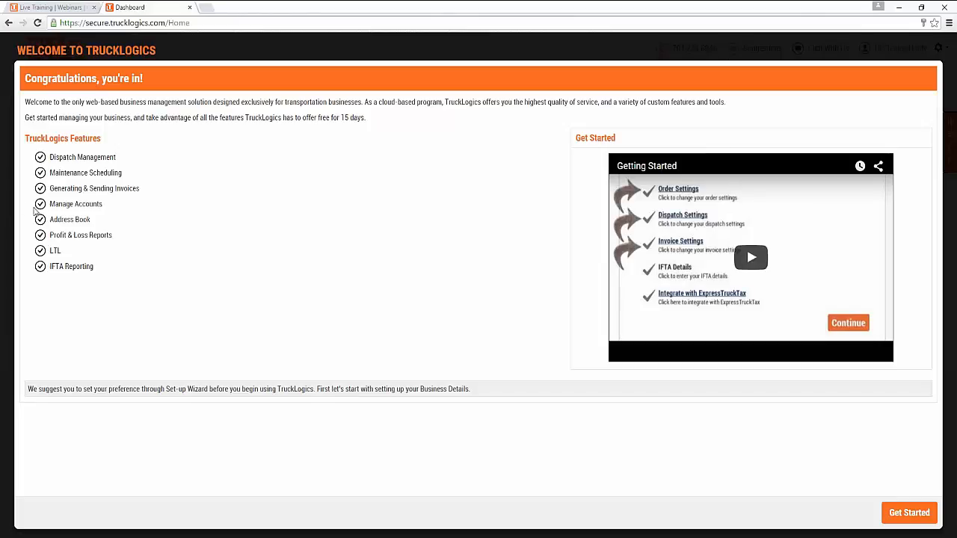
left_click(905, 514)
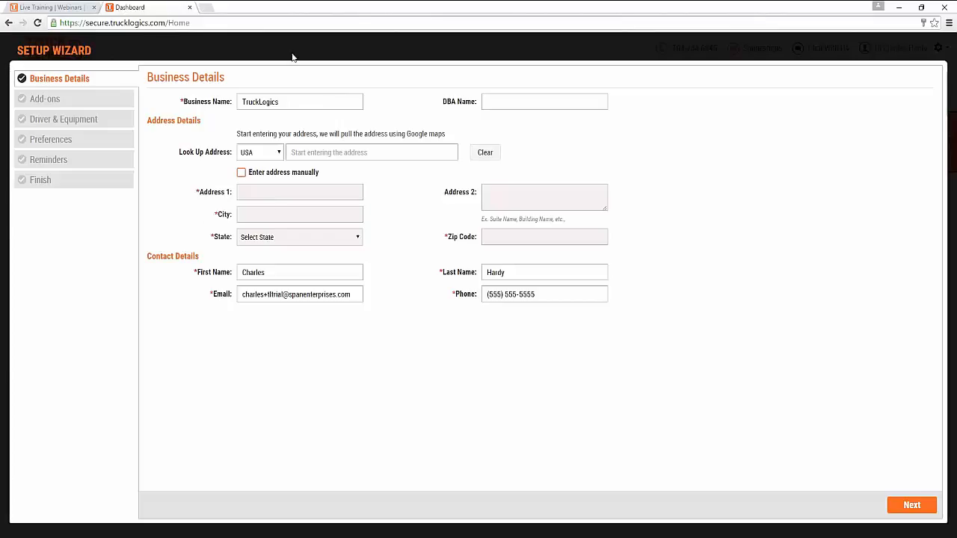
left_click(284, 103)
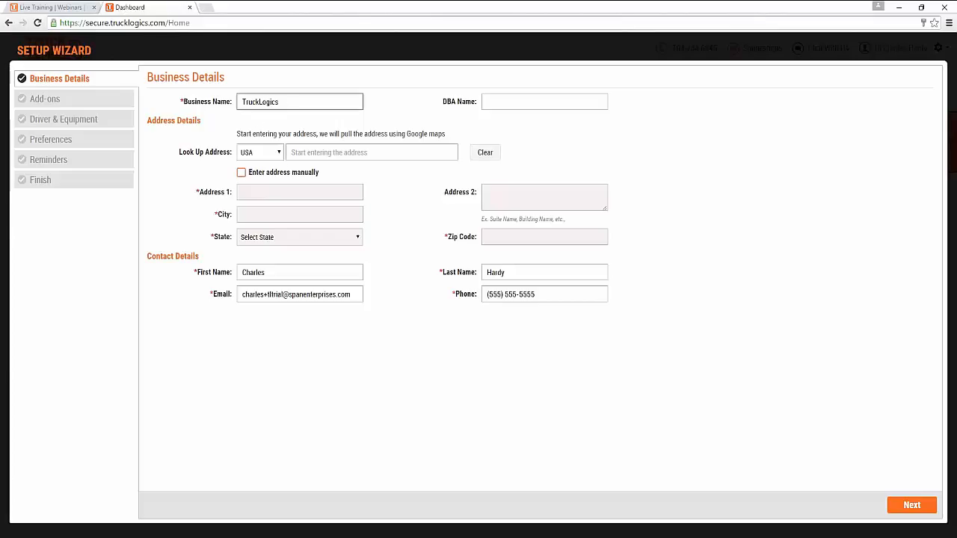
left_click(310, 150)
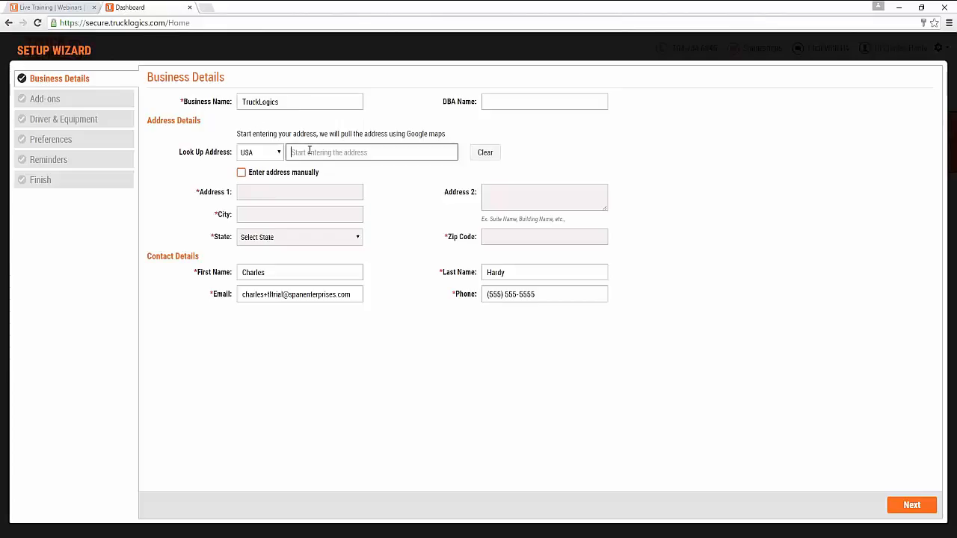
type("157")
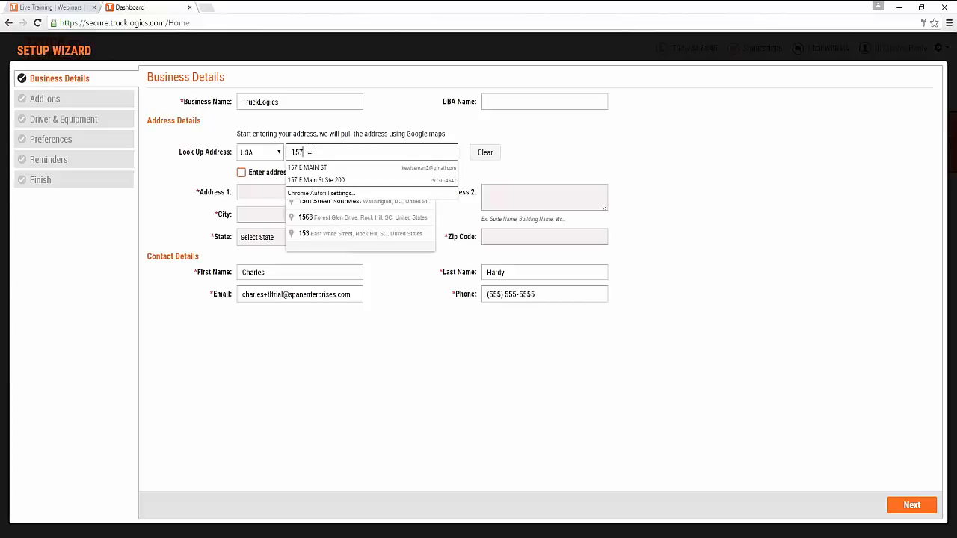
type(" east")
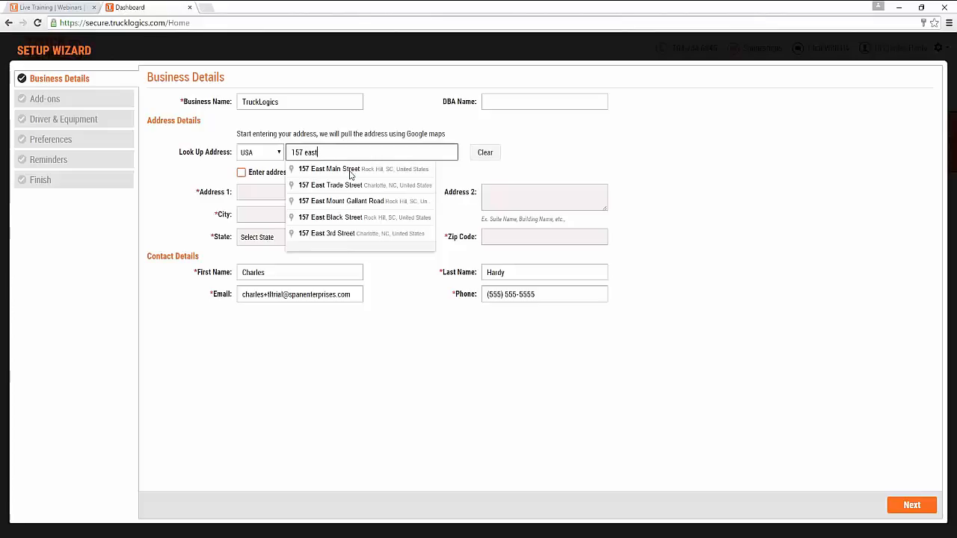
left_click(375, 173)
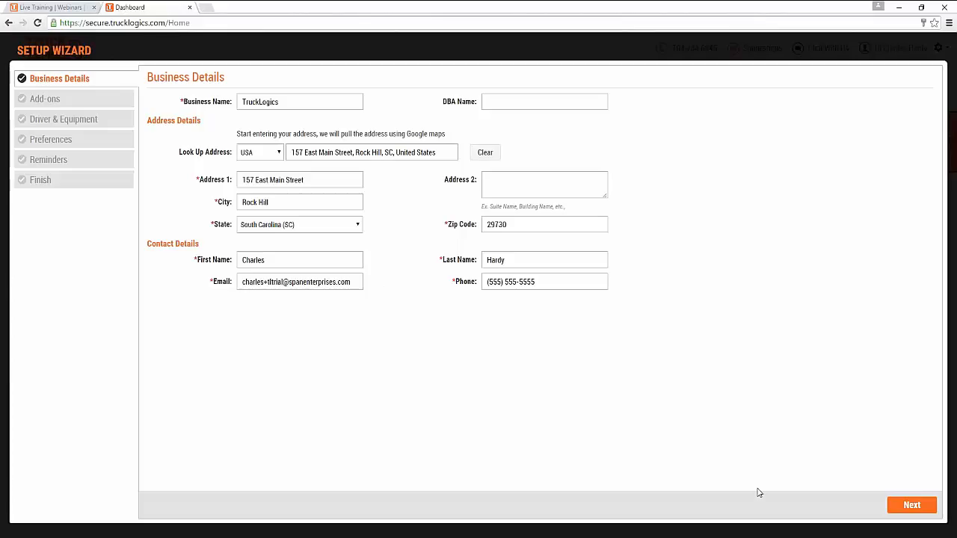
left_click(913, 506)
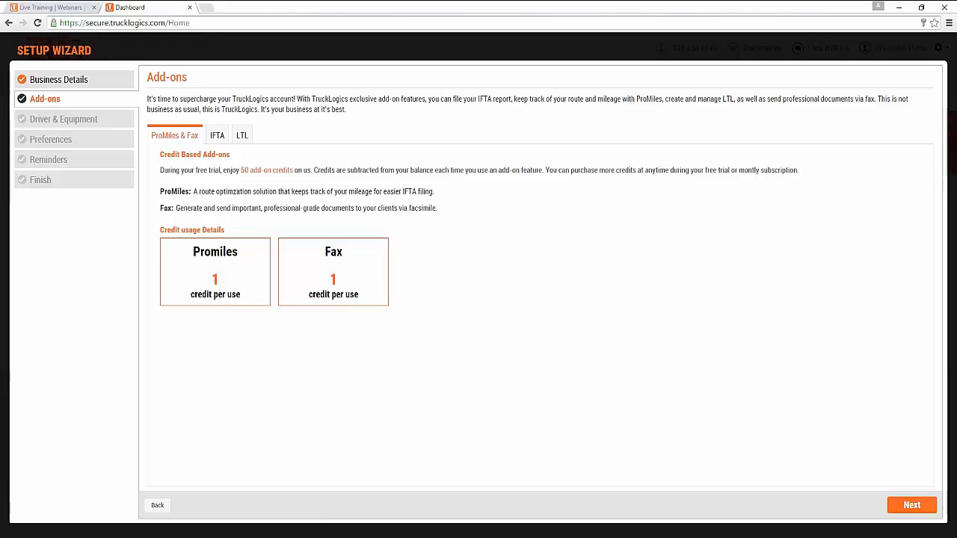
- Review the ProMiles & Fax, IFTA and LTL add-ons and continue to the driver and equipment setup without enabling a subscription
left_click(217, 136)
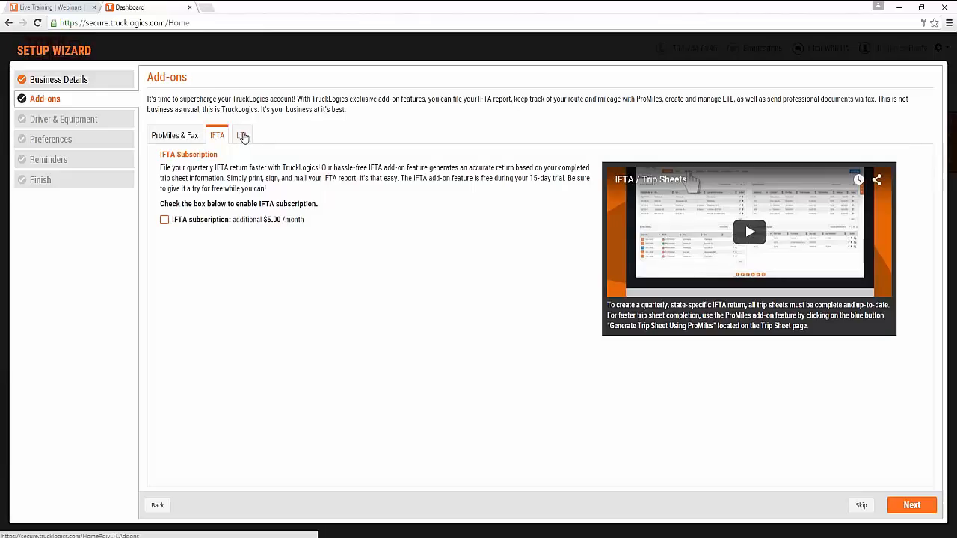
left_click(243, 137)
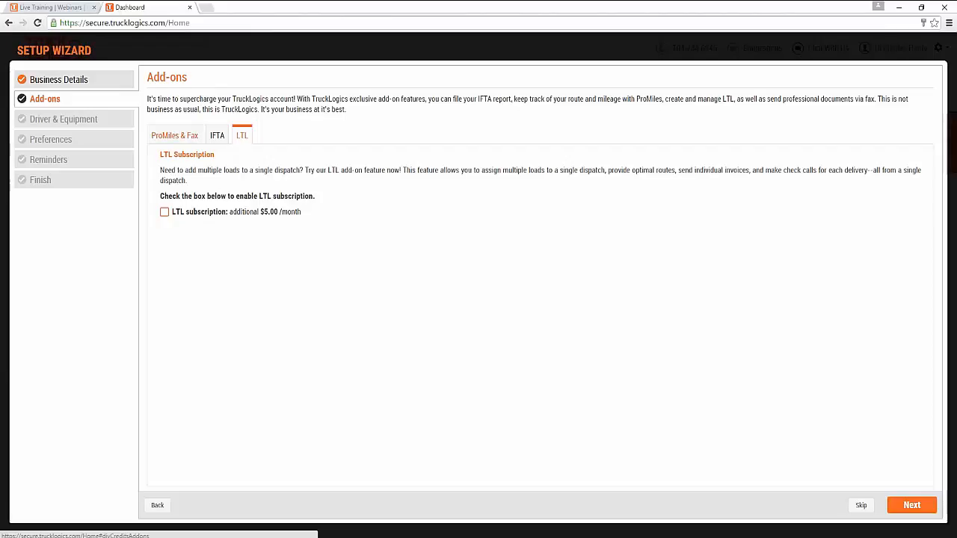
left_click(184, 138)
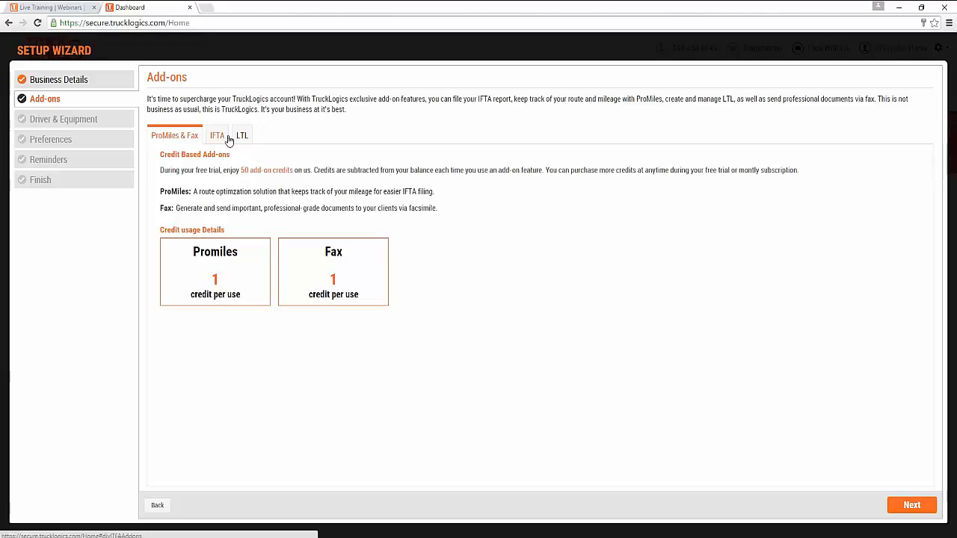
left_click(911, 508)
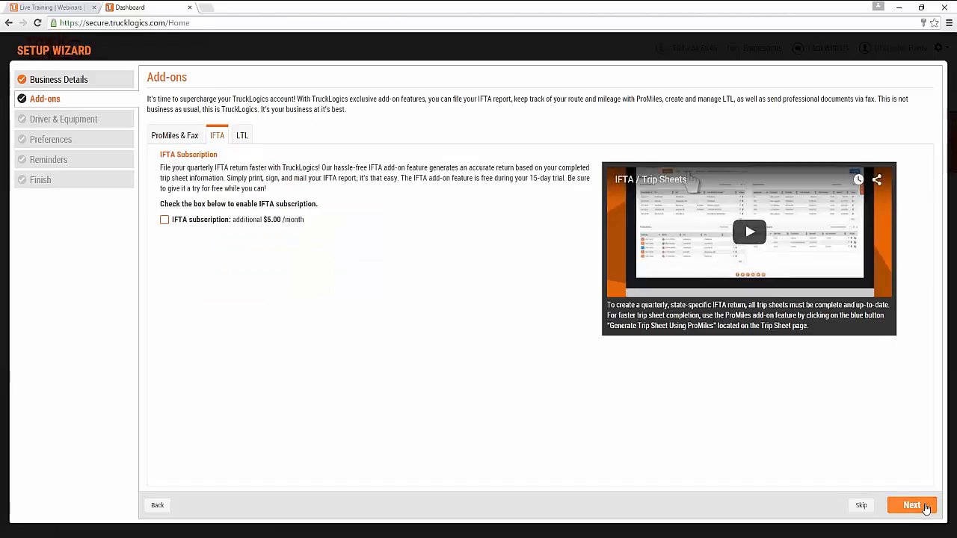
left_click(906, 507)
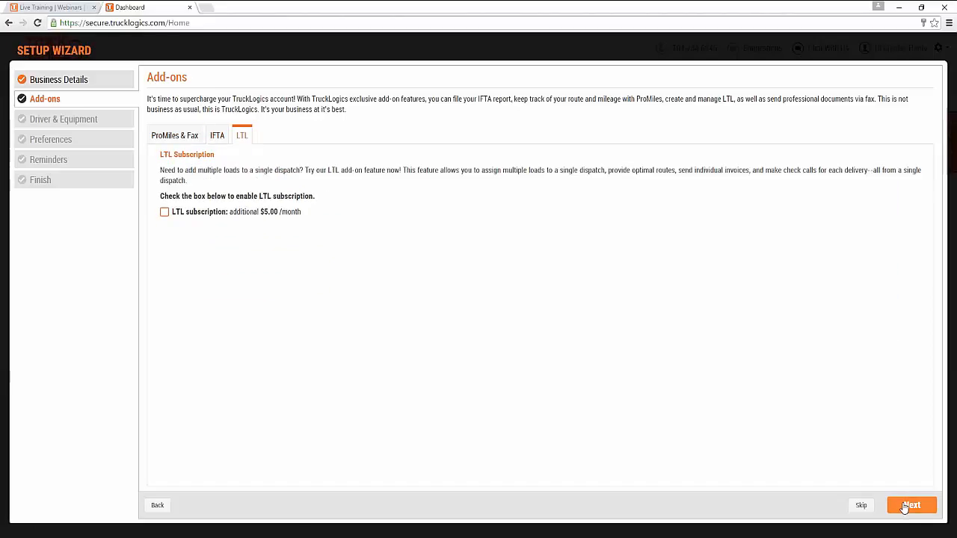
left_click(906, 506)
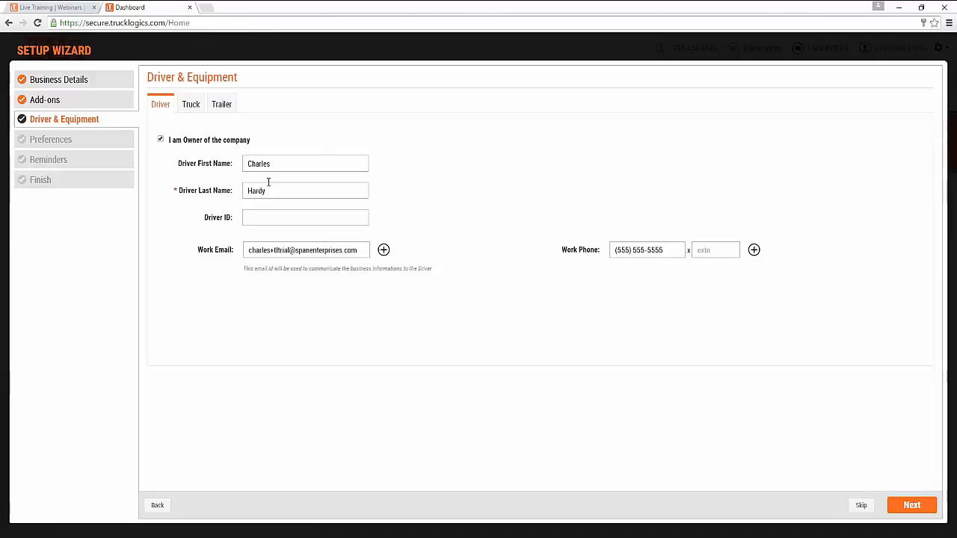
- Accept the prefilled owner driver details with no driver ID and set the truck's unit number to 101
left_click(271, 216)
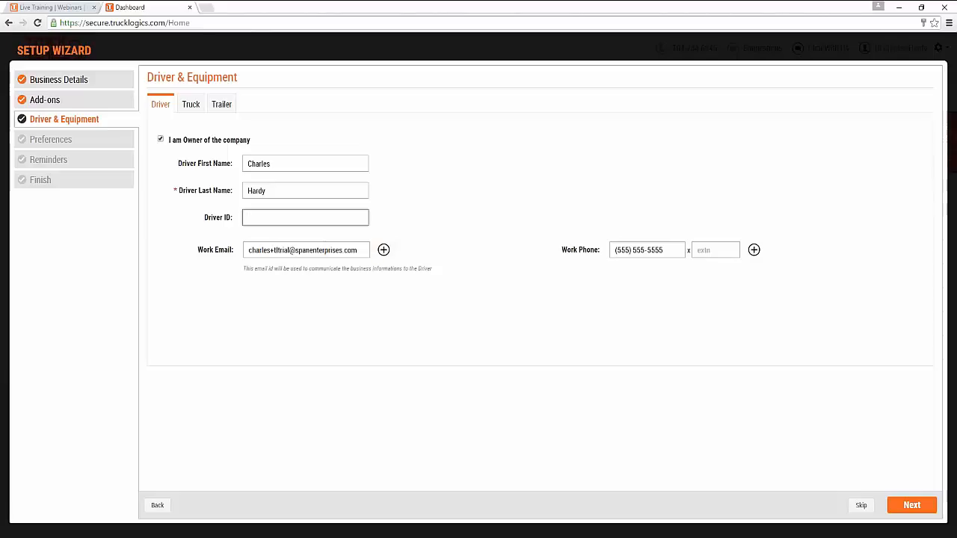
left_click(900, 509)
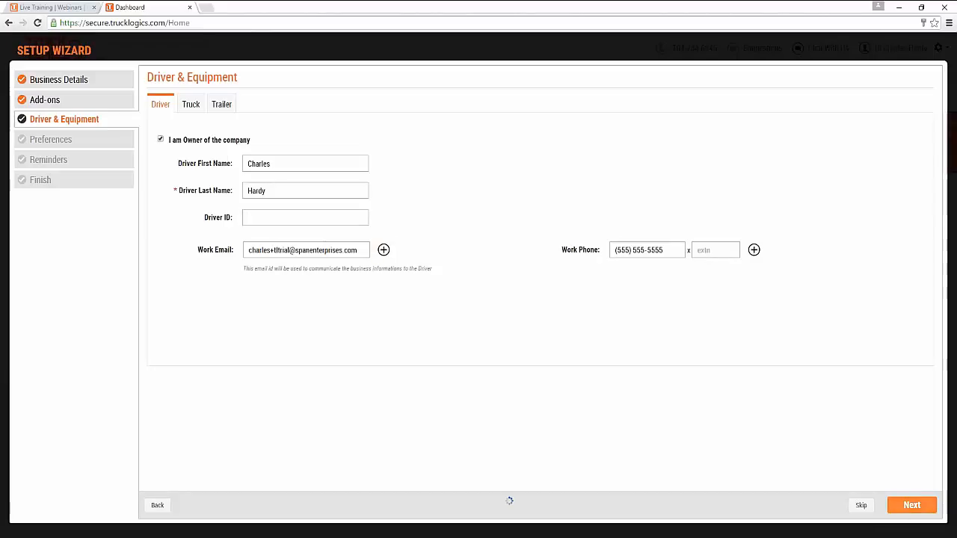
left_click(356, 133)
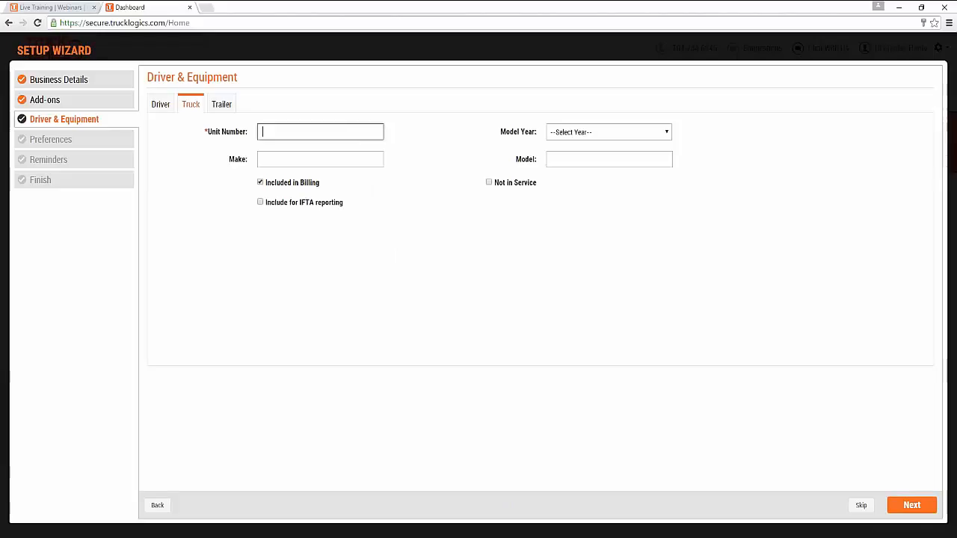
type("101")
left_click(347, 153)
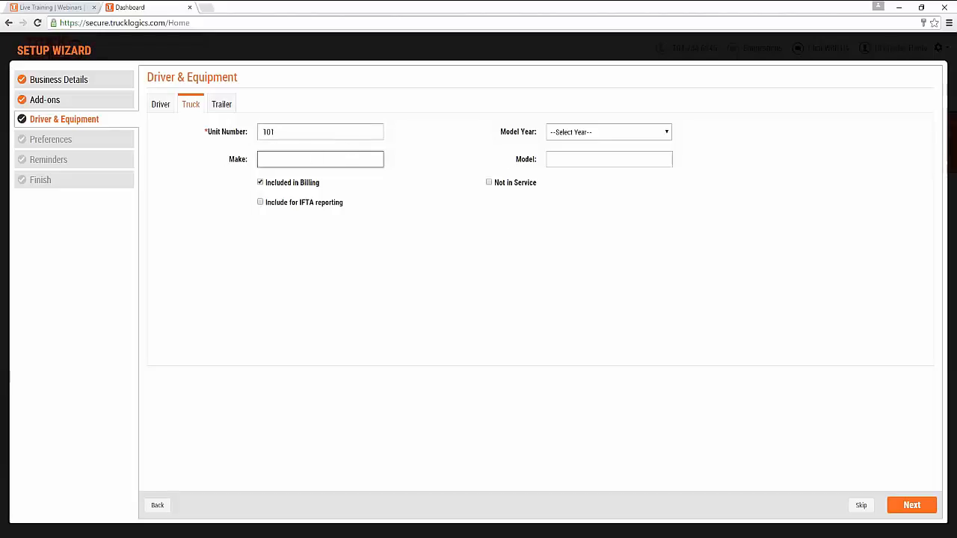
- Add a personal email field to the driver's contact details and remove it again
left_click(162, 104)
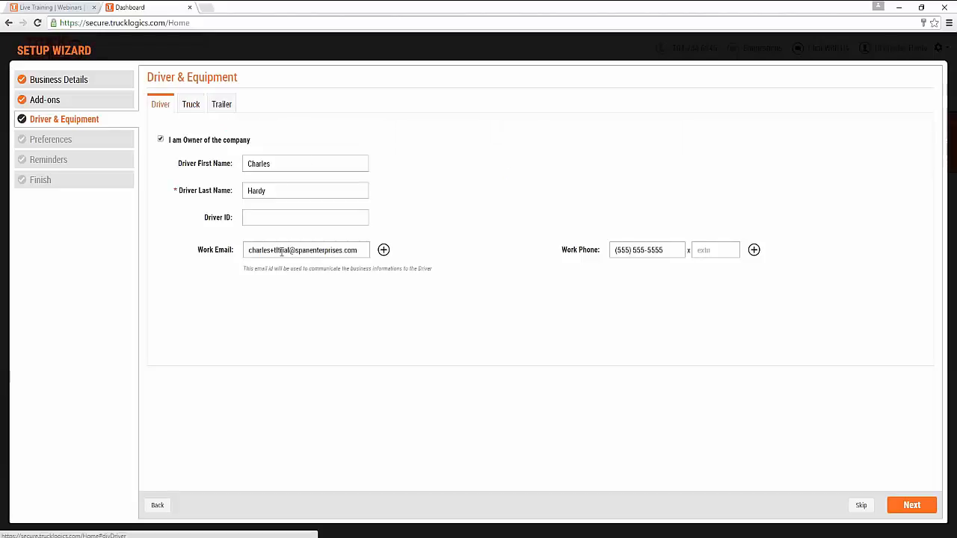
left_click(383, 252)
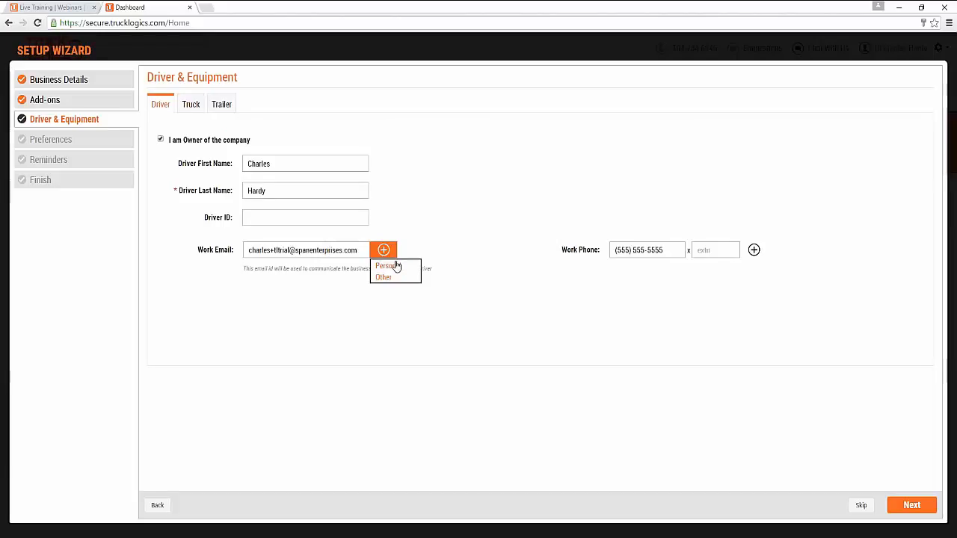
left_click(405, 270)
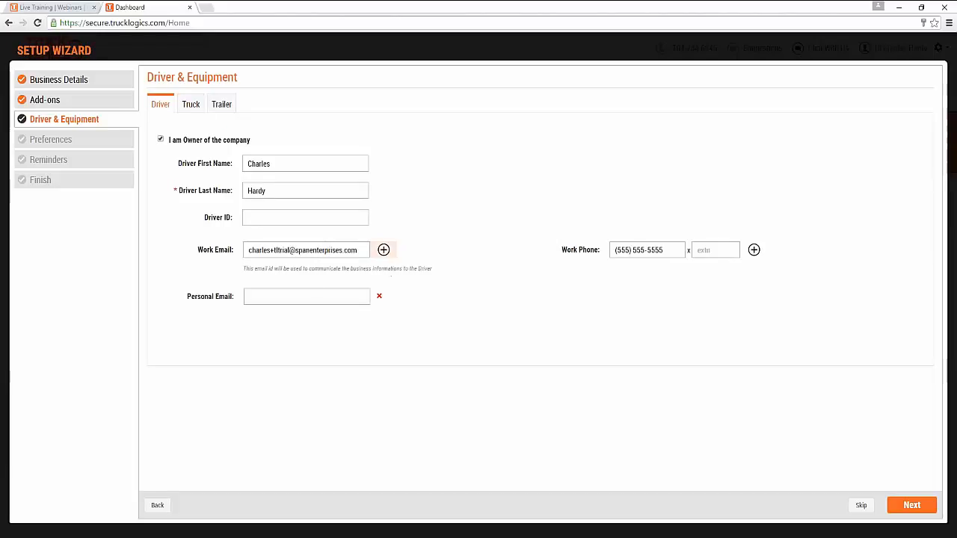
left_click(311, 297)
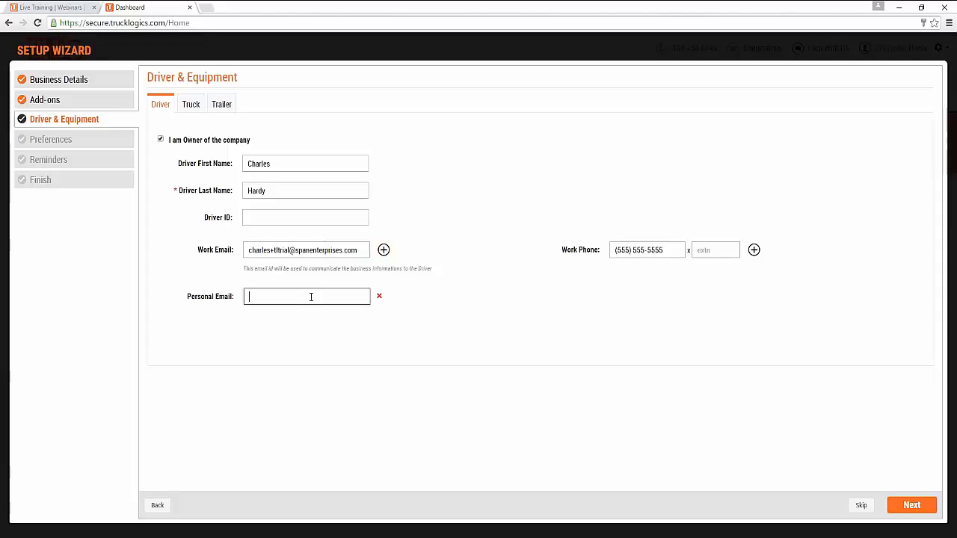
left_click(379, 297)
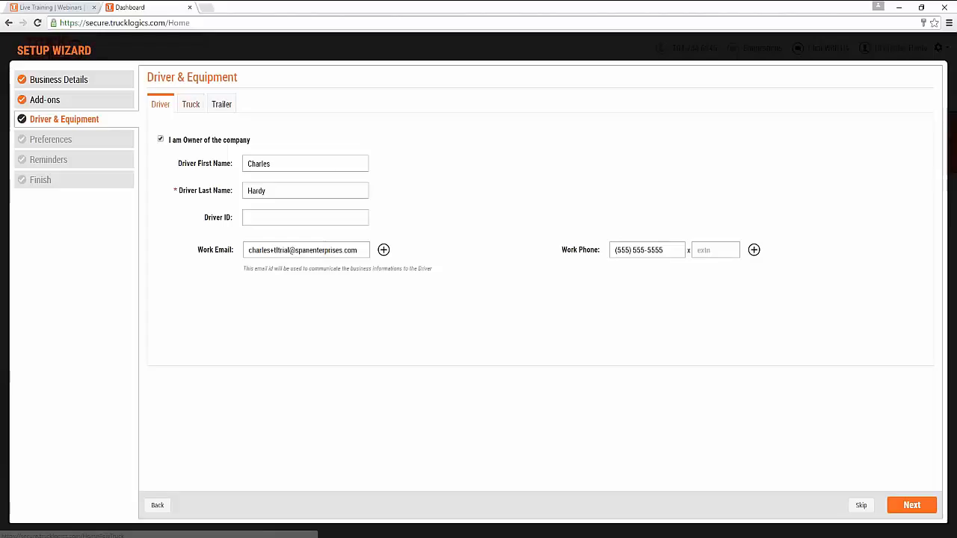
- Enter the truck with unit number 101 and model year 2000, include it for IFTA reporting, and continue to the trailer details
left_click(191, 104)
left_click(281, 130)
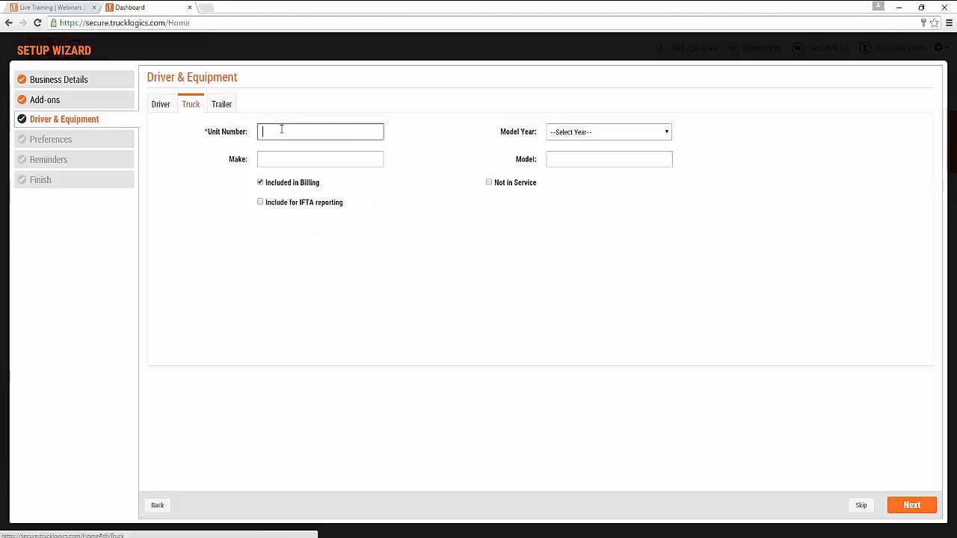
type("101")
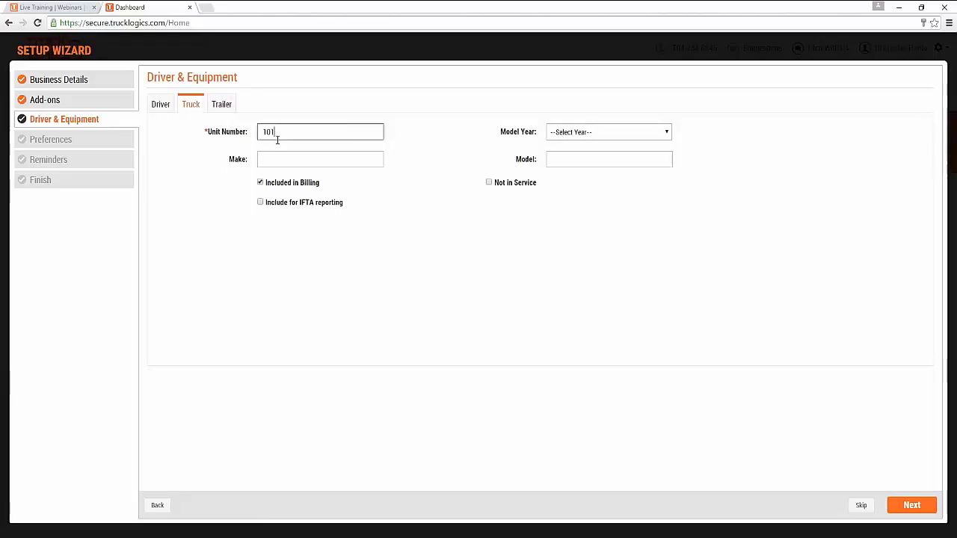
left_click(283, 161)
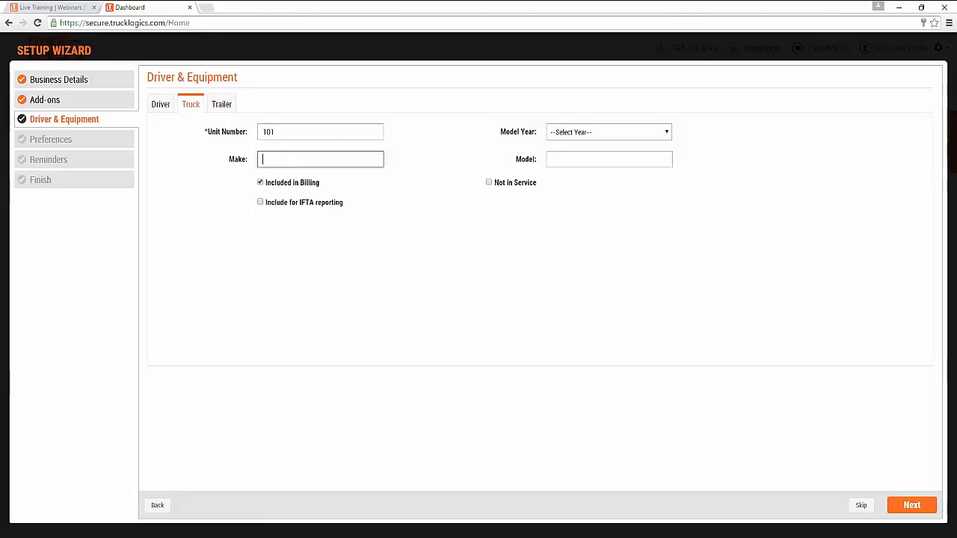
left_click(593, 136)
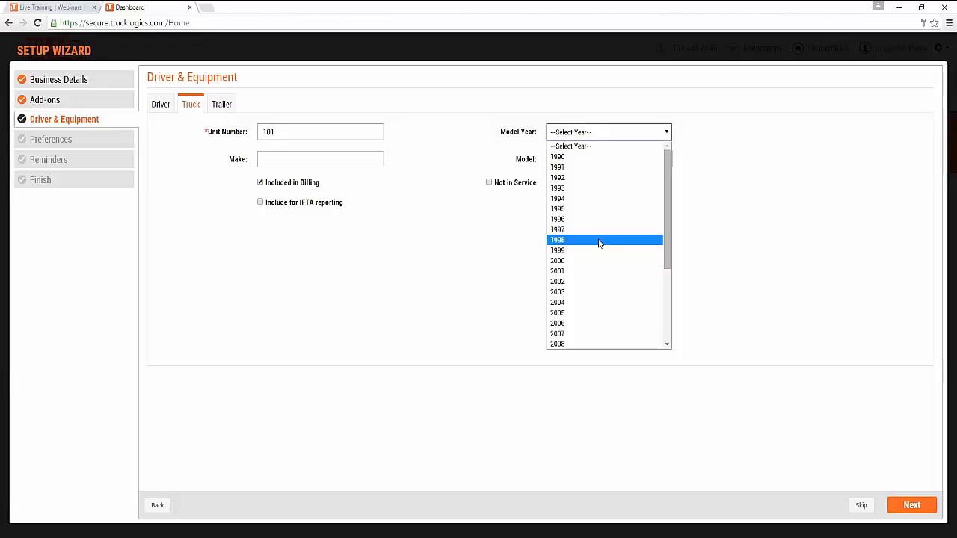
left_click(586, 260)
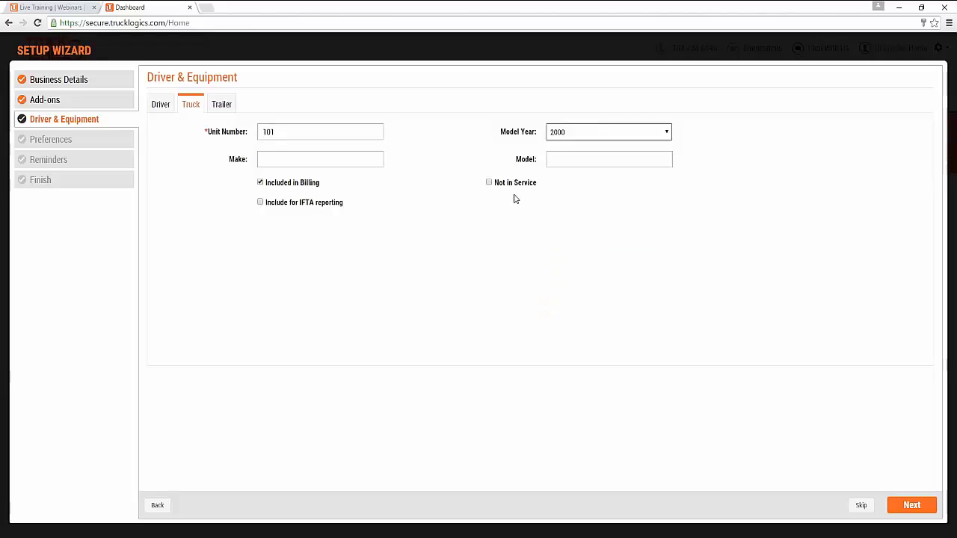
left_click(336, 157)
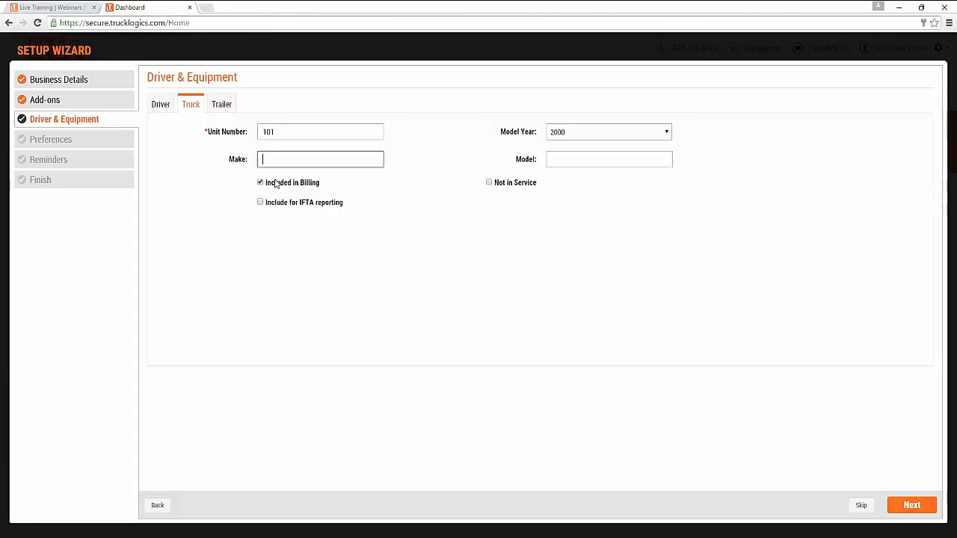
left_click(271, 208)
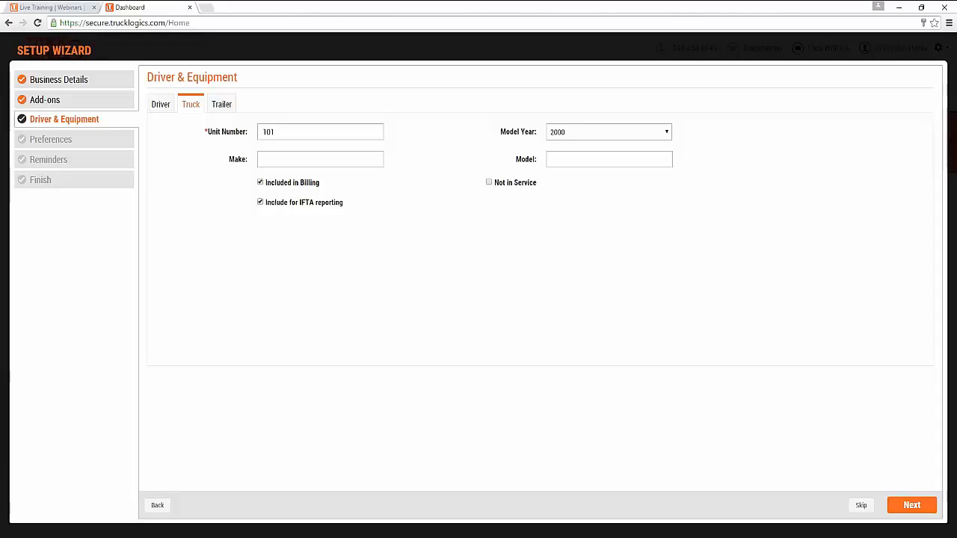
left_click(908, 508)
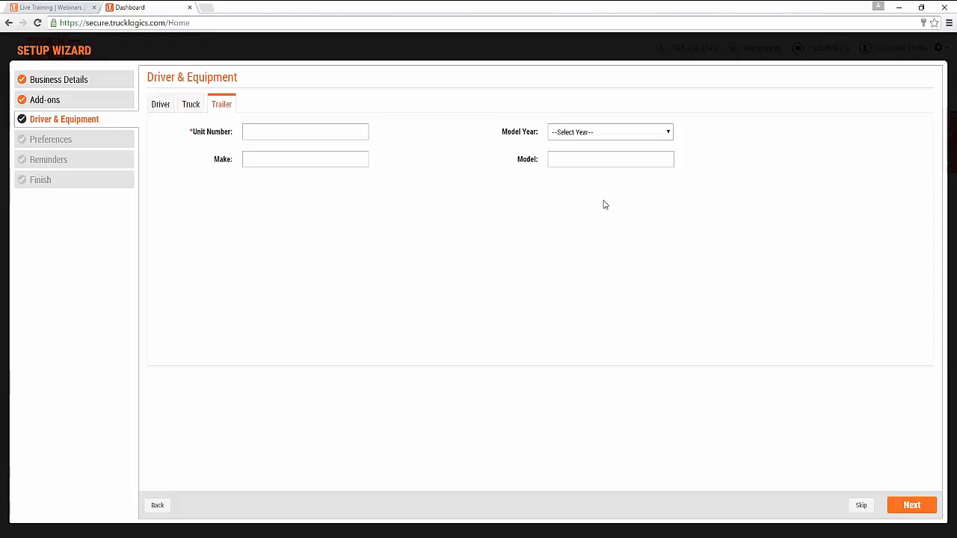
- Set the trailer's unit number to 102 and continue to the preferences without a model year, make or model
left_click(317, 130)
type("102")
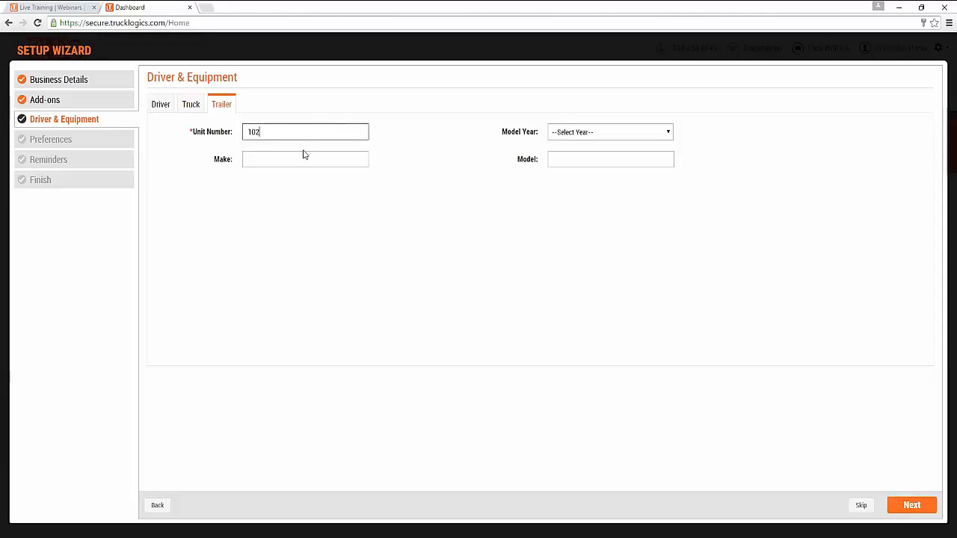
left_click(302, 152)
left_click_drag(599, 147, 605, 142)
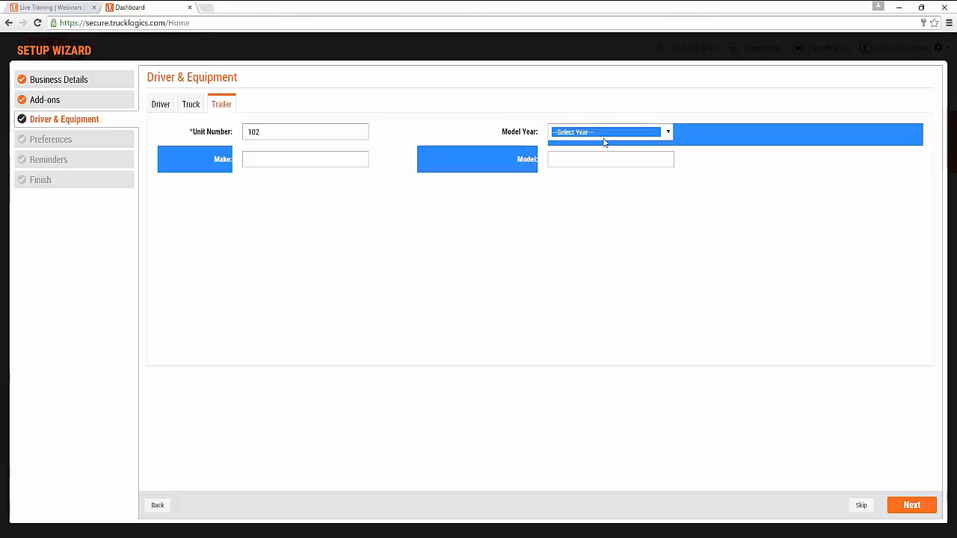
left_click(645, 164)
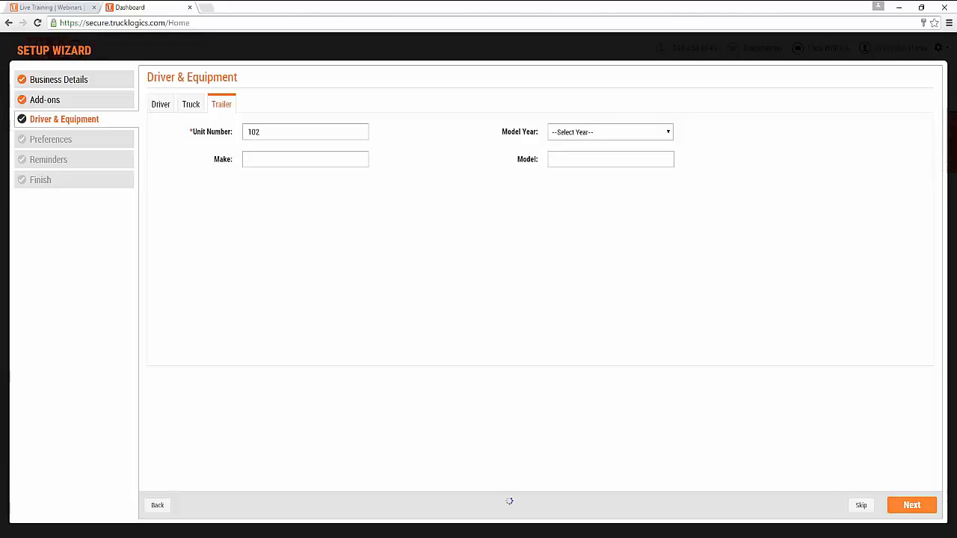
left_click(911, 505)
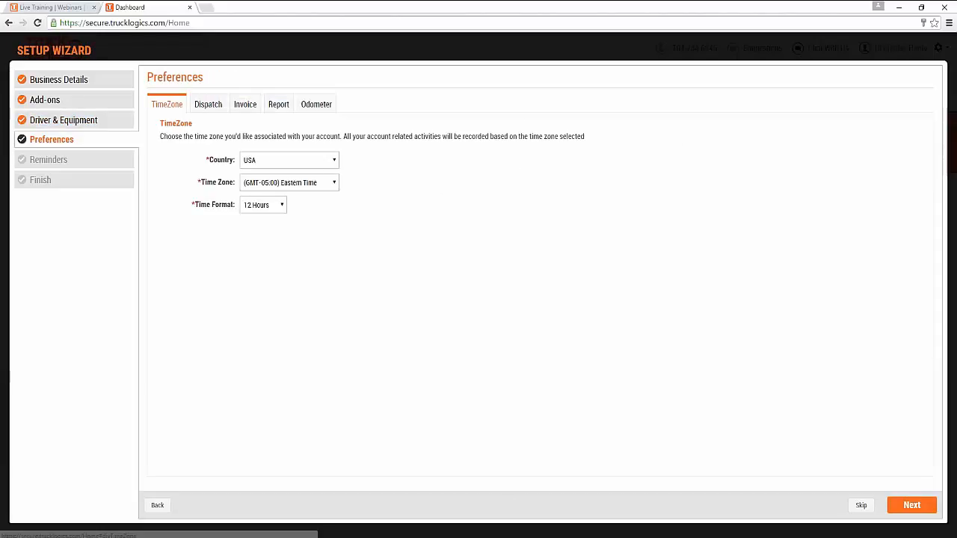
- Review the time zone and time format options, keep Eastern Time with 12 Hours, and continue to the dispatch preferences
left_click(317, 184)
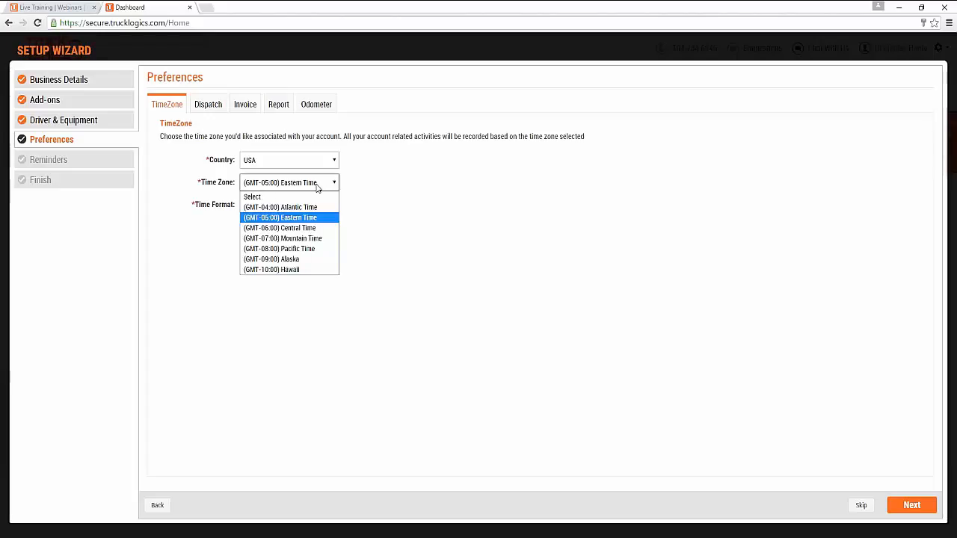
left_click(316, 184)
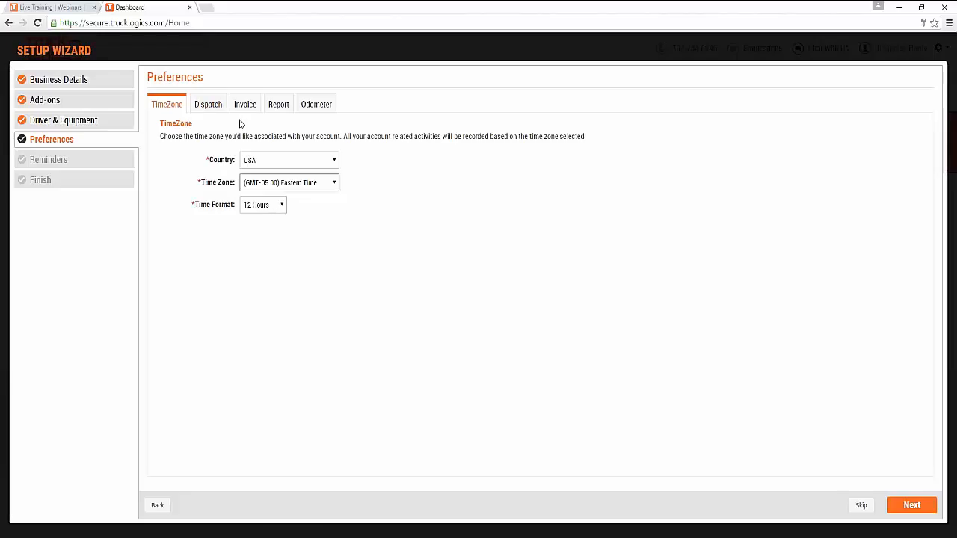
left_click(214, 103)
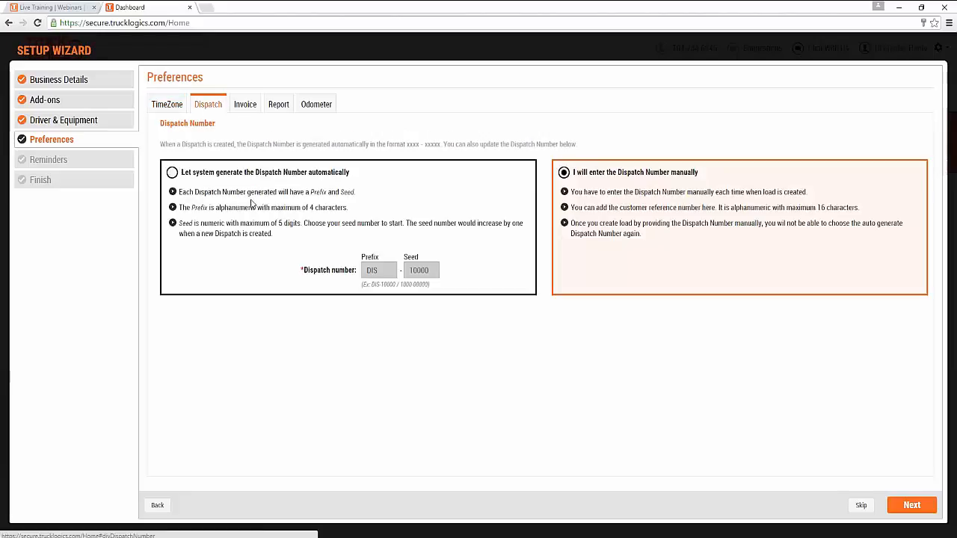
left_click(167, 104)
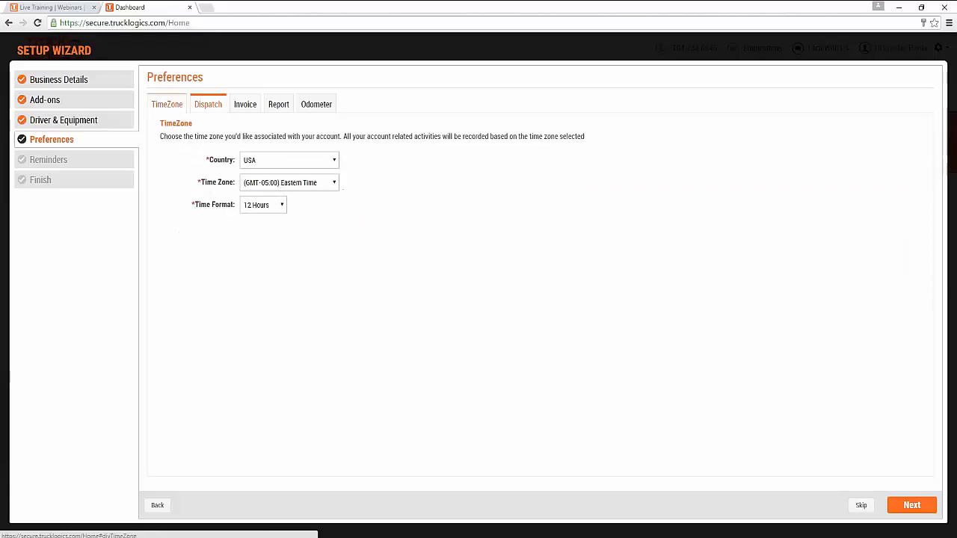
left_click(274, 207)
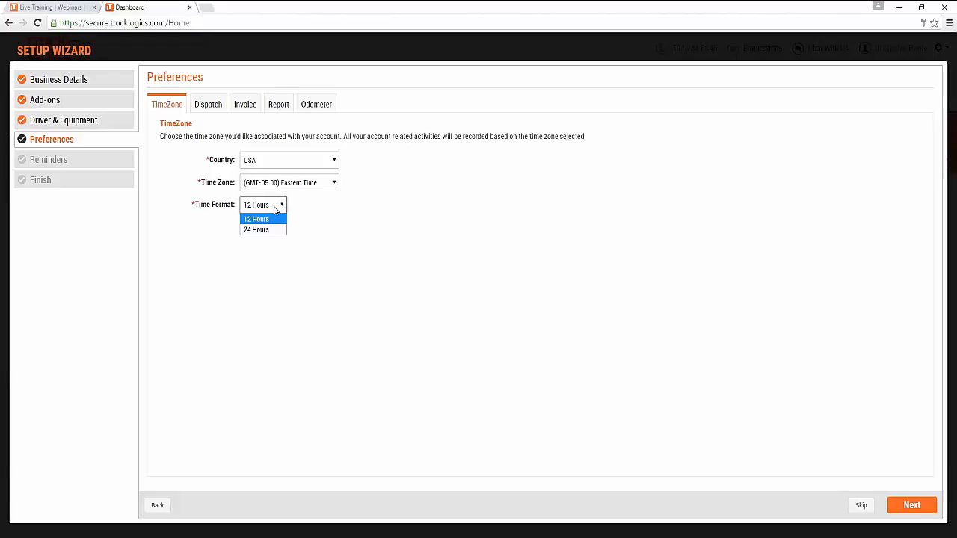
left_click(269, 231)
left_click(271, 209)
left_click(272, 229)
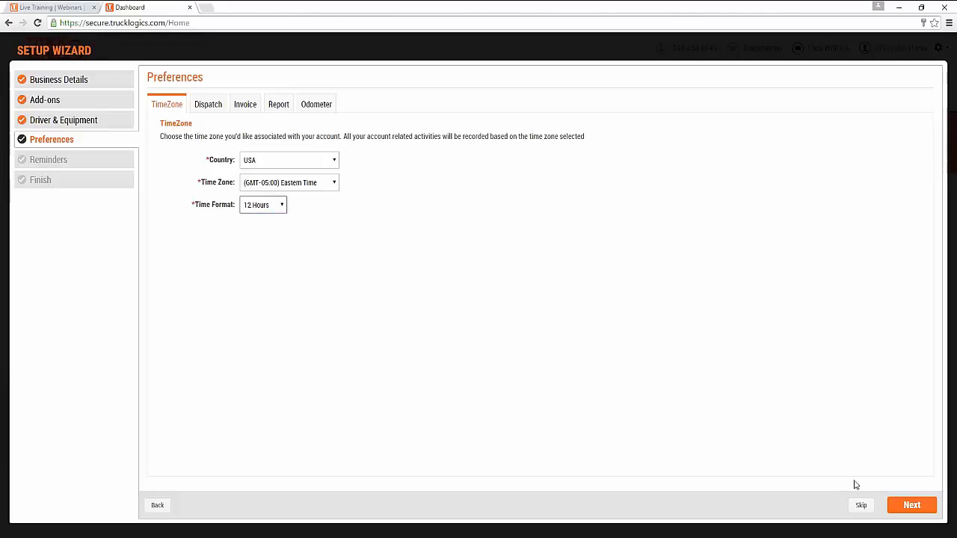
left_click(913, 506)
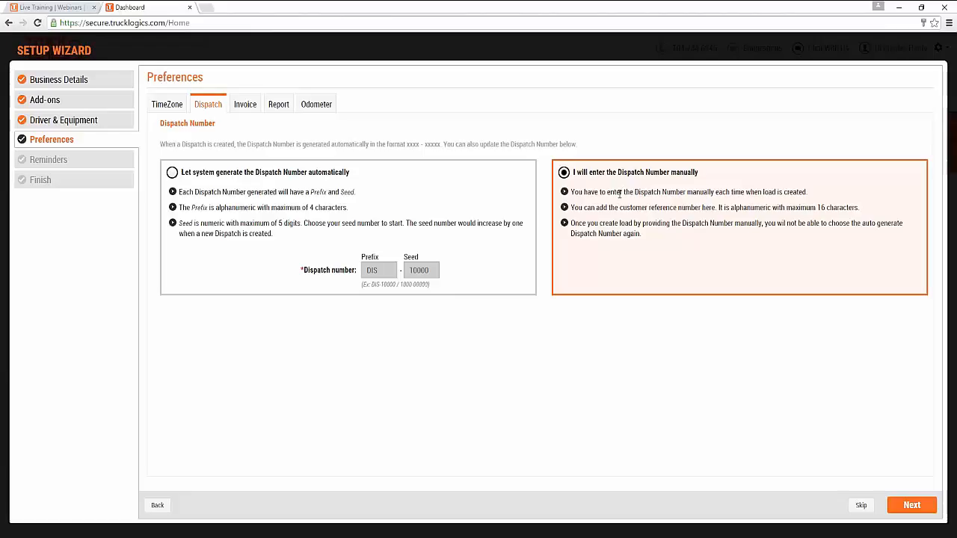
- Let the system generate dispatch numbers automatically, keeping the prefix DIS and setting the seed to 2500
left_click(293, 177)
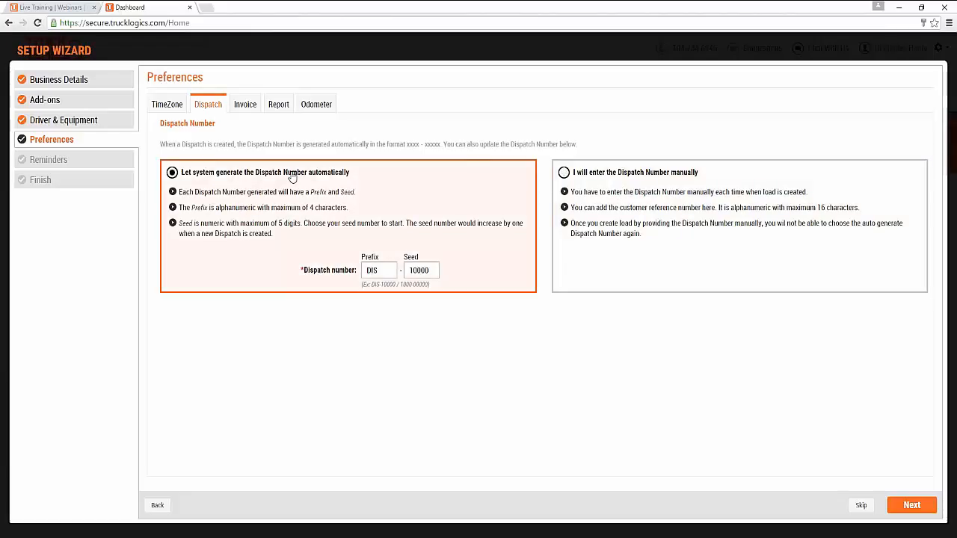
left_click(381, 270)
left_click_drag(380, 270, 364, 269)
left_click(380, 270)
left_click_drag(410, 270, 436, 275)
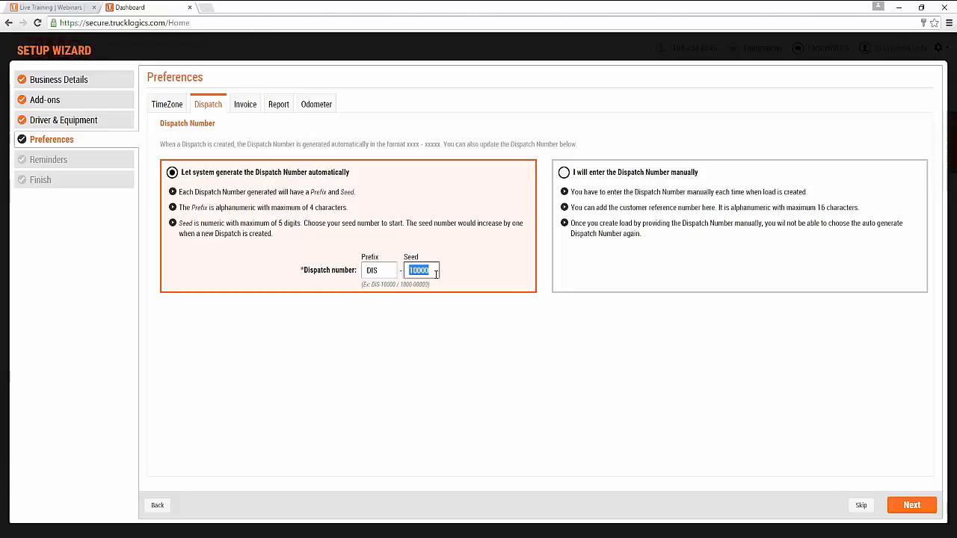
type("2500")
- Choose to enter the dispatch number manually and continue to the invoice preferences
left_click(563, 176)
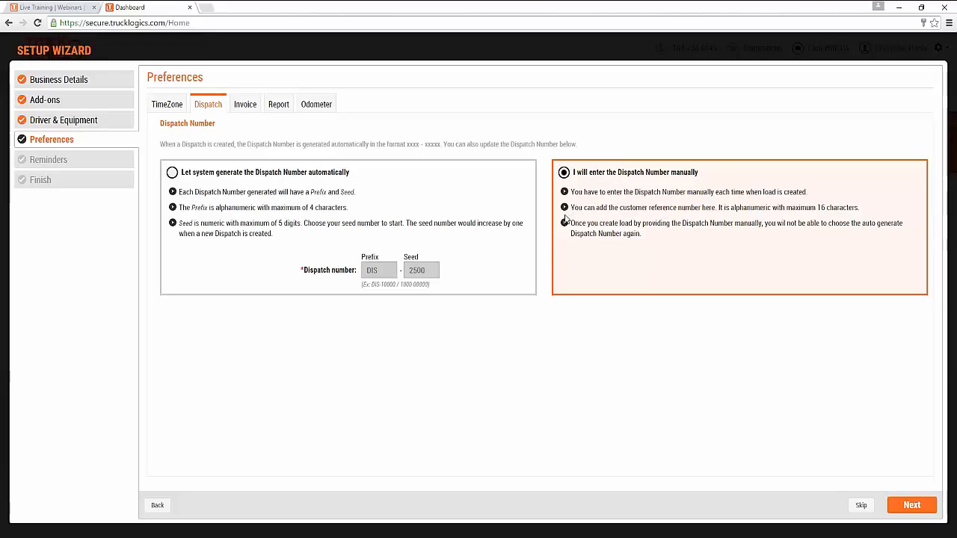
left_click(320, 173)
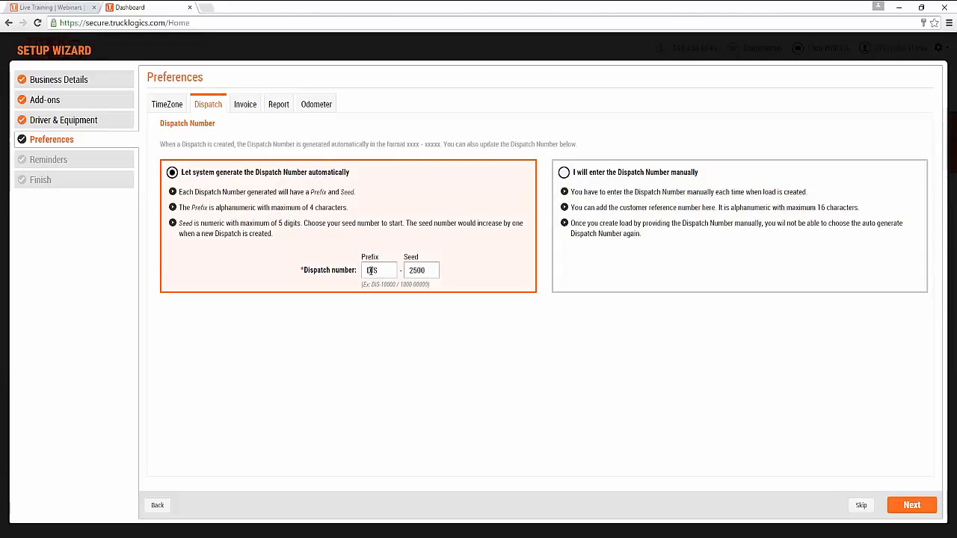
left_click(564, 173)
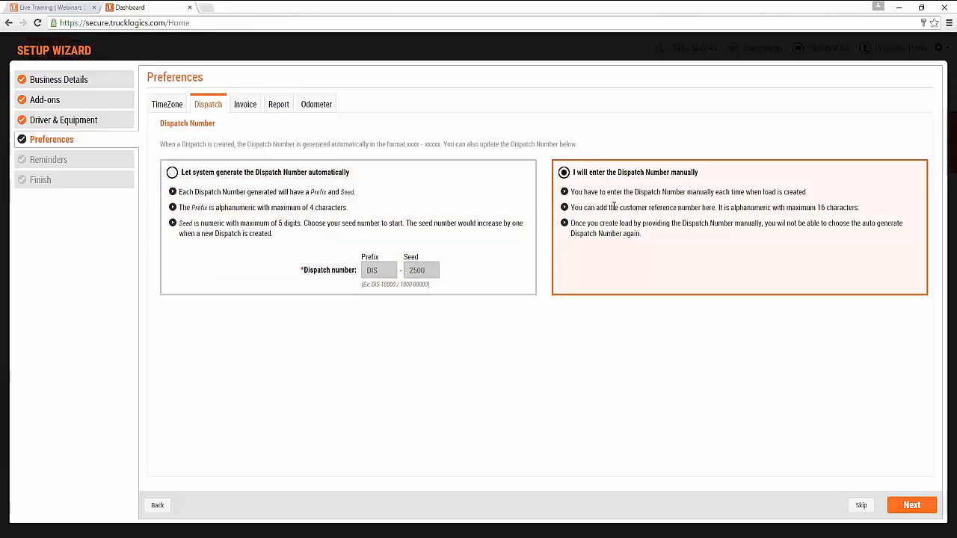
left_click(913, 506)
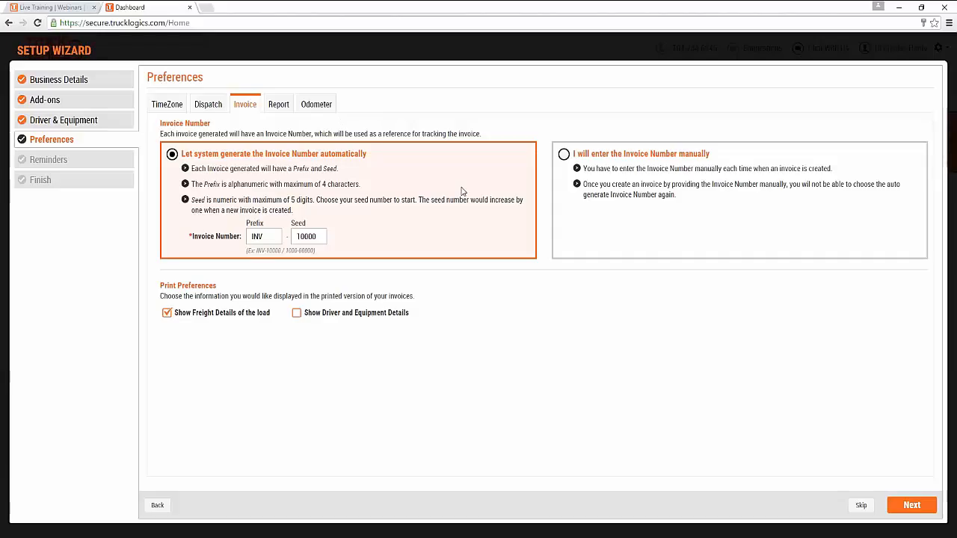
- Choose manual invoice numbers, show driver and equipment details on printed invoices, and continue to the report preferences
left_click(563, 155)
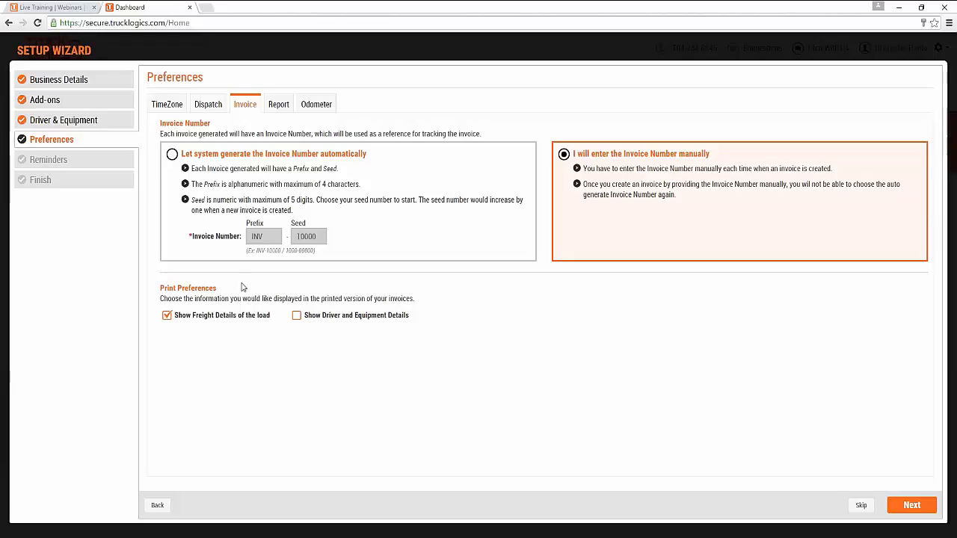
left_click(297, 316)
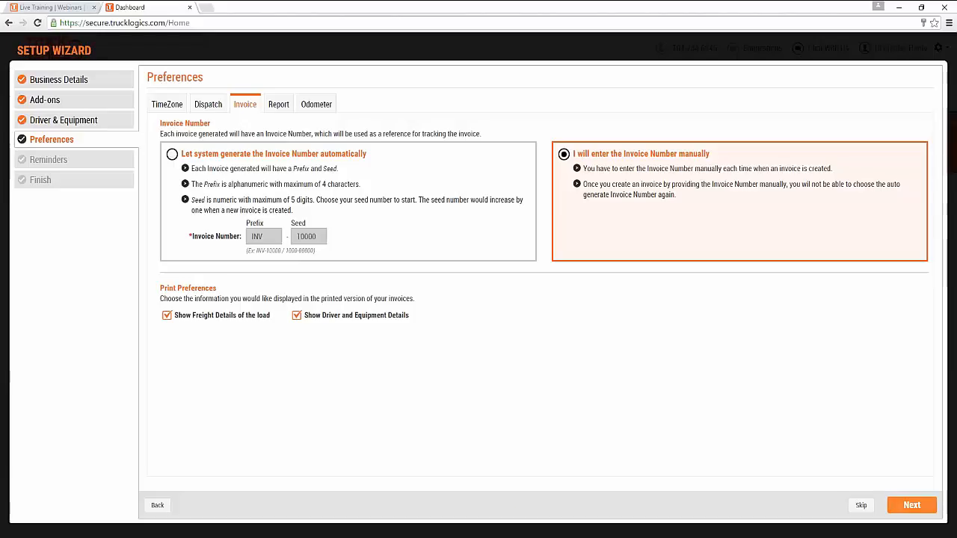
left_click(912, 505)
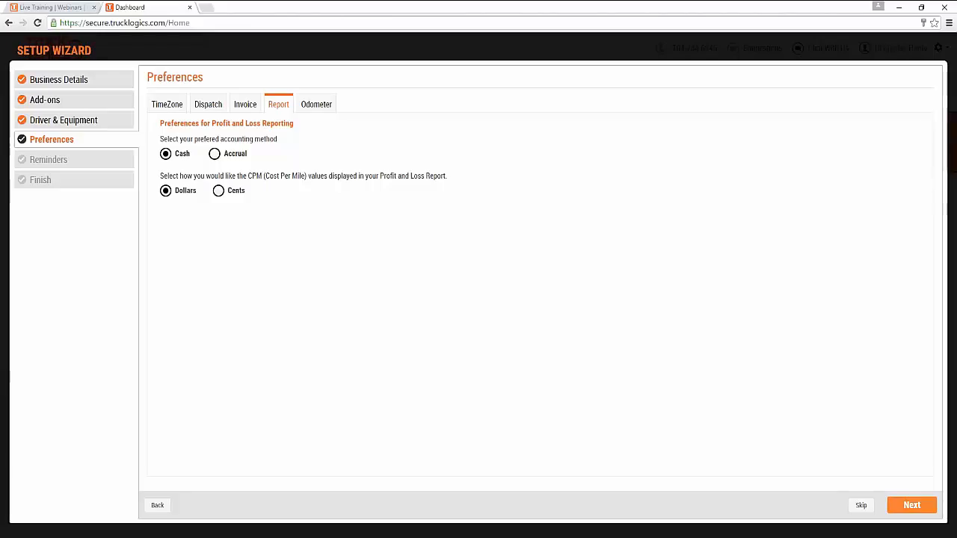
- Keep Cash and Dollars for reporting, and turn off odometer tracking at fueling and when updating the last location
left_click(913, 506)
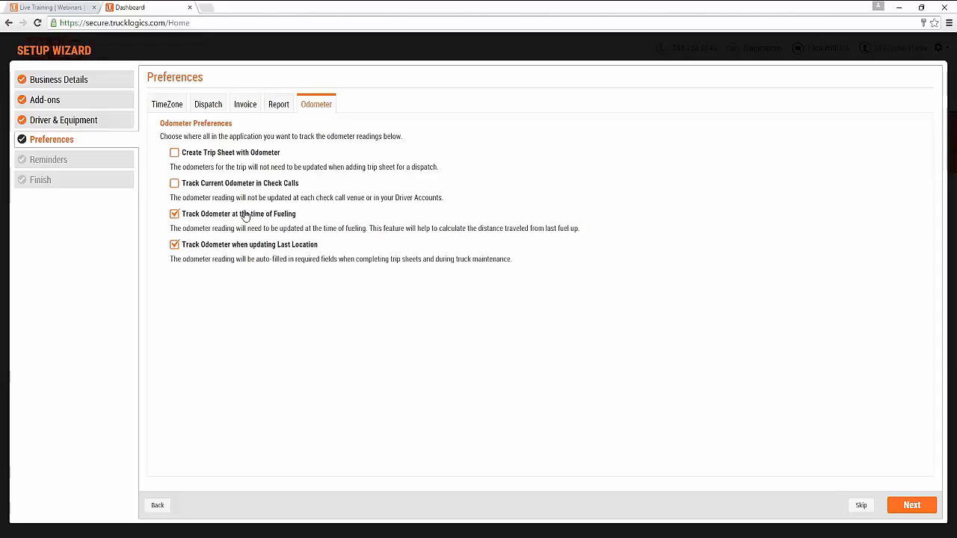
left_click(175, 215)
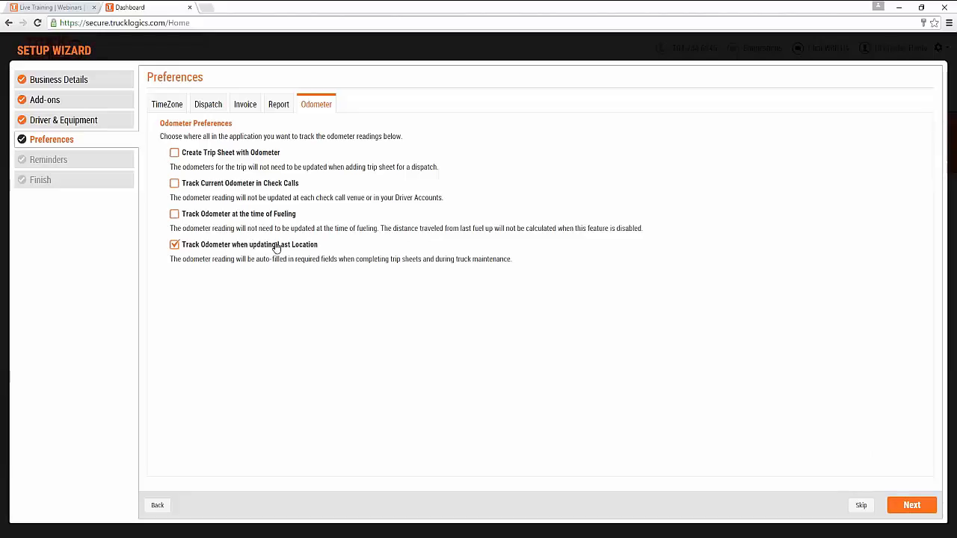
left_click(174, 245)
left_click(175, 245)
left_click(174, 244)
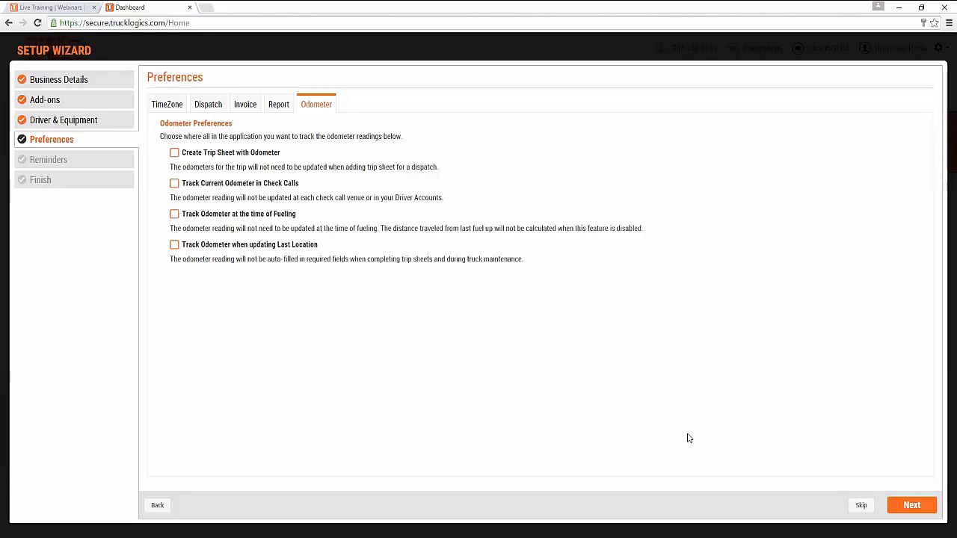
left_click(913, 506)
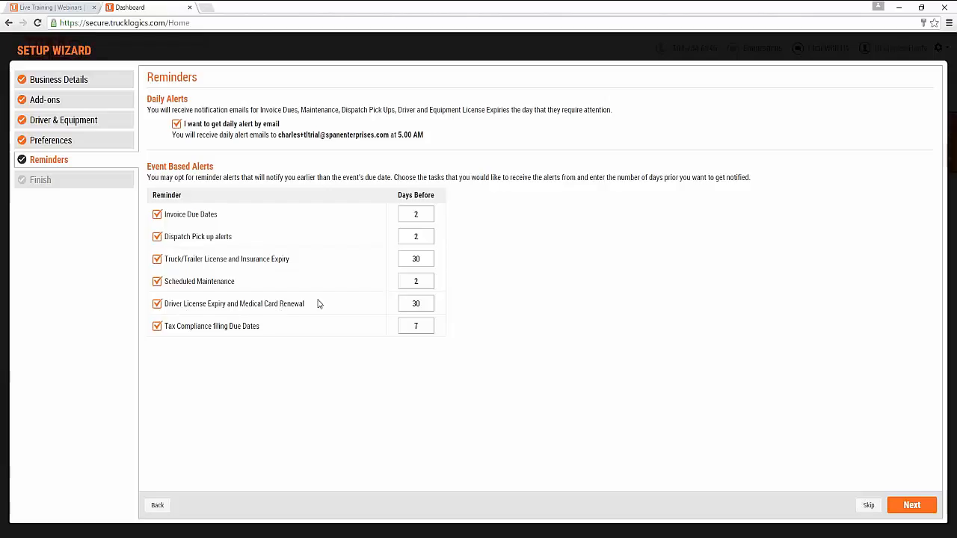
- Set the driver license expiry and medical card renewal reminder to 45 days before, and finish the wizard to reach the dashboard
left_click(424, 303)
left_click_drag(421, 303, 392, 304)
type("45")
left_click(589, 368)
left_click(911, 506)
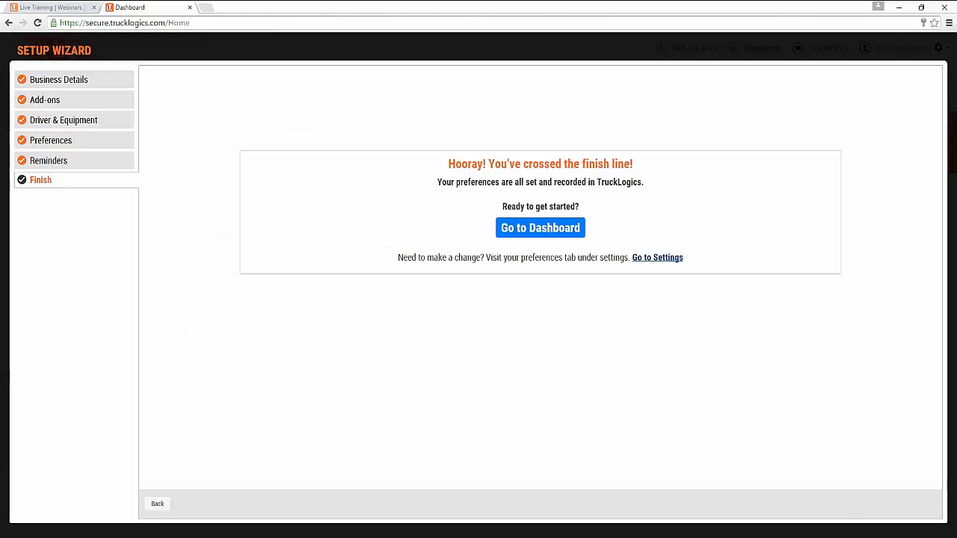
left_click(527, 230)
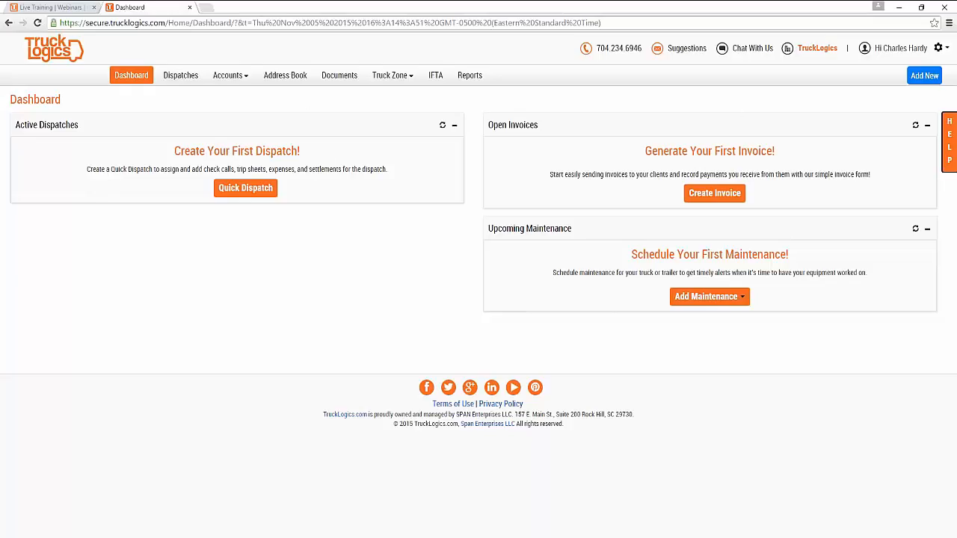
- Examine the account options and the Suggestions feedback form, and close the form without submitting anything
left_click(938, 49)
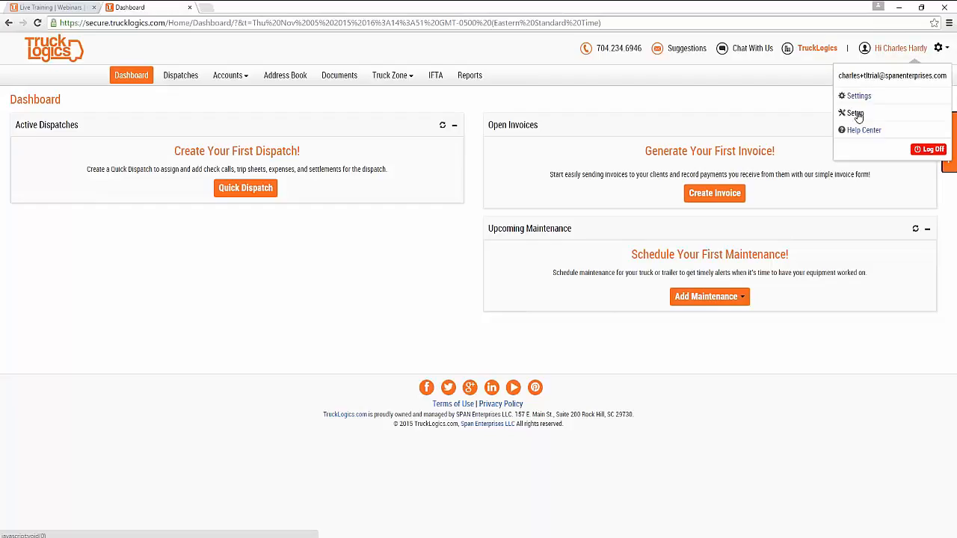
left_click(812, 101)
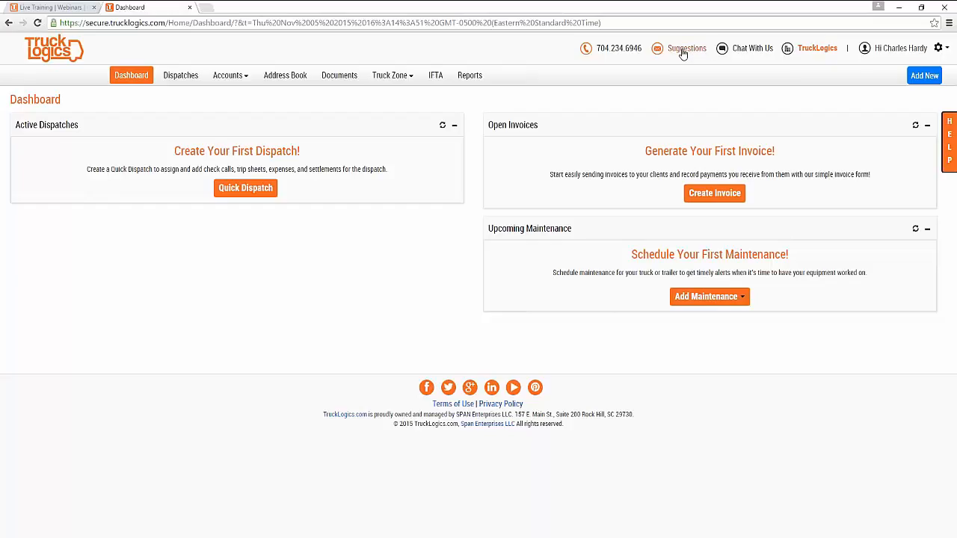
left_click(683, 51)
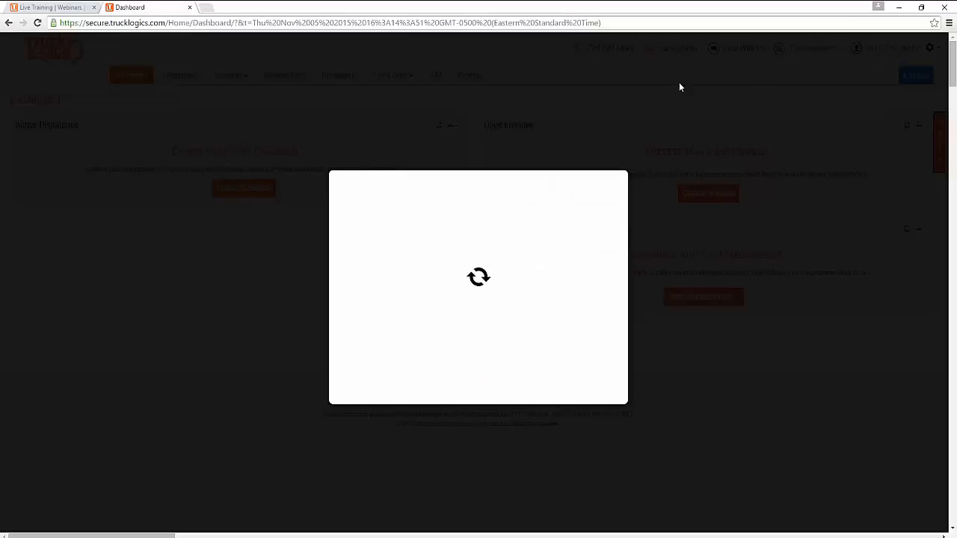
left_click(454, 280)
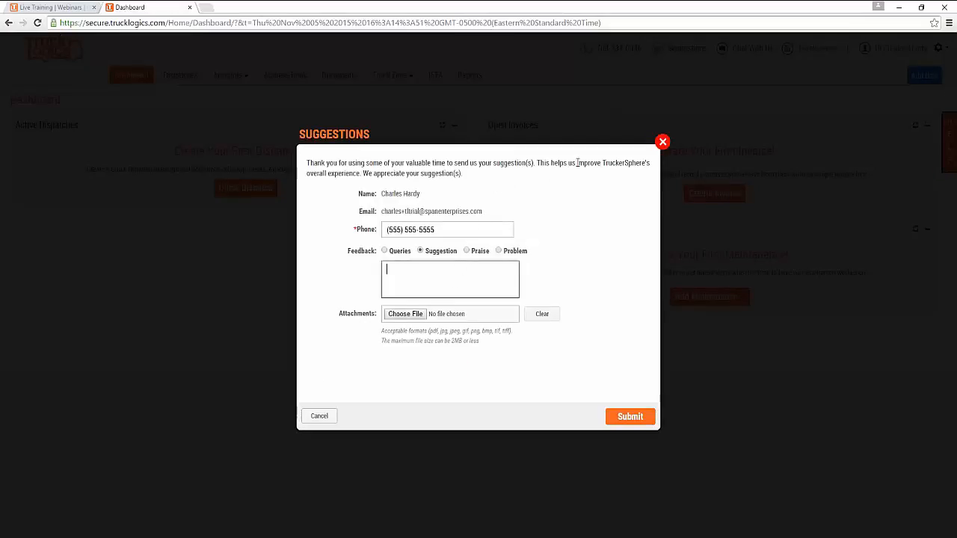
left_click(664, 143)
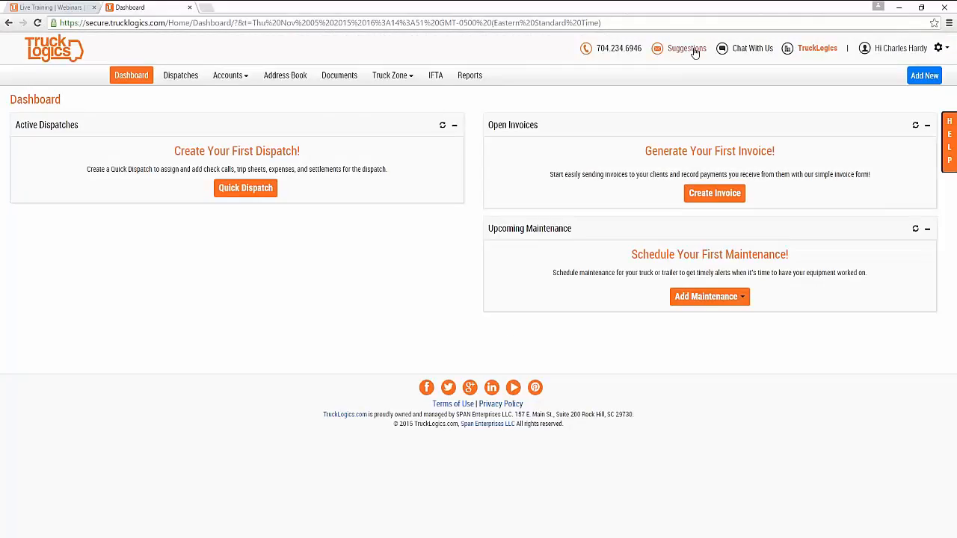
- Examine the Live Chat message form and close it without sending a message
left_click(750, 49)
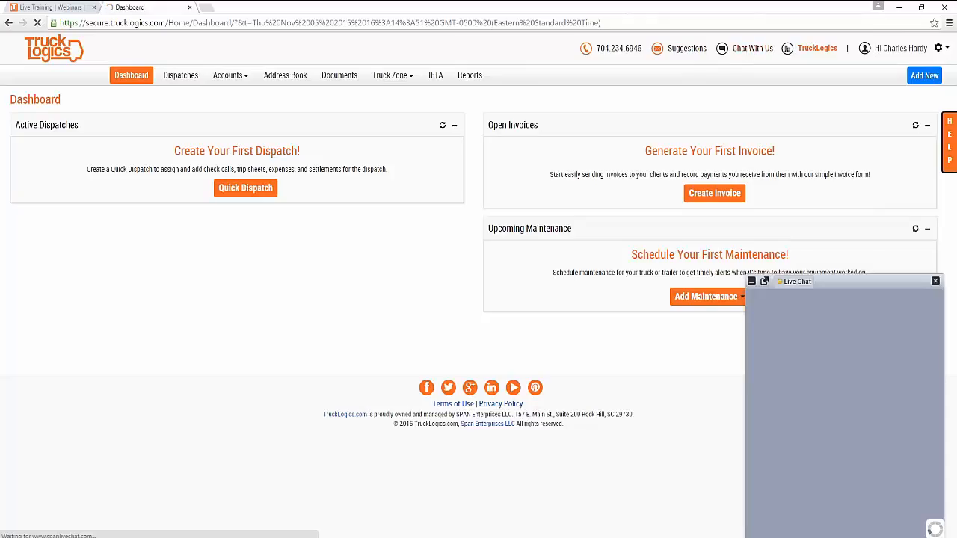
left_click(793, 363)
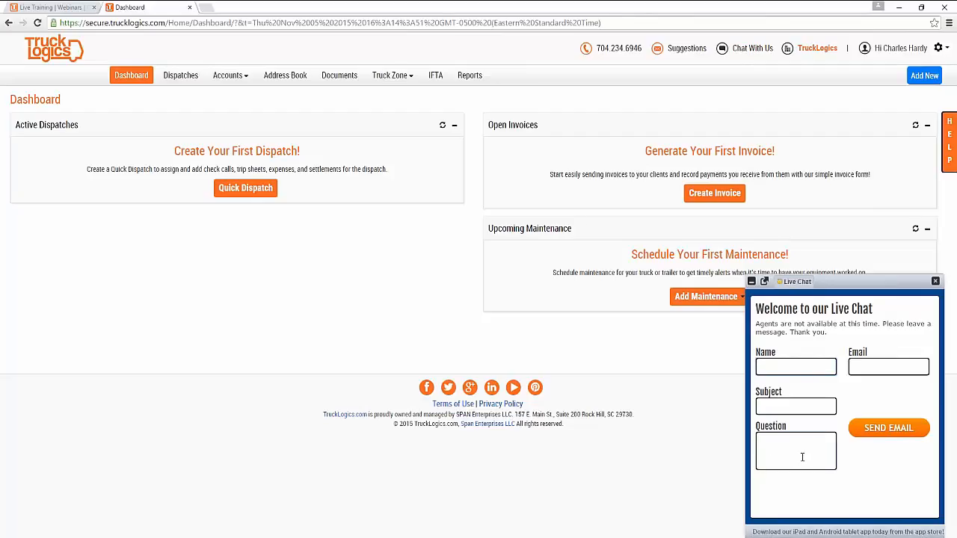
left_click(935, 282)
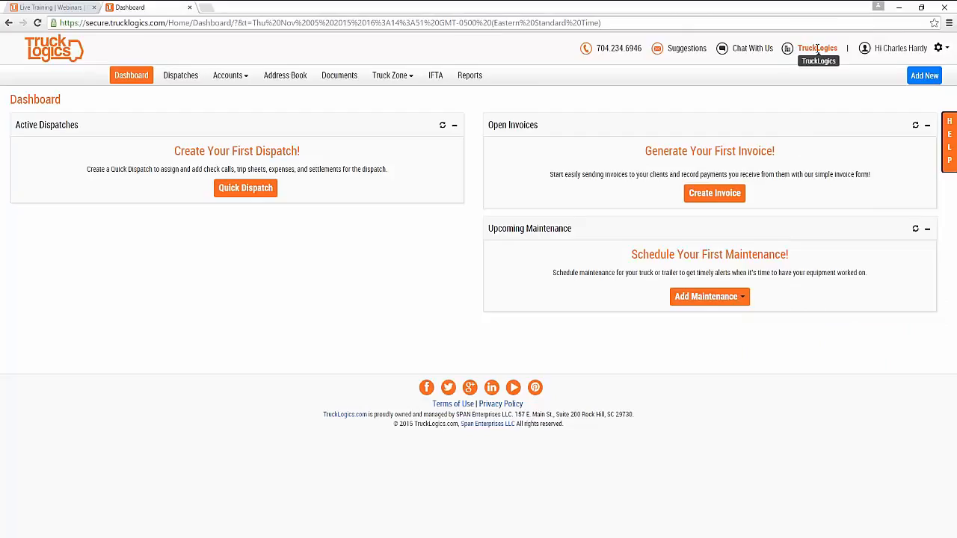
- Review the recent activities in the help pane and the types of new records that can be added
left_click(951, 146)
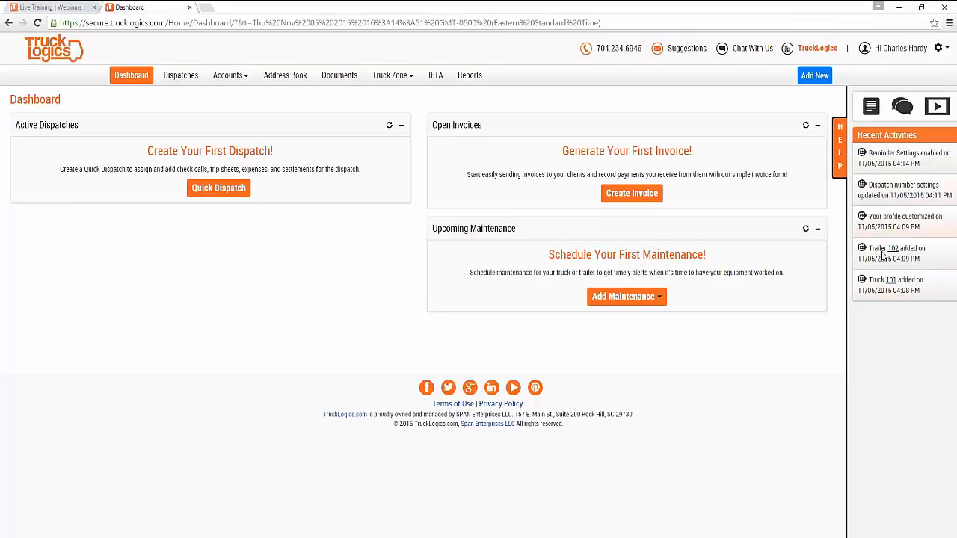
left_click(839, 141)
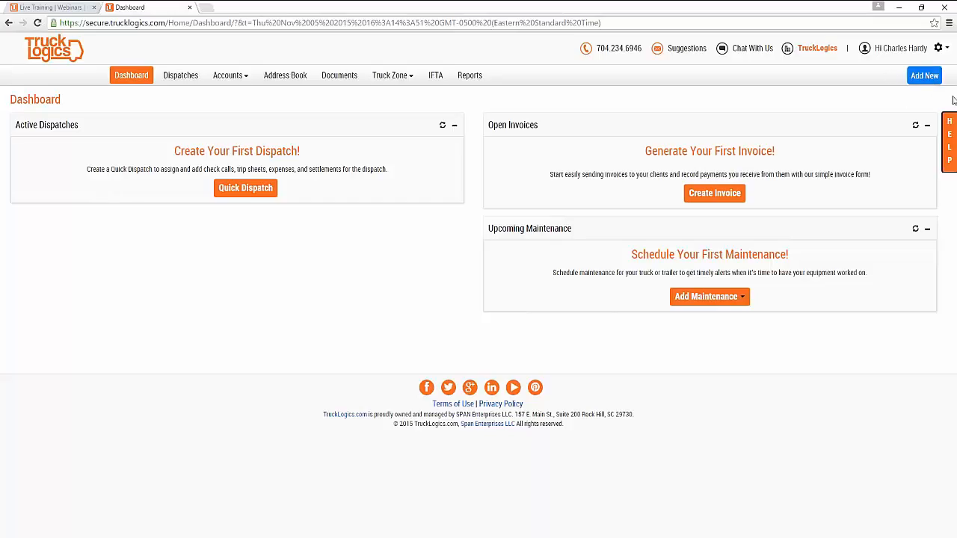
left_click(924, 83)
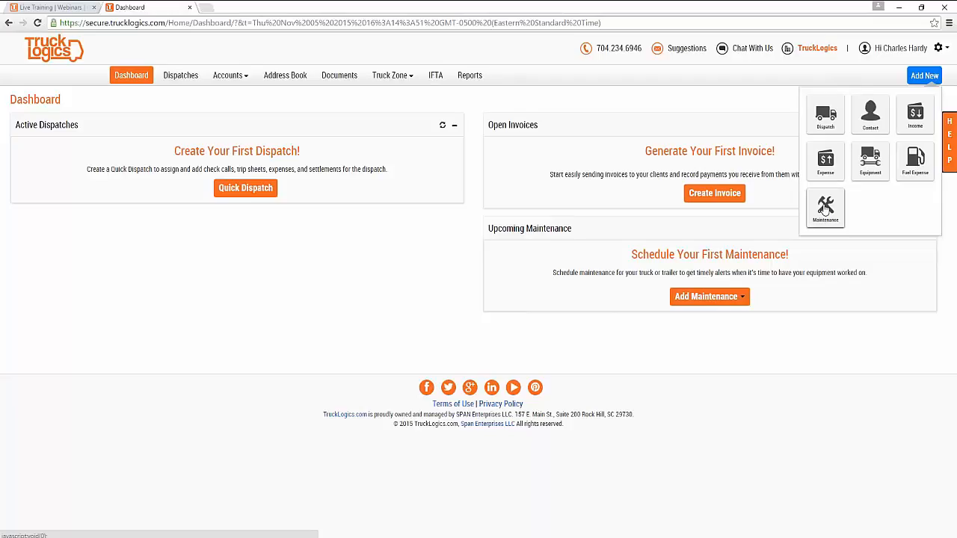
left_click(930, 77)
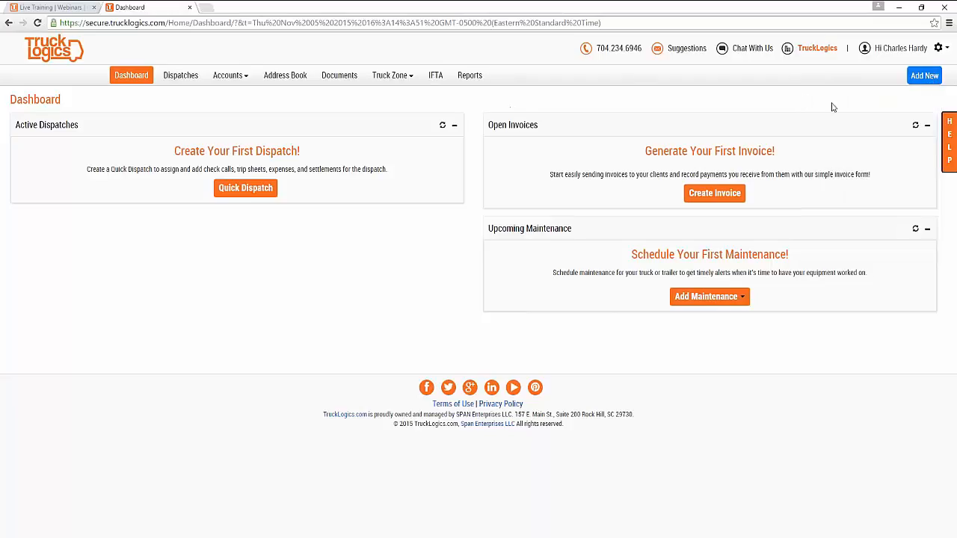
- Visit the dispatch list and create a new dispatch with dispatch number 101
left_click(180, 76)
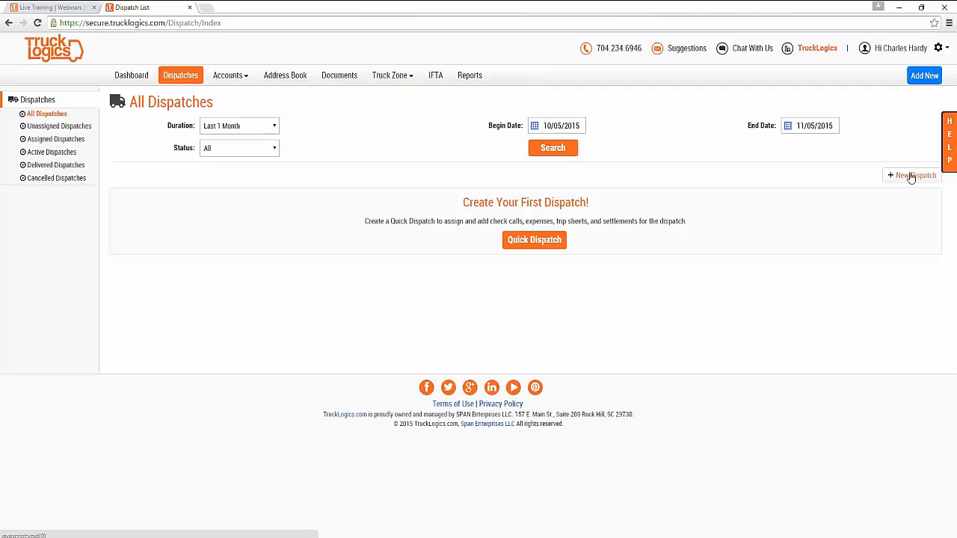
left_click(925, 75)
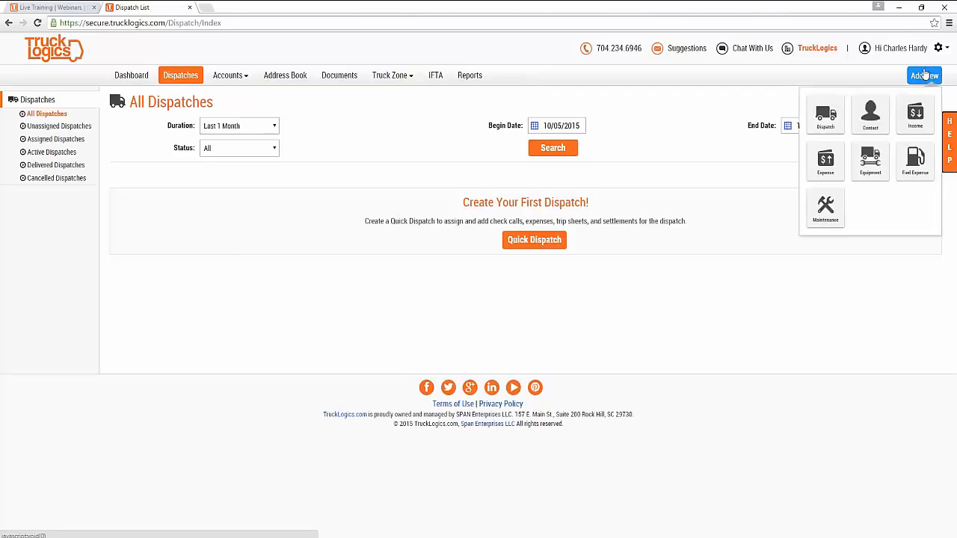
left_click(826, 114)
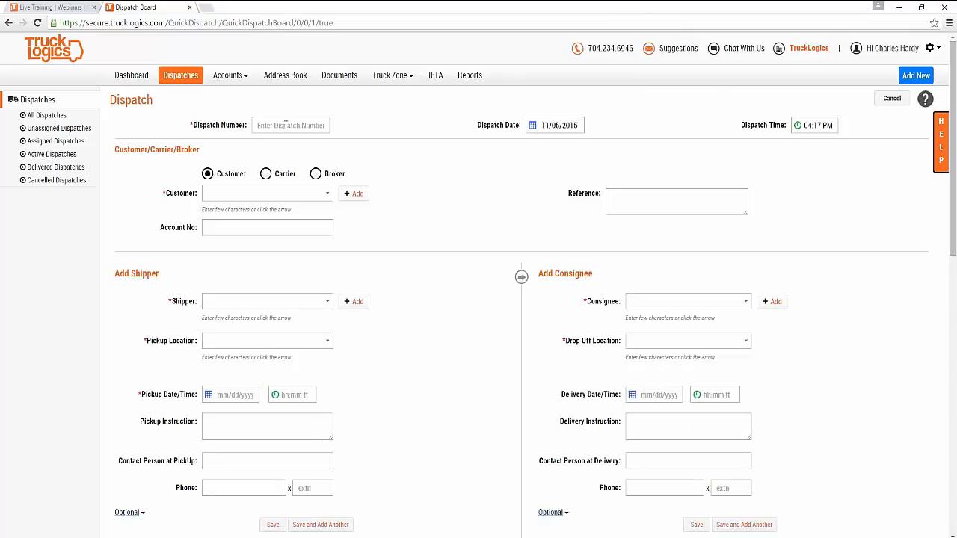
left_click(286, 125)
type("101")
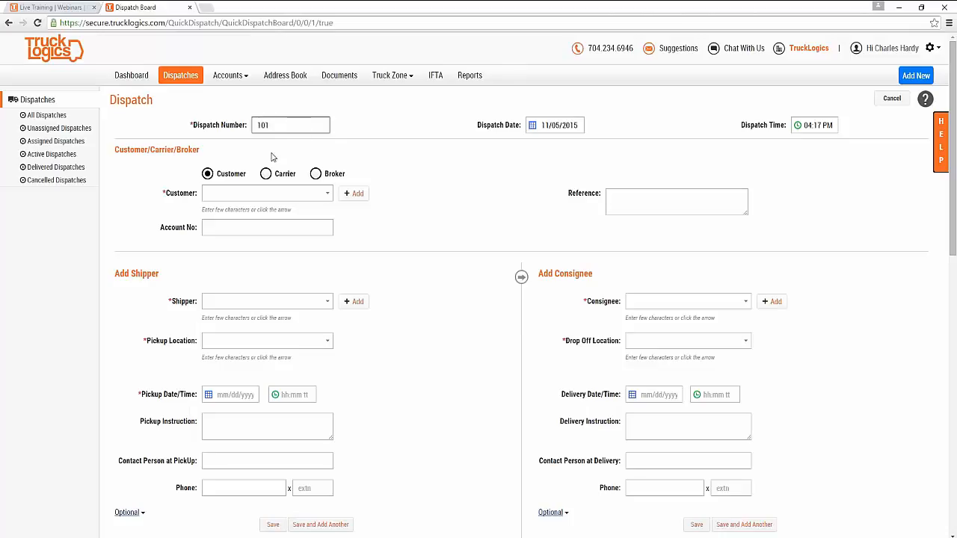
- Try to enter Hinson Trucking as the dispatch's customer, and look at the quick customer form without saving it
left_click(263, 191)
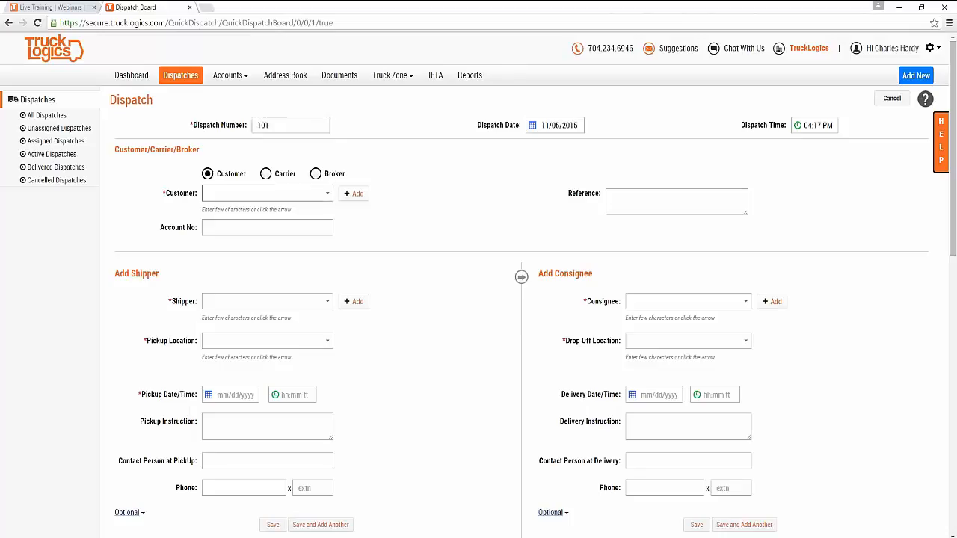
left_click(243, 194)
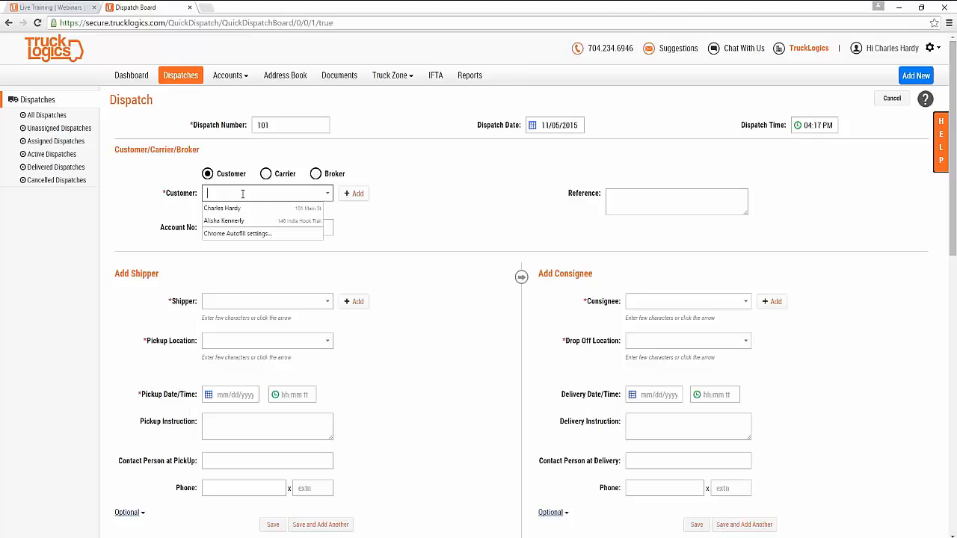
left_click(394, 190)
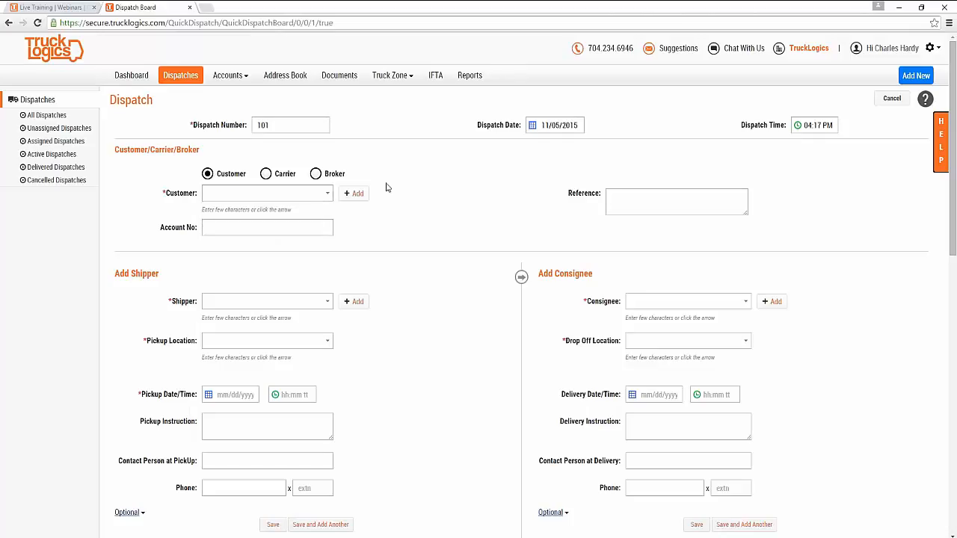
left_click(308, 194)
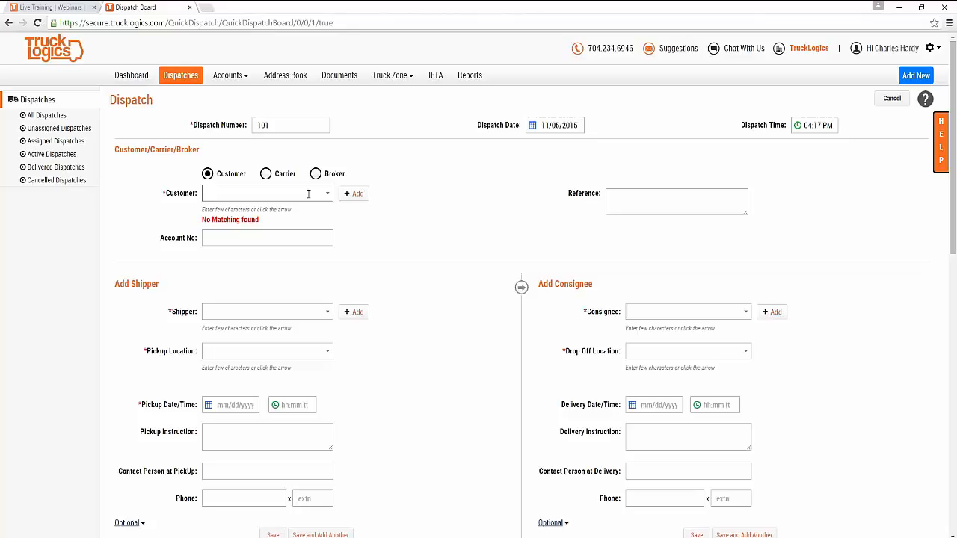
type("Hinson TRucking")
left_click(236, 239)
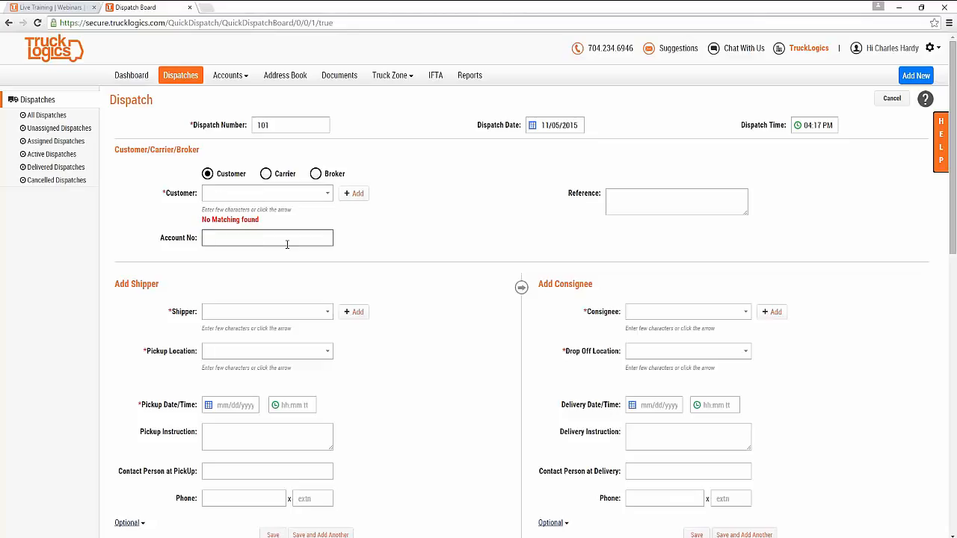
left_click(311, 193)
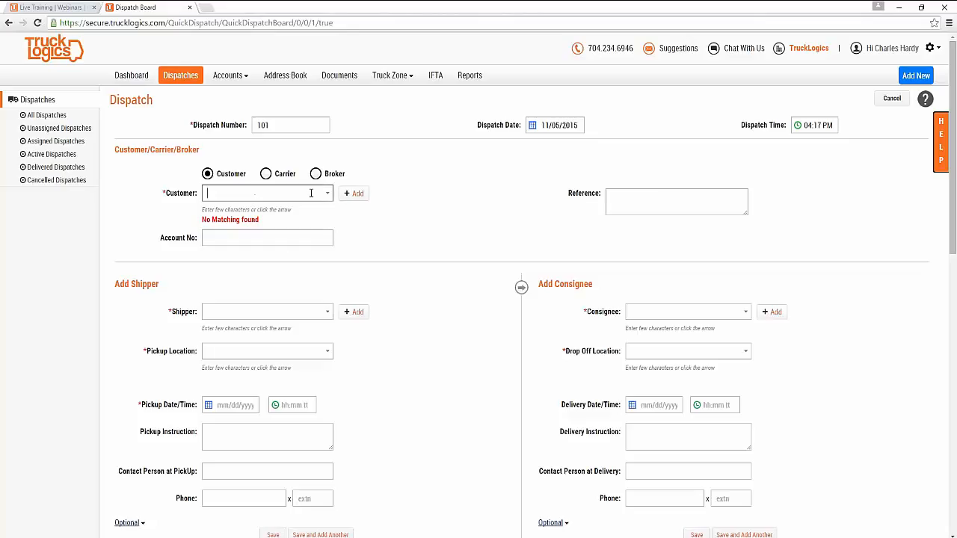
left_click(356, 194)
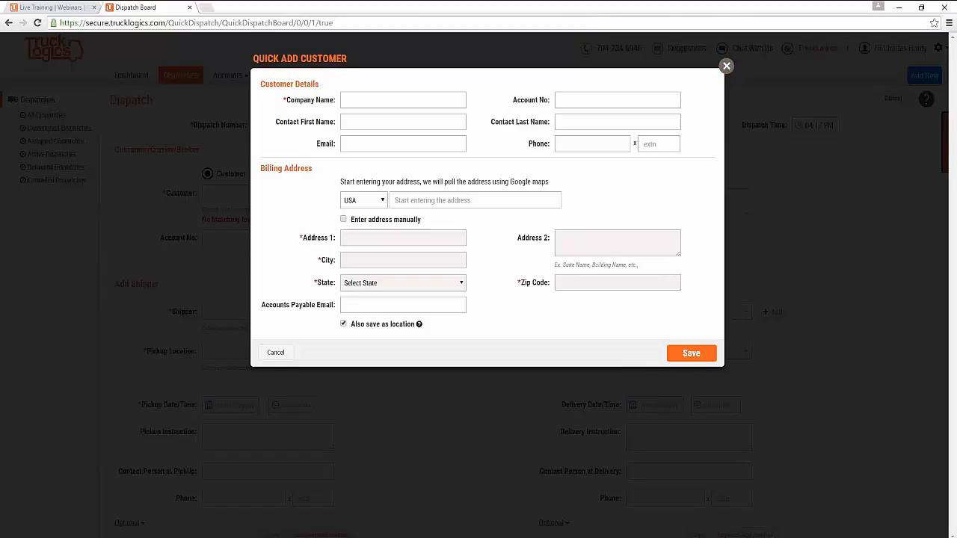
left_click(726, 66)
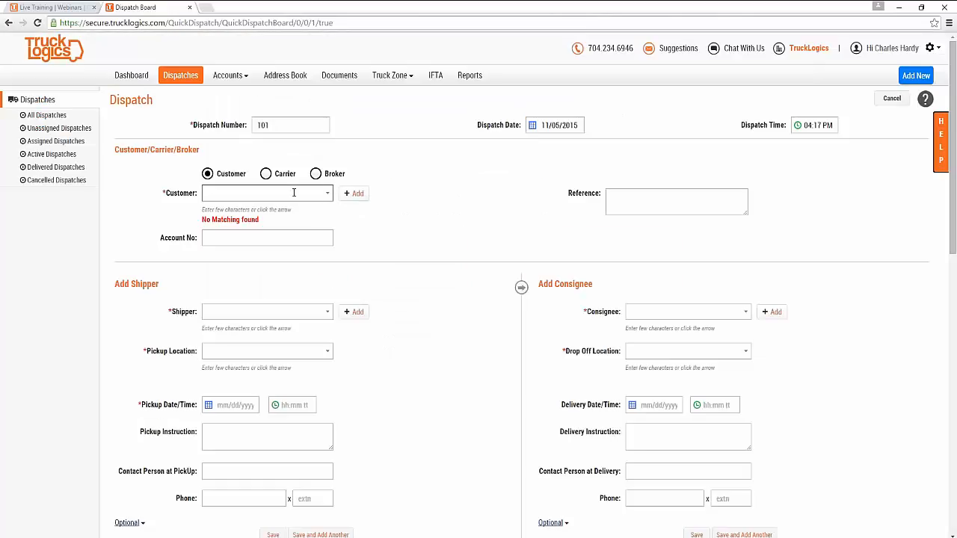
- Start a new customer for the dispatch with company name Hinson Inc and billing location Raleigh, NC, United States
left_click(356, 196)
left_click(381, 98)
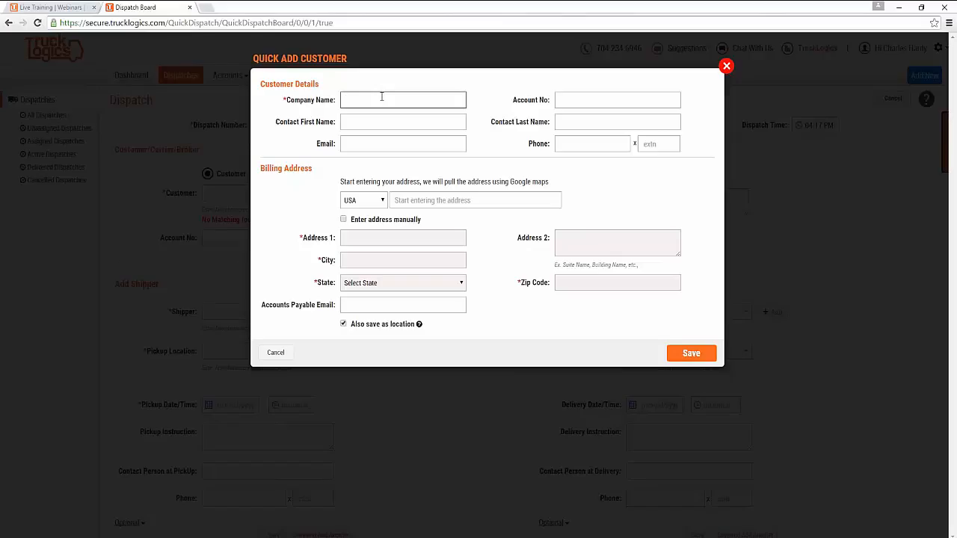
type("Hinson Inc")
left_click(416, 201)
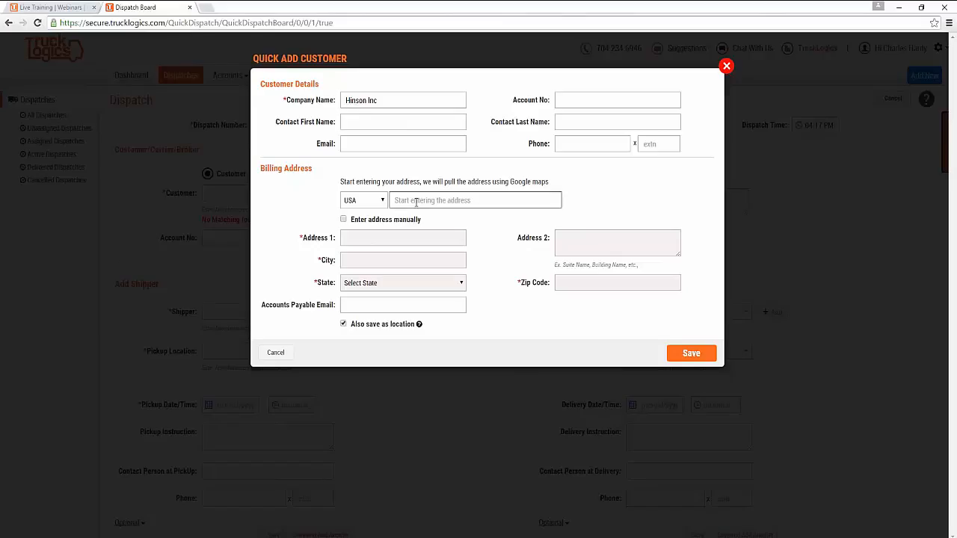
type("Ralei")
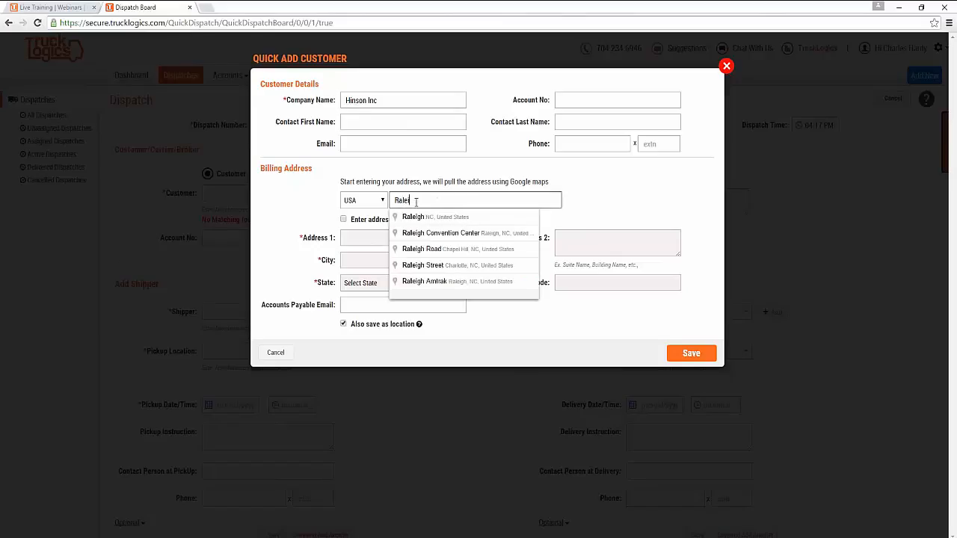
type("gh NC")
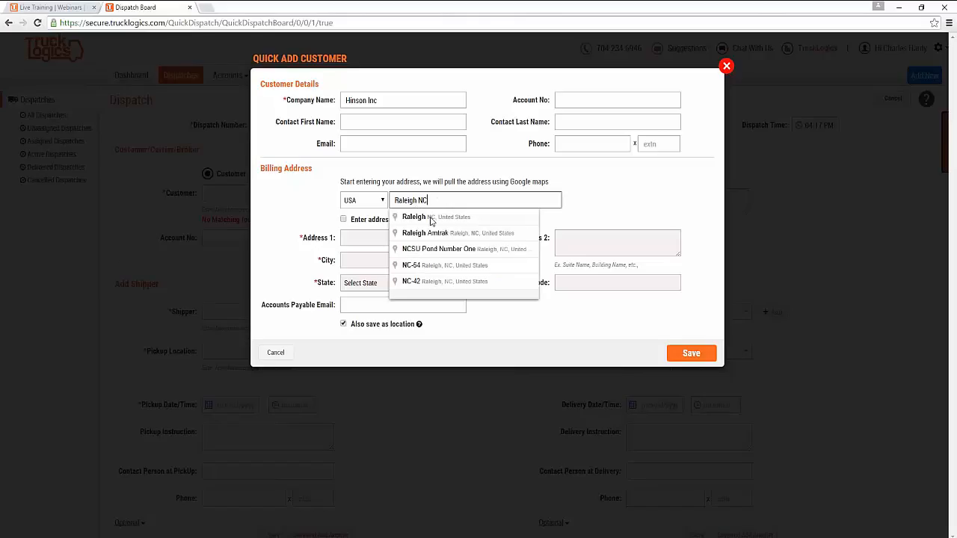
left_click(430, 219)
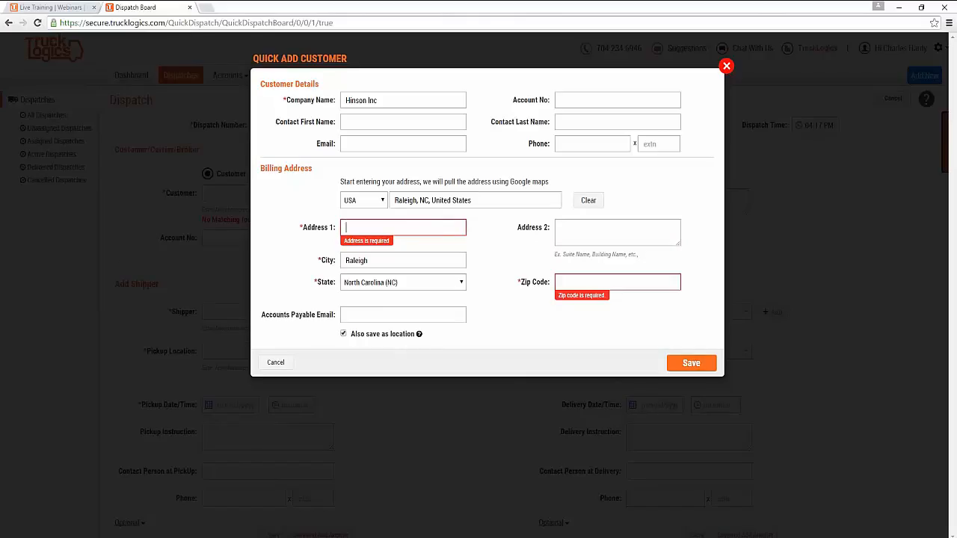
- Try to complete the new customer's billing address manually with 100 main as the first address line and a zip code
type("100")
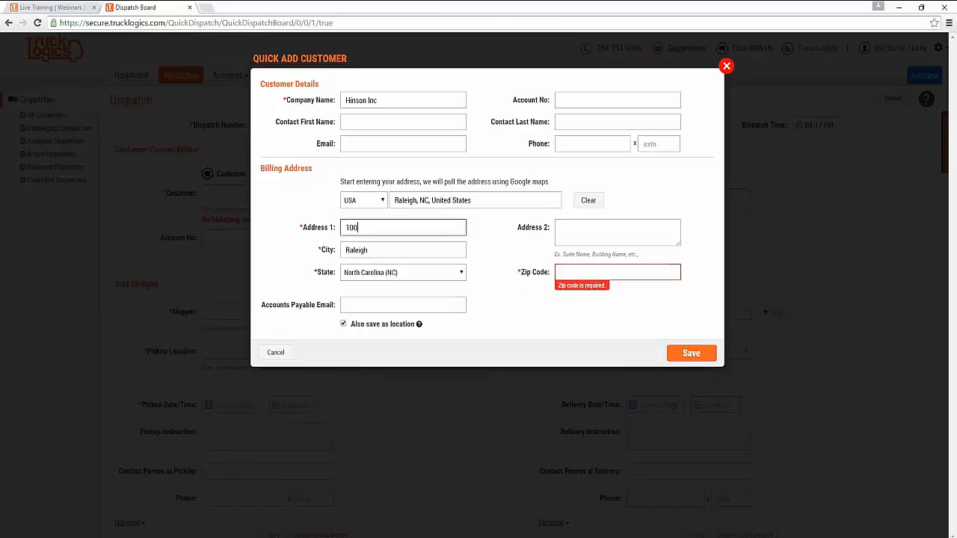
type(" main")
left_click(574, 272)
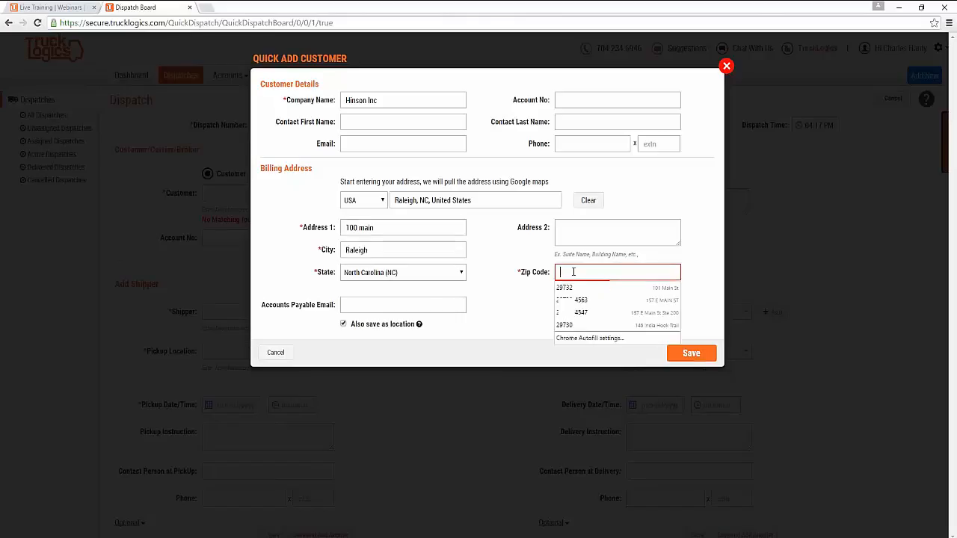
left_click(515, 251)
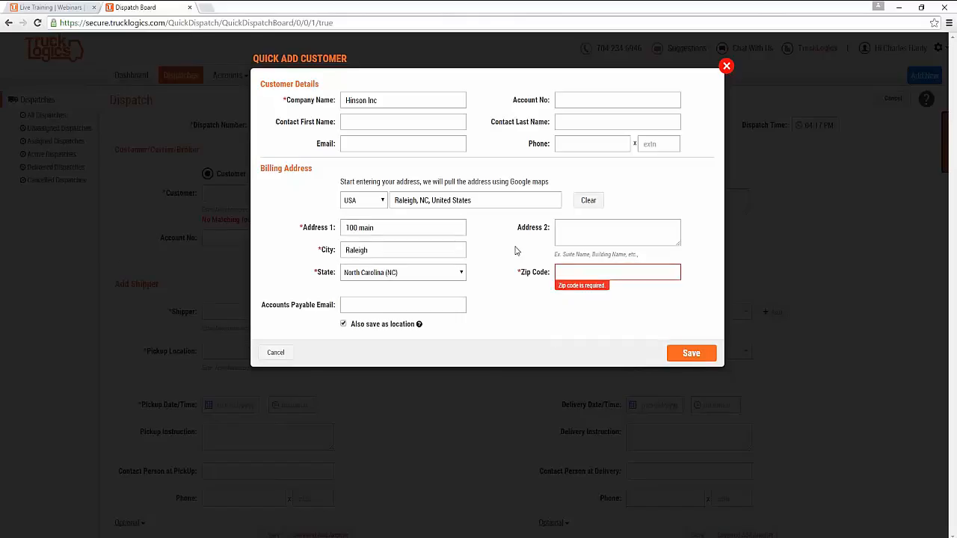
- Replace the customer's billing address with a suggested full street address in New York, NY, and save the customer
left_click(482, 201)
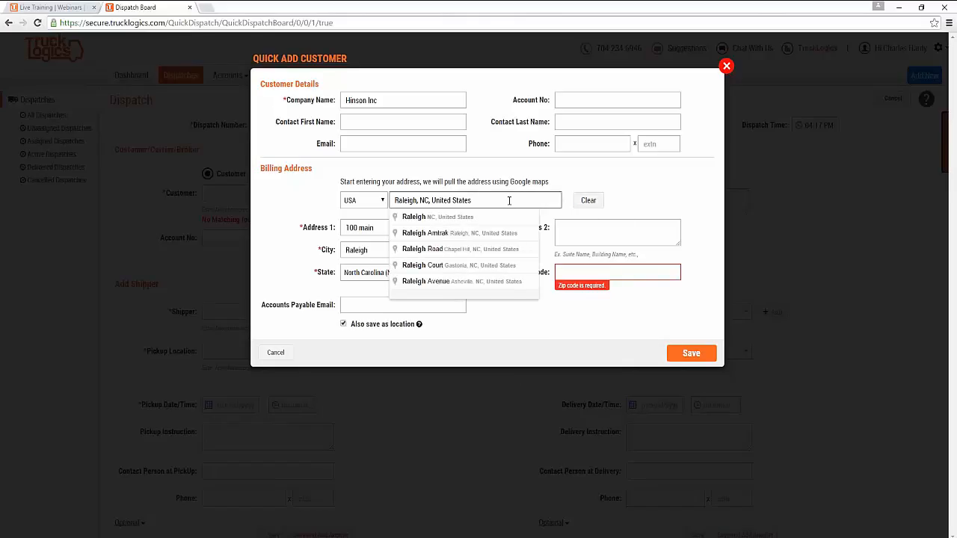
left_click_drag(510, 200, 392, 187)
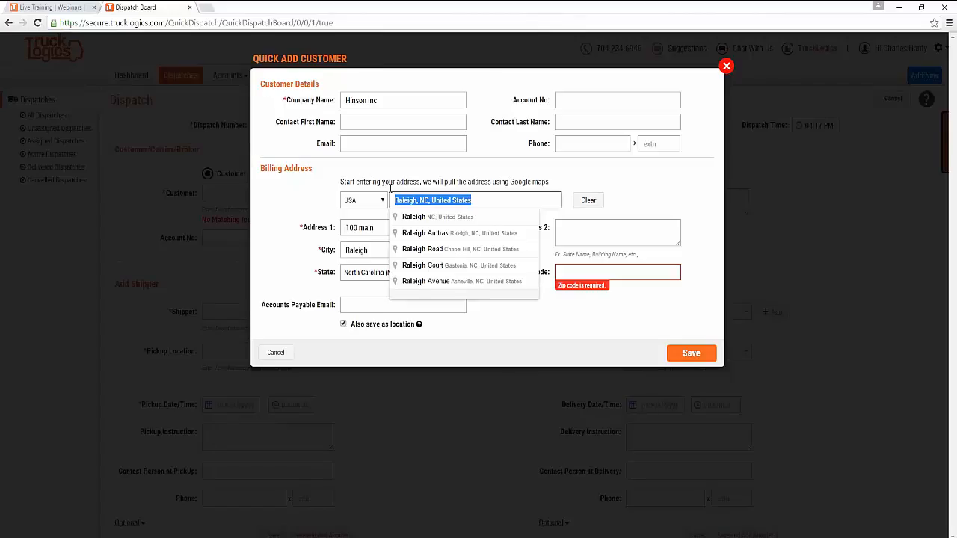
type("10")
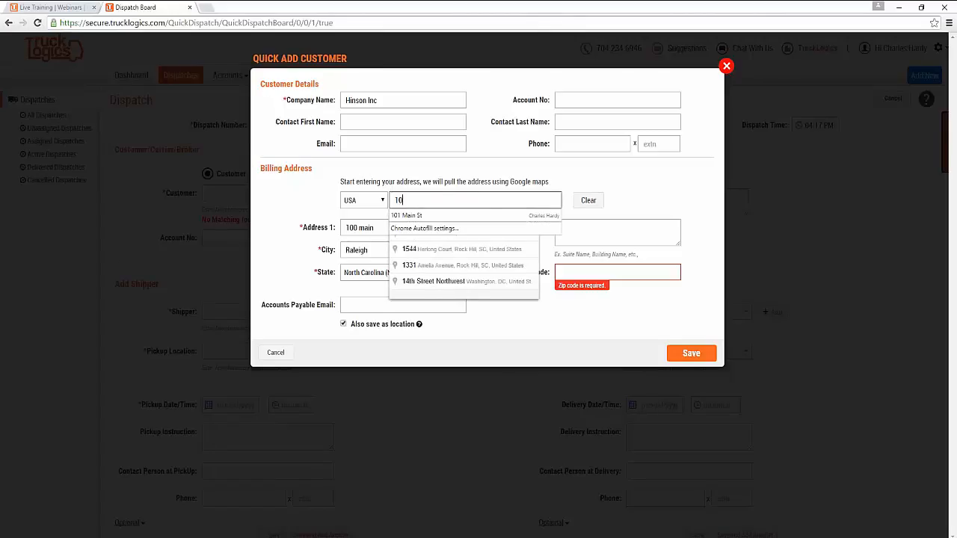
type("0 Madison Ave")
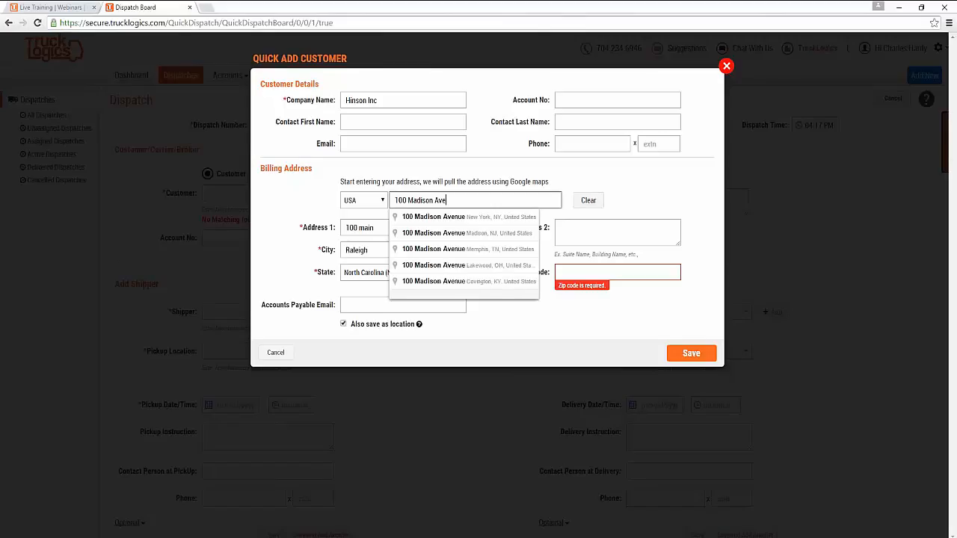
left_click(464, 218)
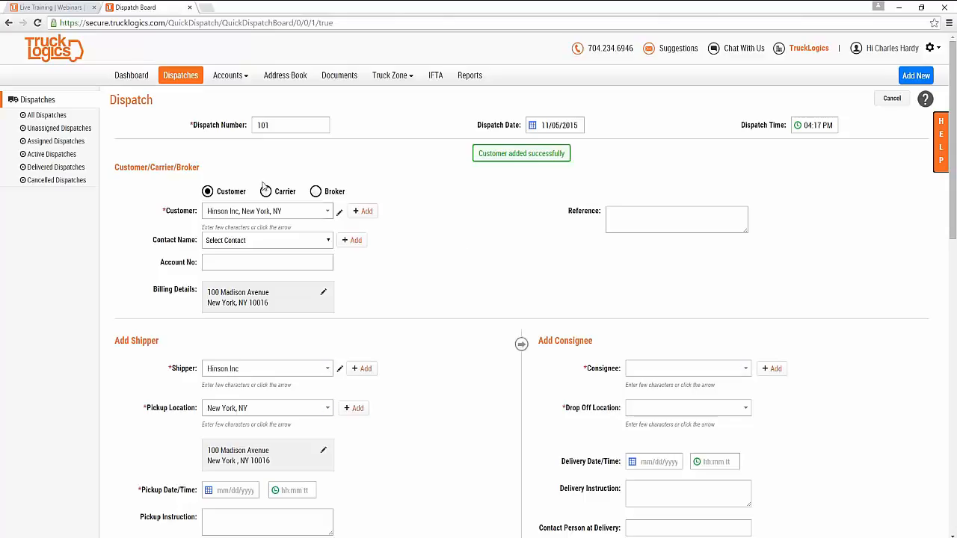
- Set the shipper's pickup date to 11/06/2015 and time to 09:00 AM, and save the shipper
scroll(419, 249, "down", 2)
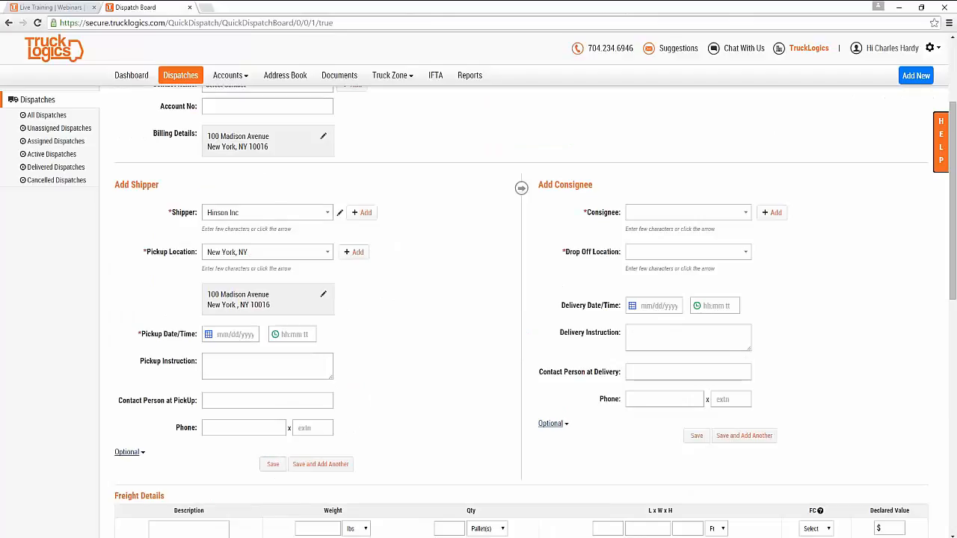
left_click(273, 465)
scroll(273, 524, "up", 2)
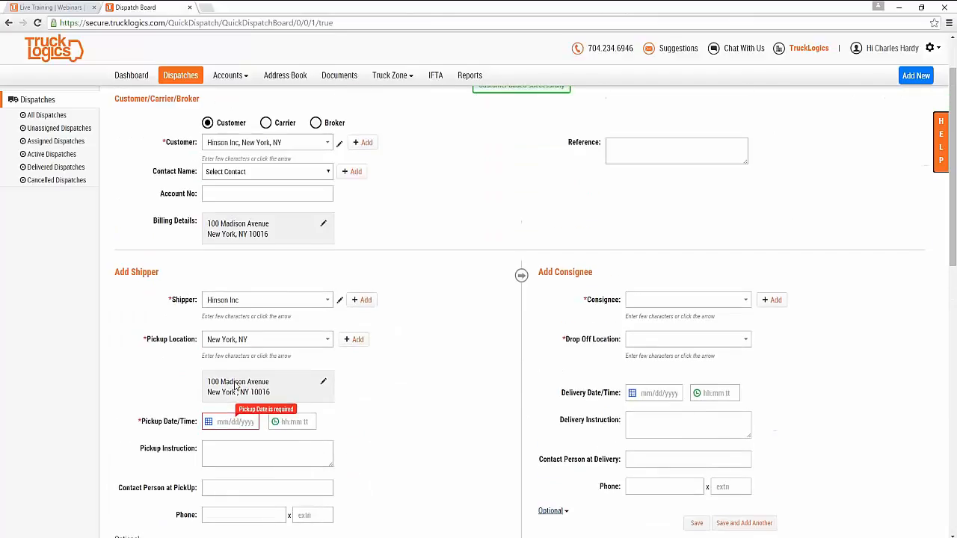
scroll(223, 267, "down", 2)
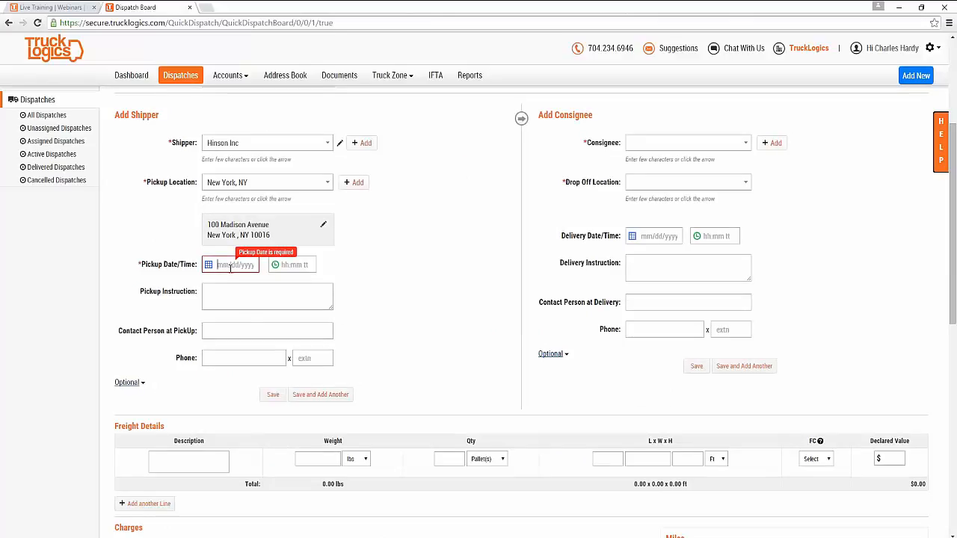
left_click(231, 267)
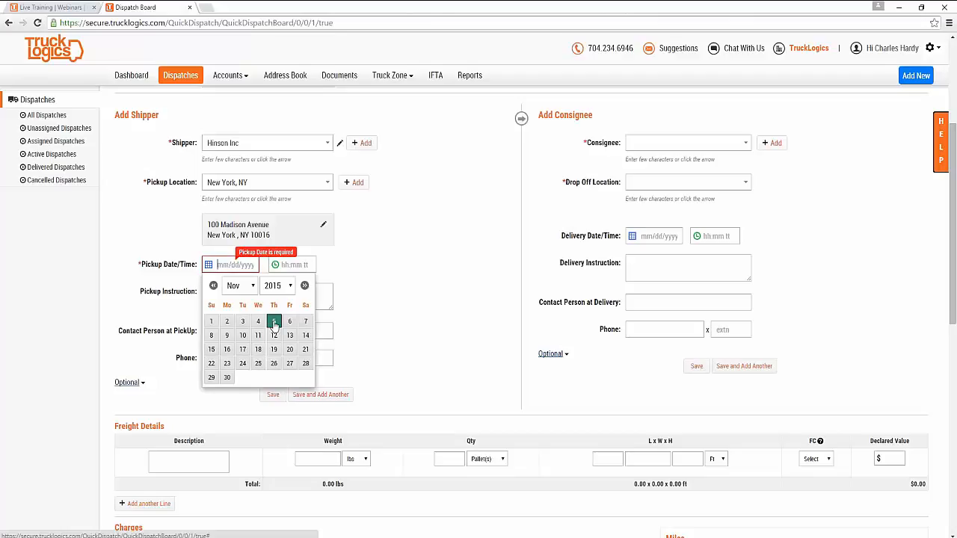
left_click(289, 326)
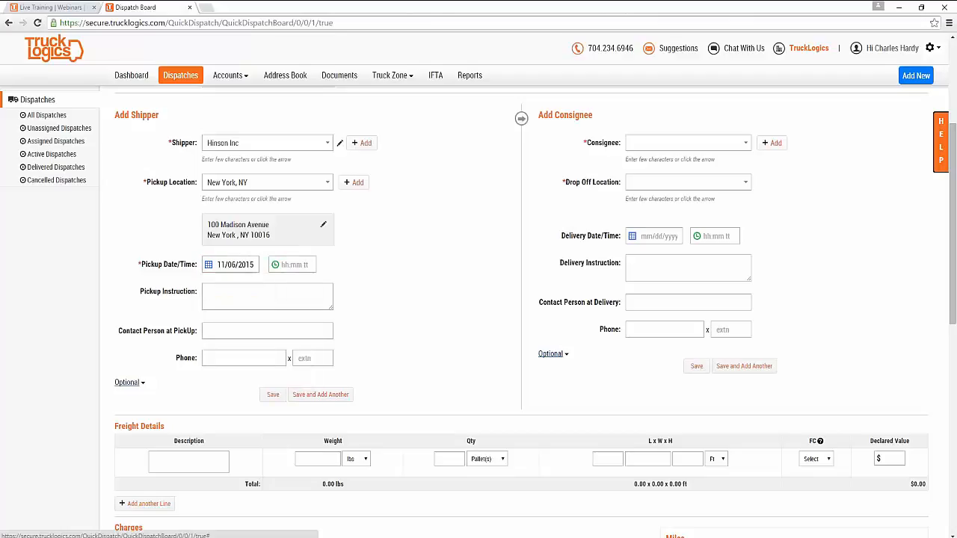
left_click(290, 264)
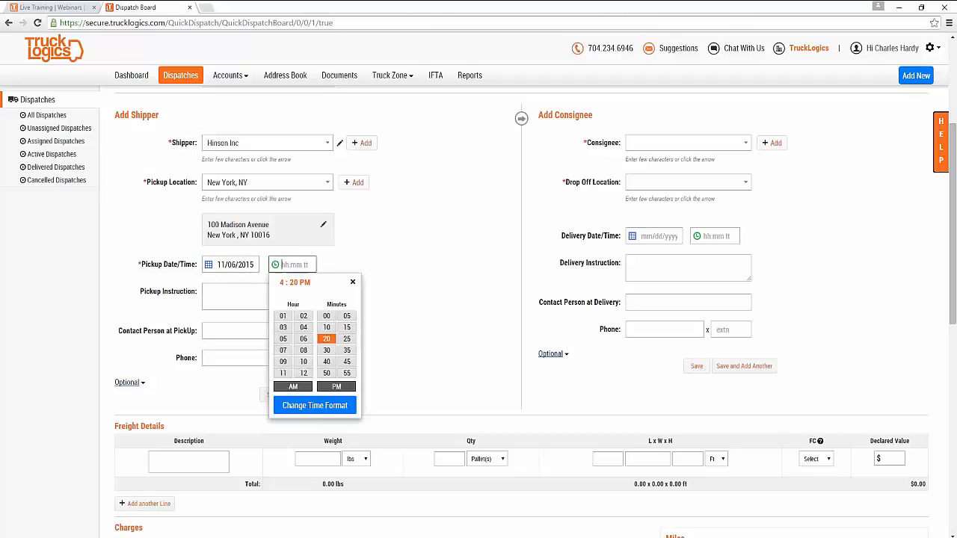
left_click(282, 362)
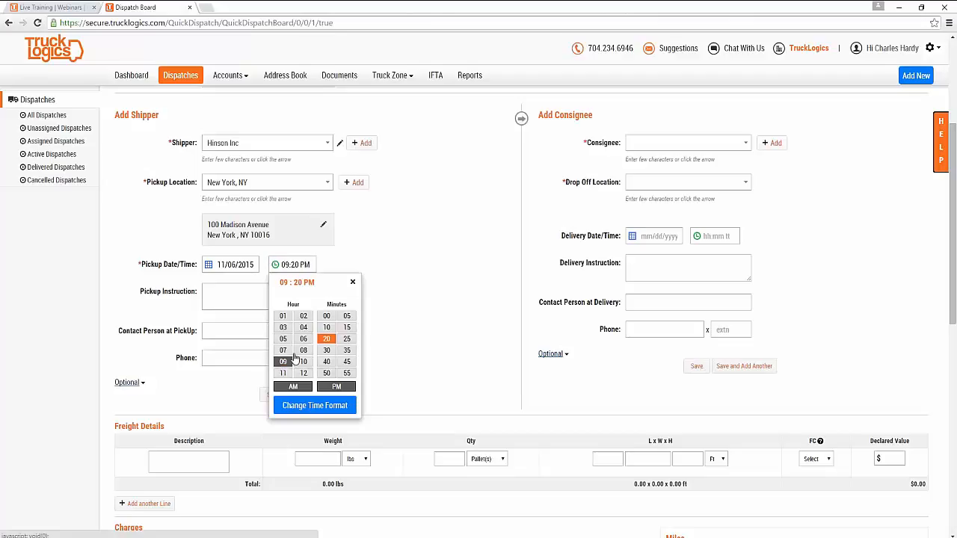
left_click(326, 316)
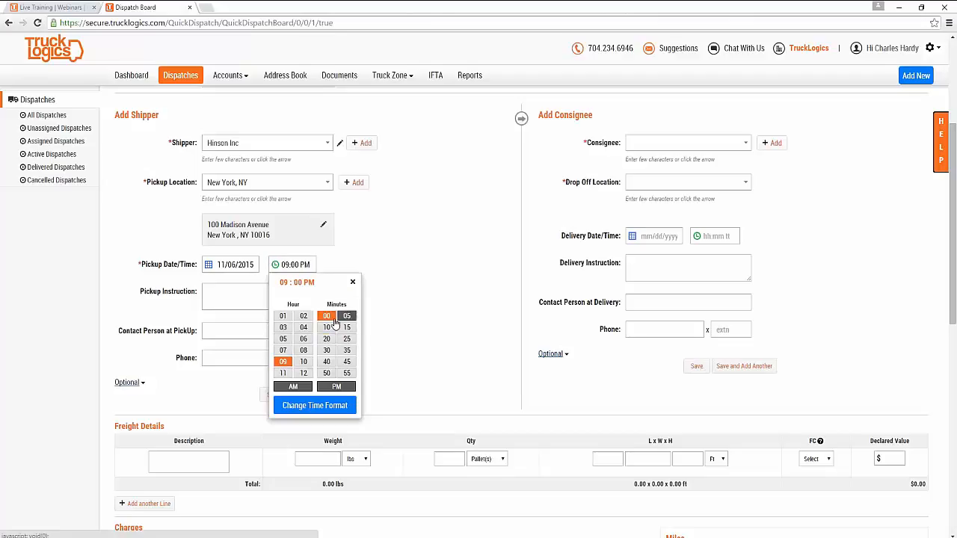
left_click(306, 388)
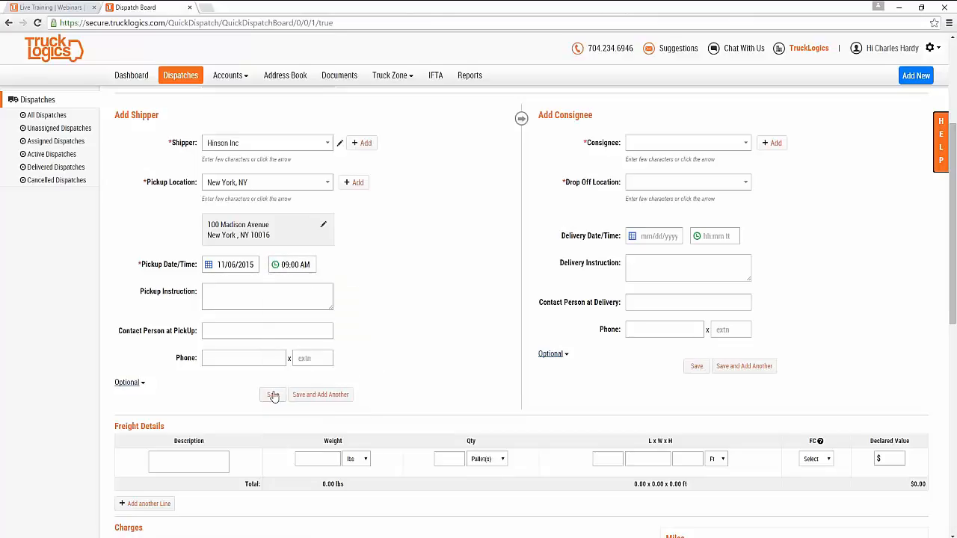
left_click(269, 394)
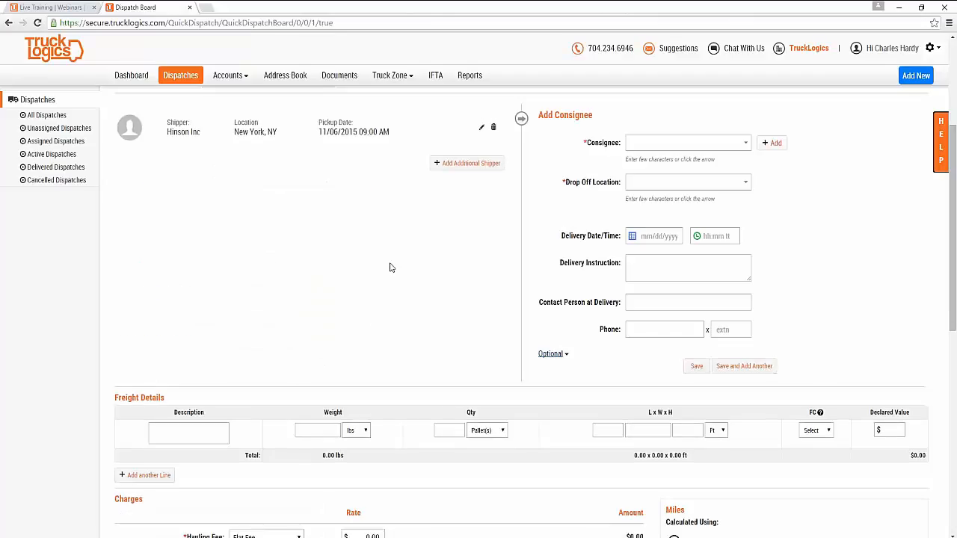
- Start a new consignee for the dispatch with company name SPAN Enterprises
scroll(414, 265, "up", 2)
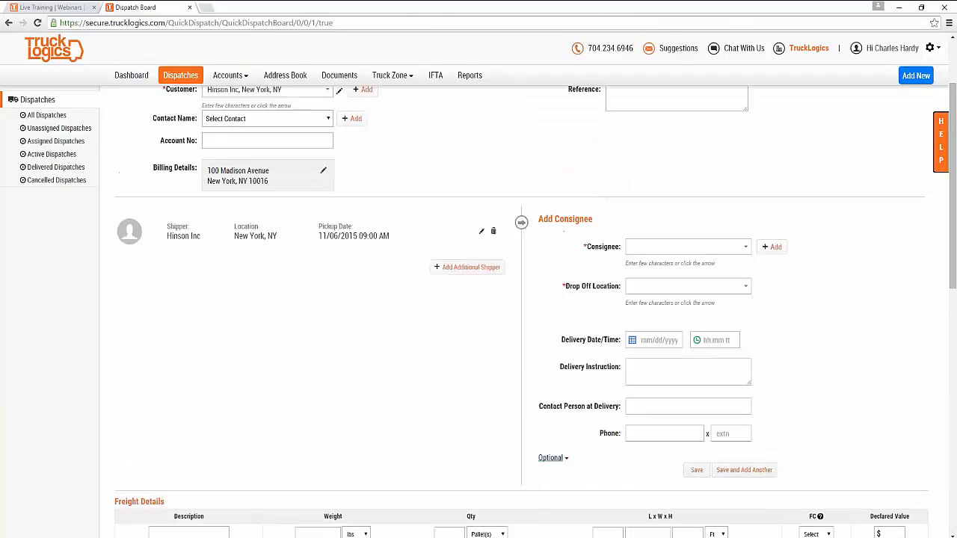
left_click(643, 246)
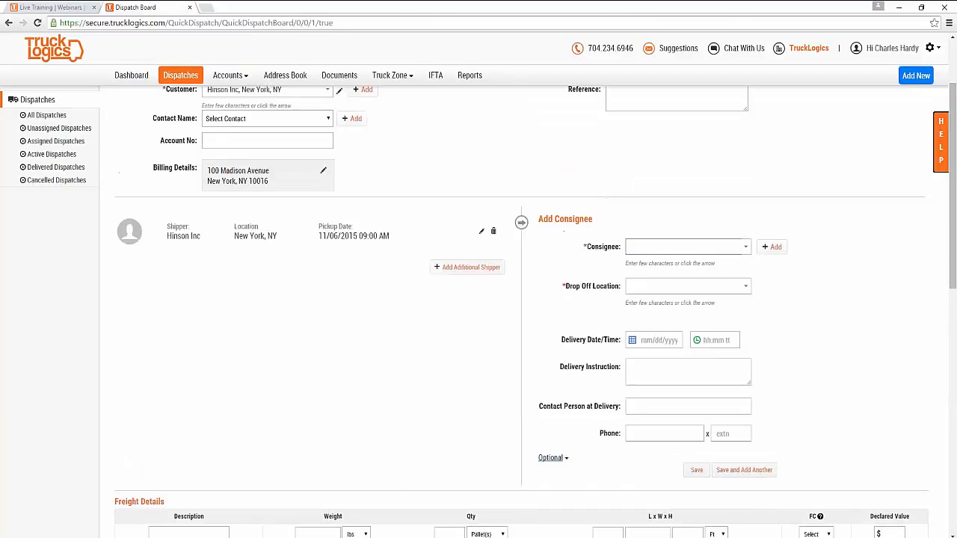
left_click(745, 249)
left_click(649, 245)
left_click(777, 250)
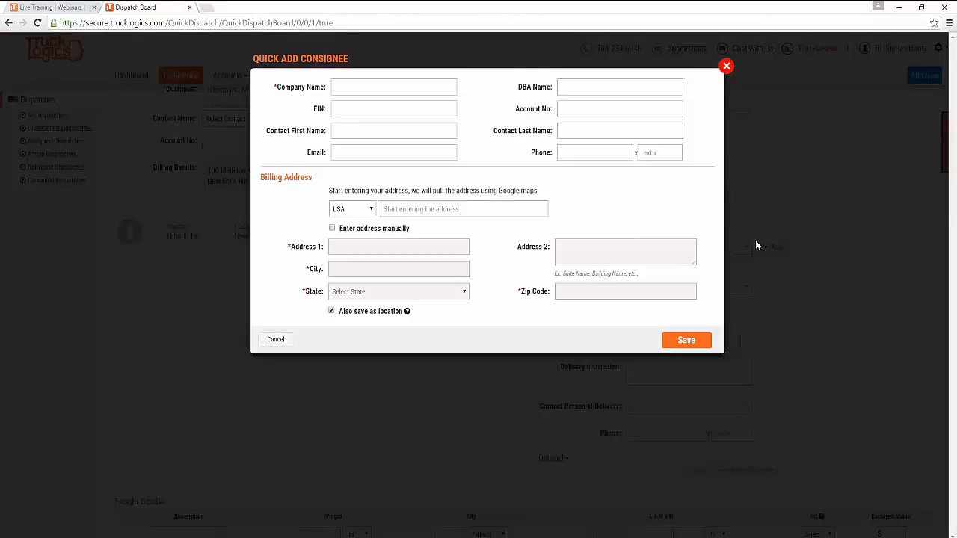
left_click(381, 88)
type("SPAN Enterprises")
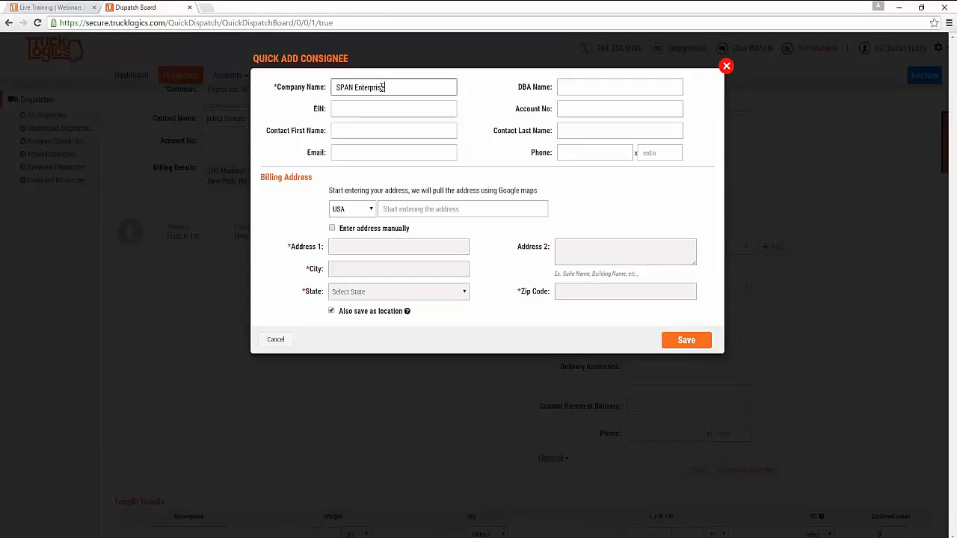
left_click(404, 147)
- Fill in the consignee's billing address with the suggested street address in Rock Hill, SC, and save the new consignee
left_click(408, 211)
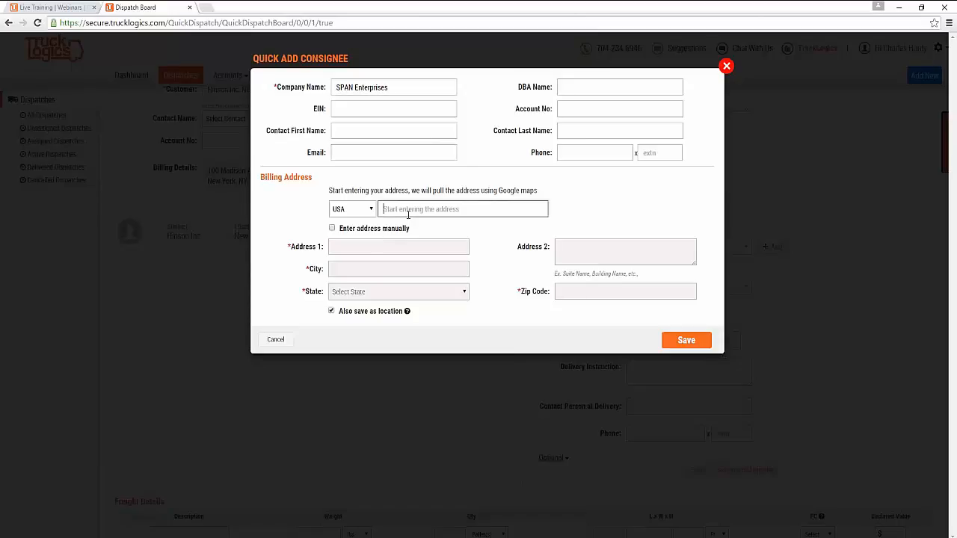
type("157 ")
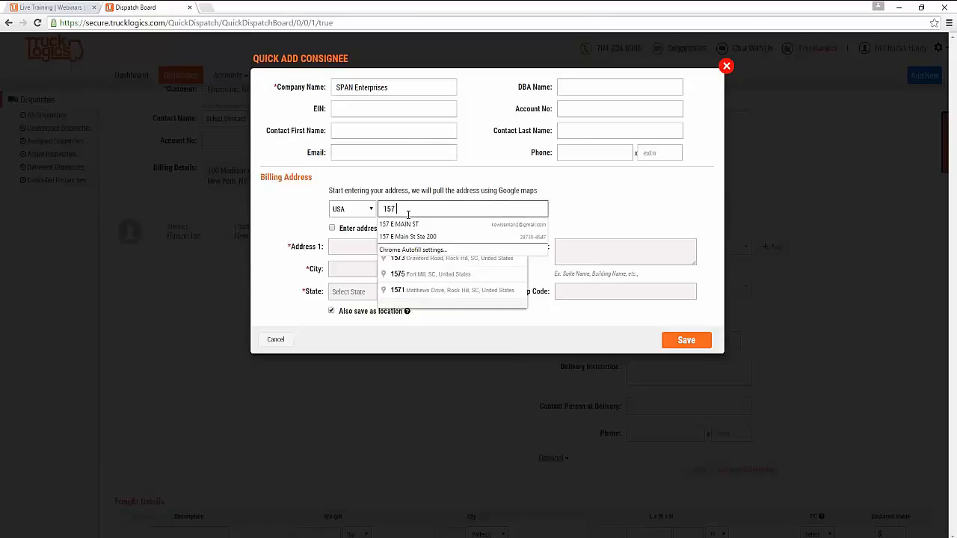
type("east main")
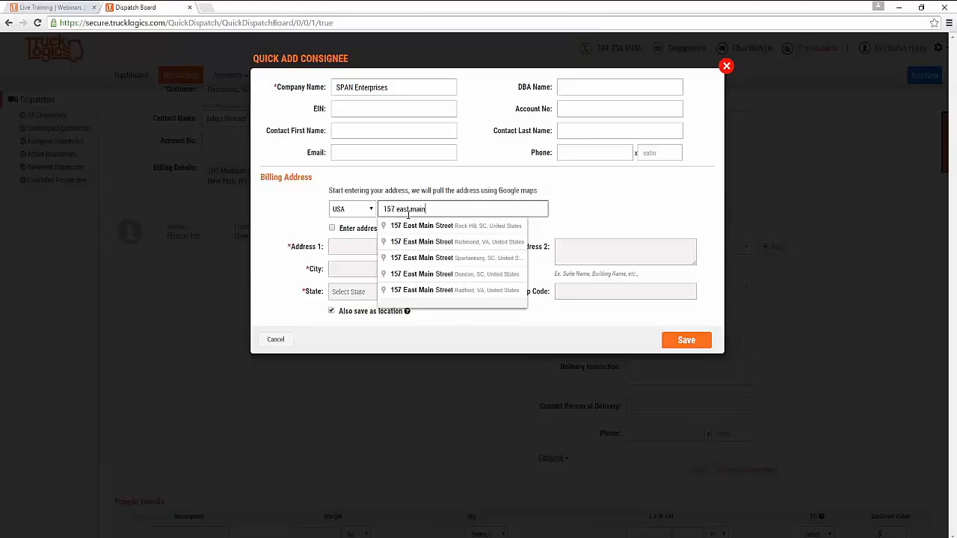
left_click(460, 227)
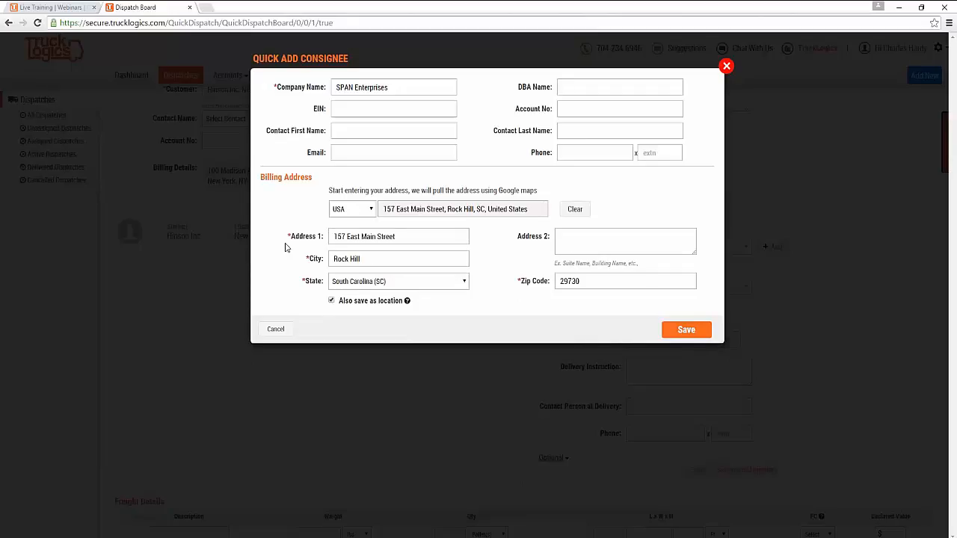
left_click(687, 329)
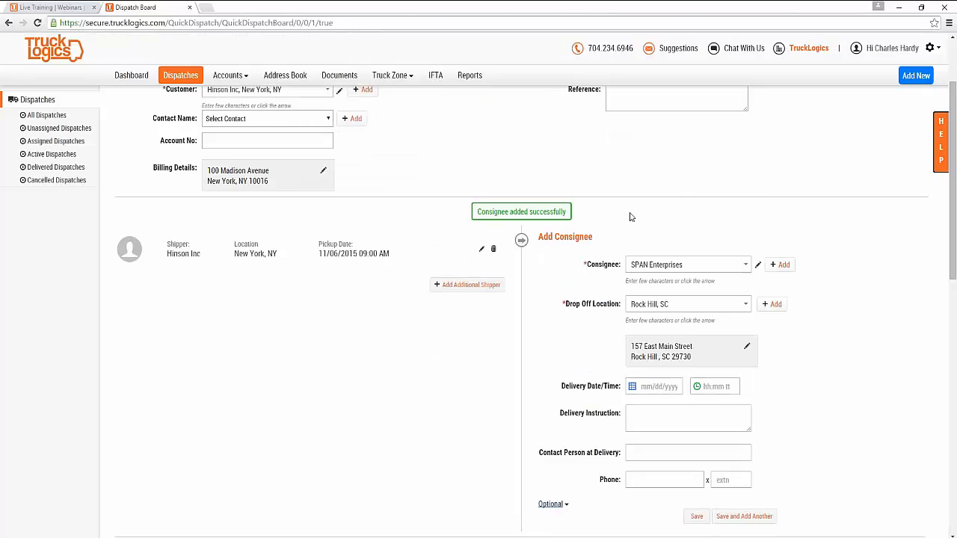
- Set the consignee's delivery date to 11/06/2015 and time to 08:00 PM, and save the consignee on the dispatch
scroll(658, 230, "down", 2)
left_click(658, 230)
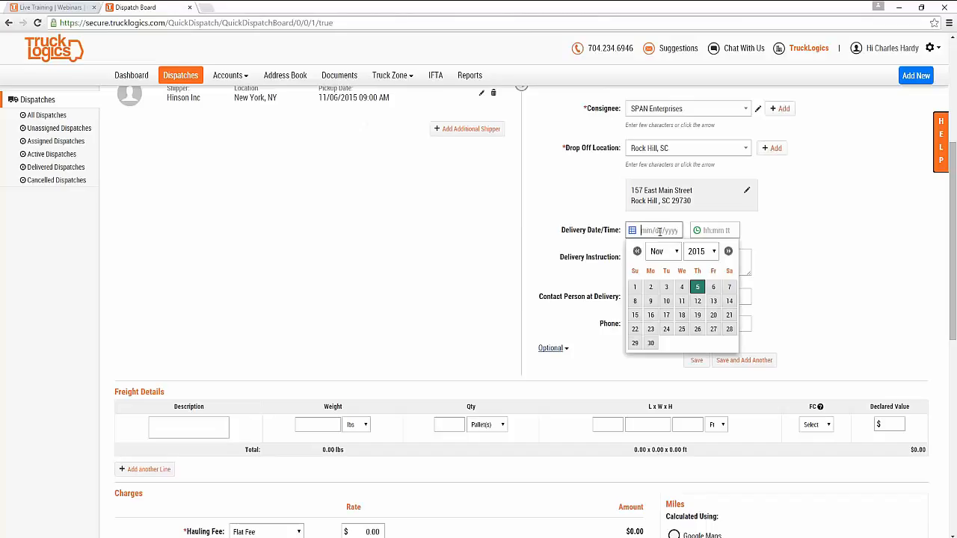
left_click(714, 288)
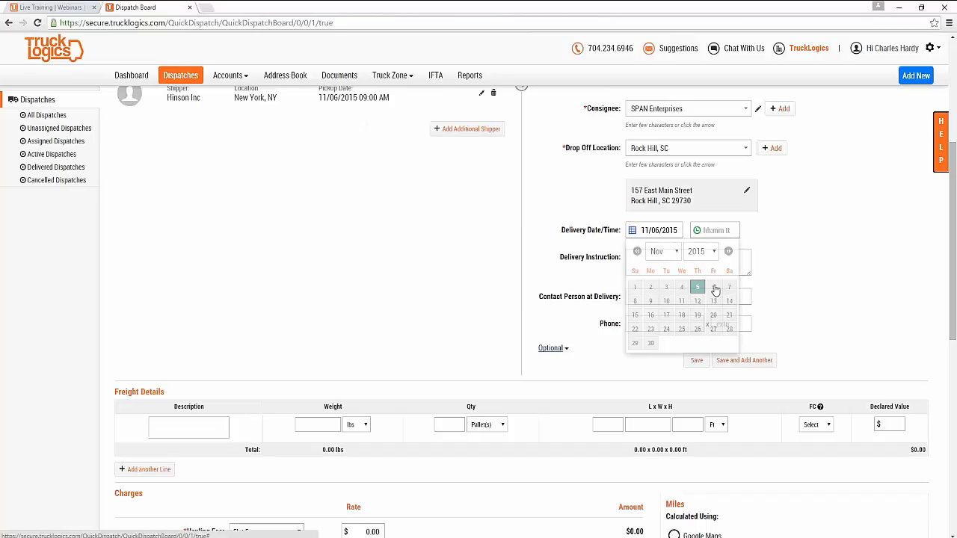
left_click(718, 231)
left_click(725, 316)
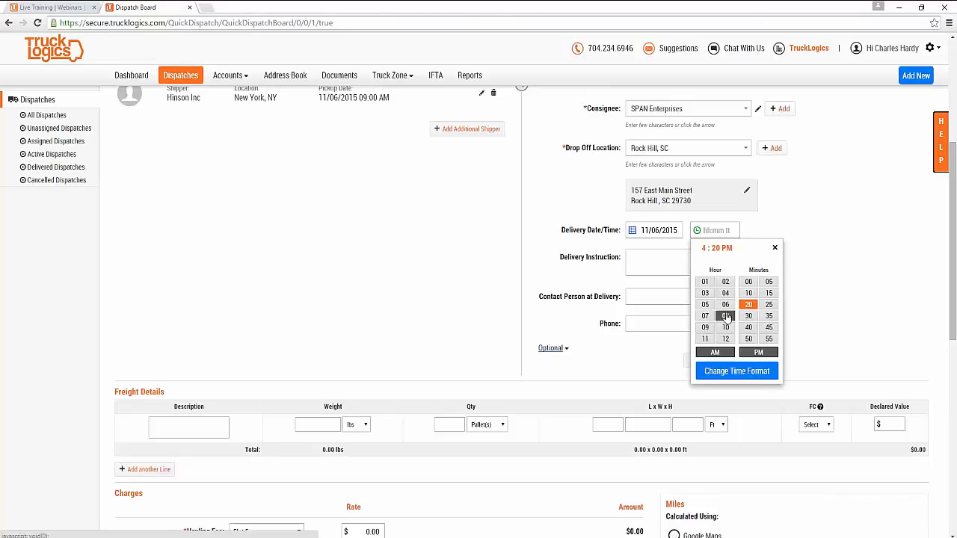
scroll(753, 290, "down", 1)
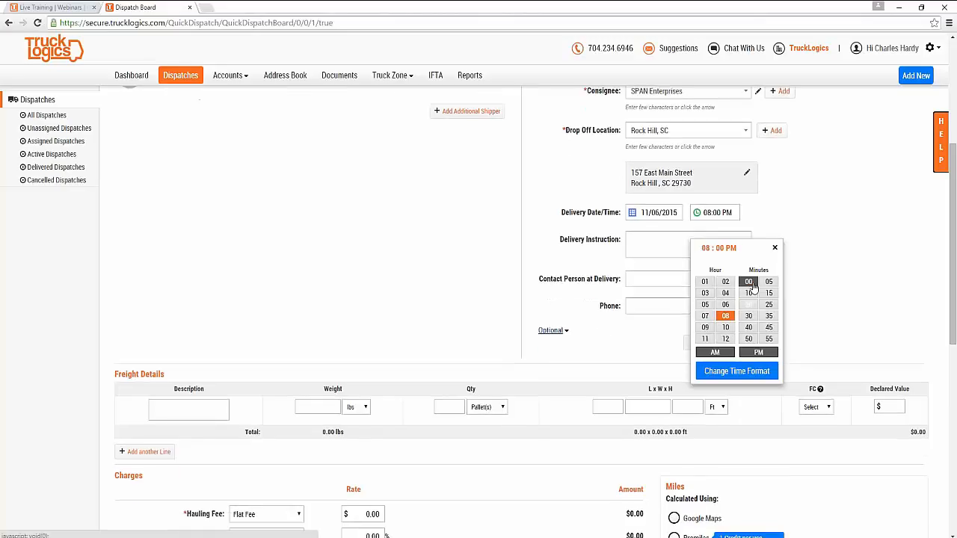
left_click(759, 353)
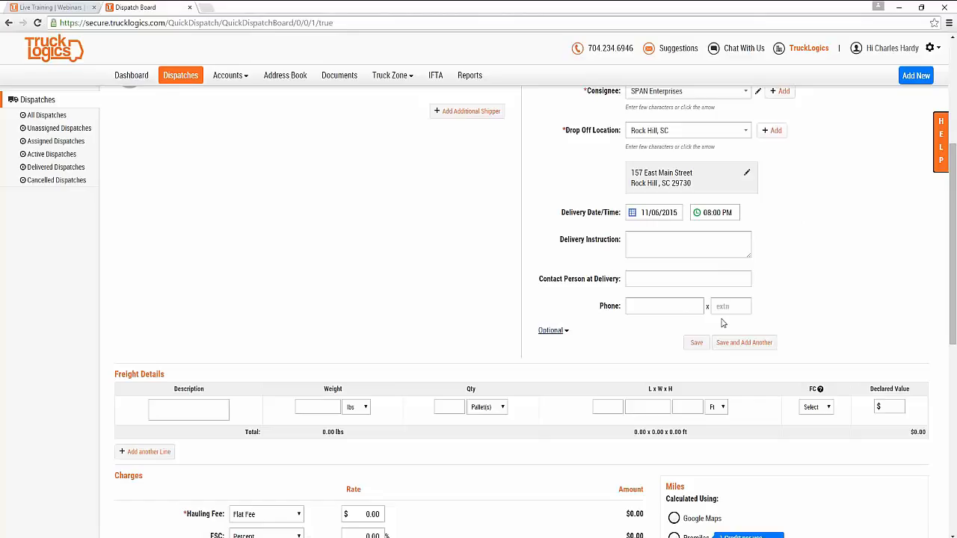
left_click(698, 344)
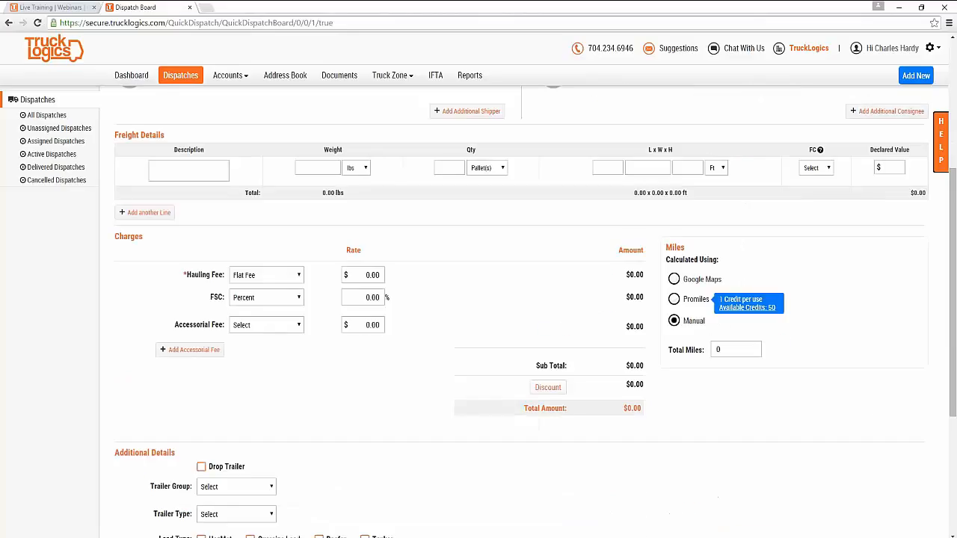
scroll(534, 209, "up", 2)
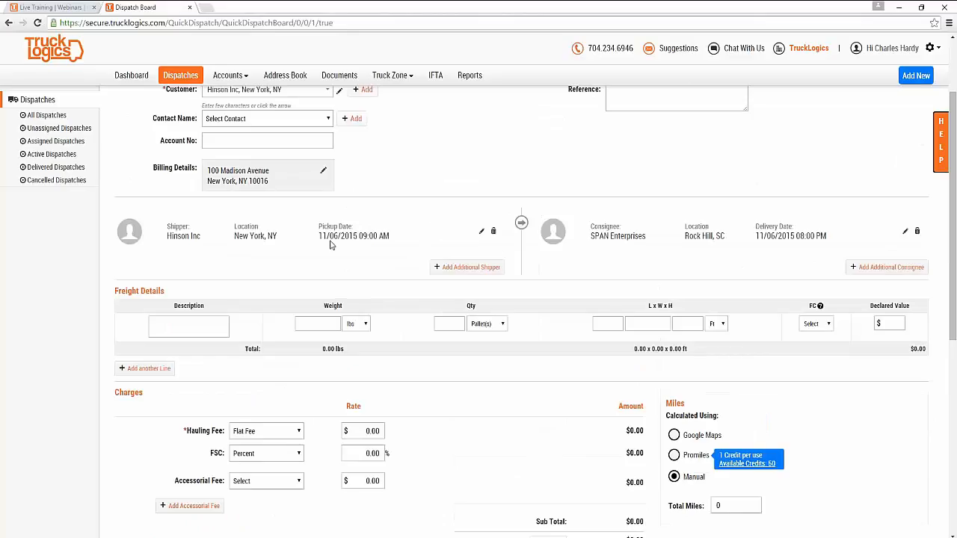
scroll(550, 289, "down", 1)
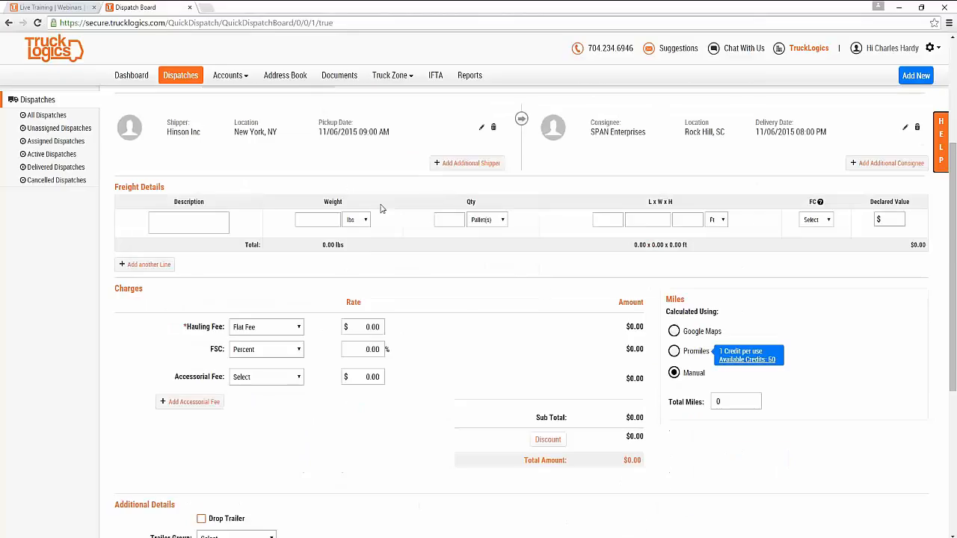
- Set the dispatch's hauling fee to a Flat Fee at a rate of $1500
left_click(182, 229)
left_click(896, 218)
left_click(272, 331)
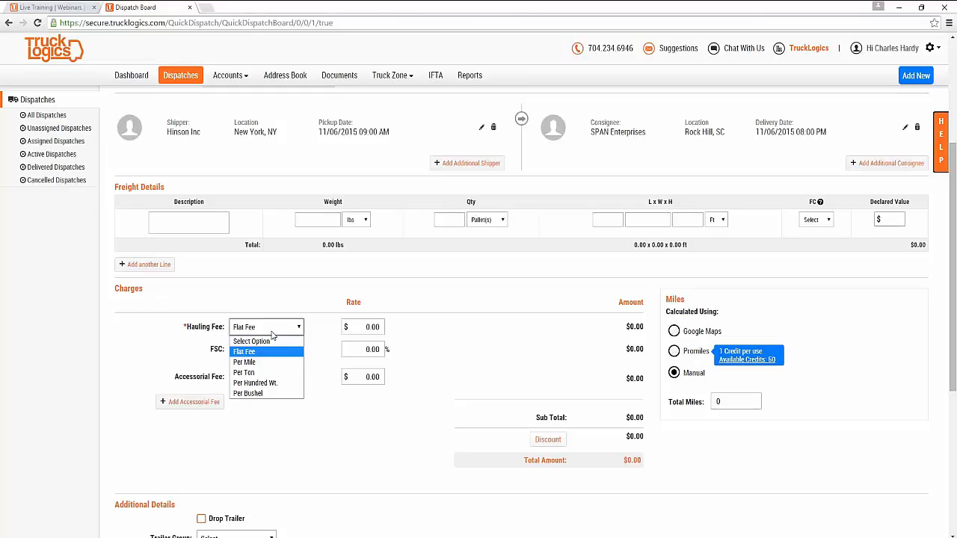
scroll(327, 288, "down", 2)
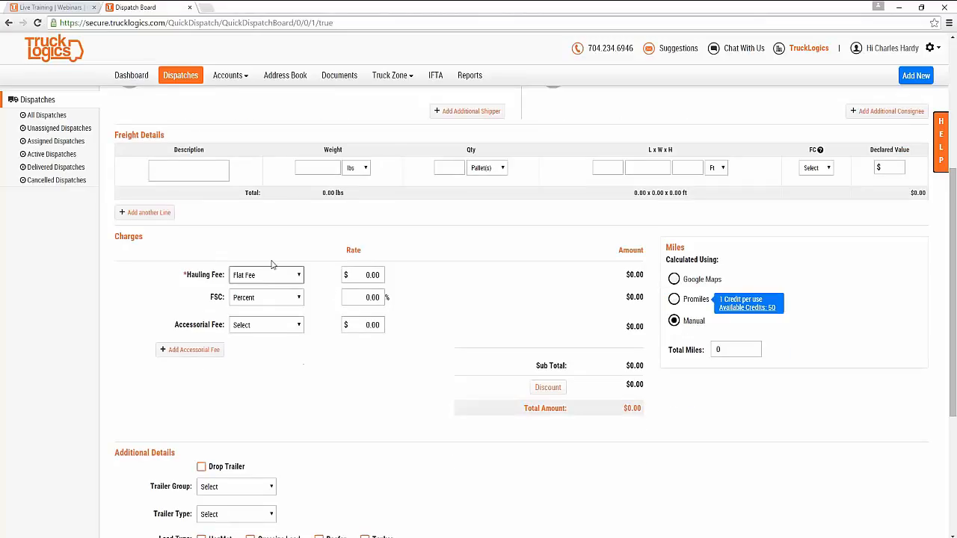
scroll(254, 254, "down", 1)
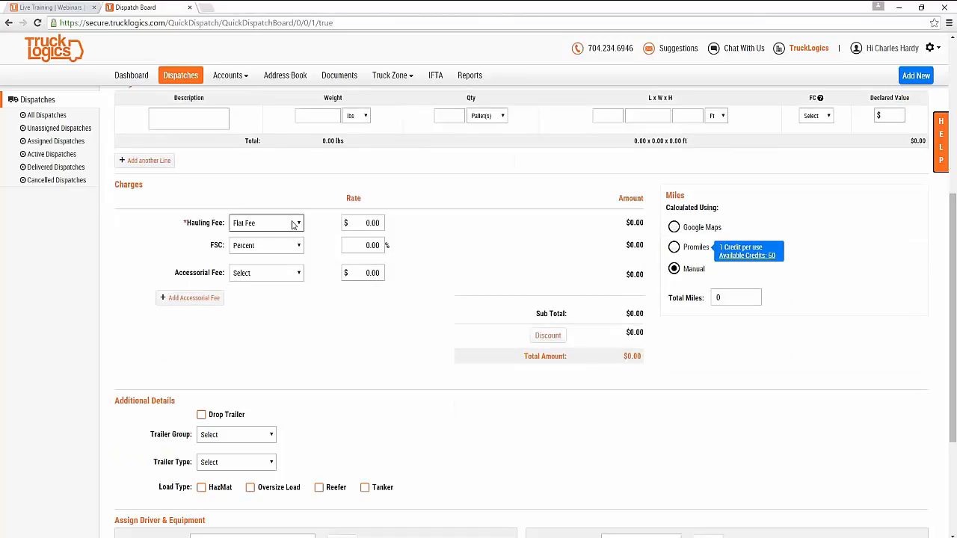
left_click(283, 229)
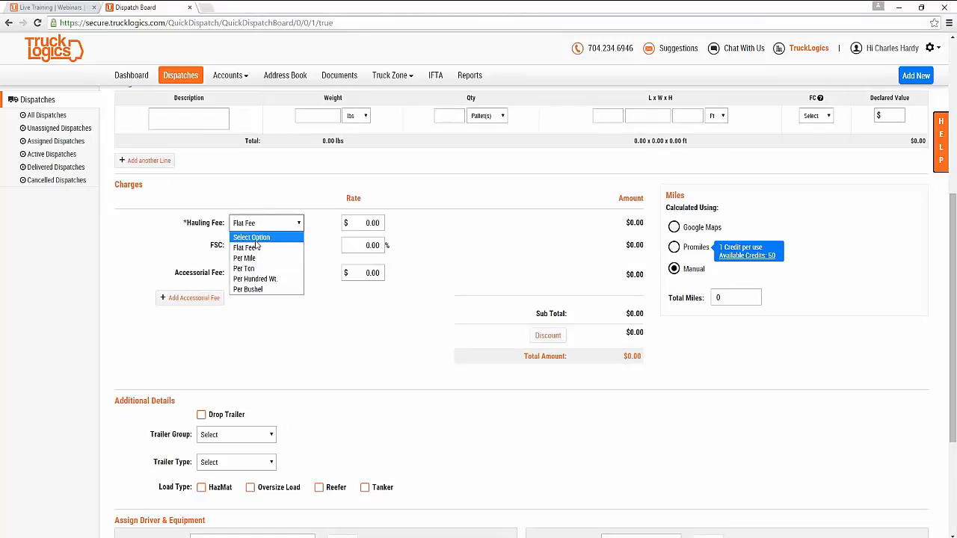
left_click(258, 251)
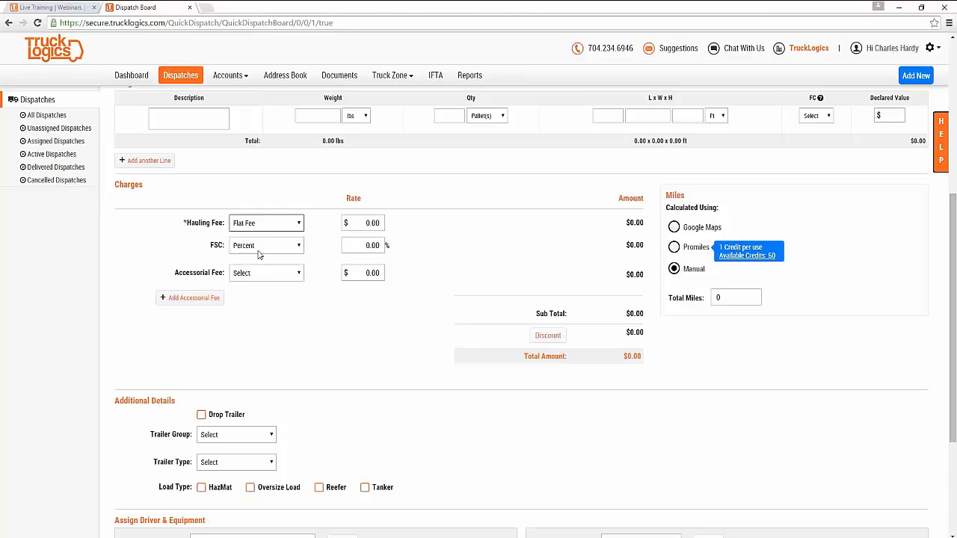
left_click(376, 223)
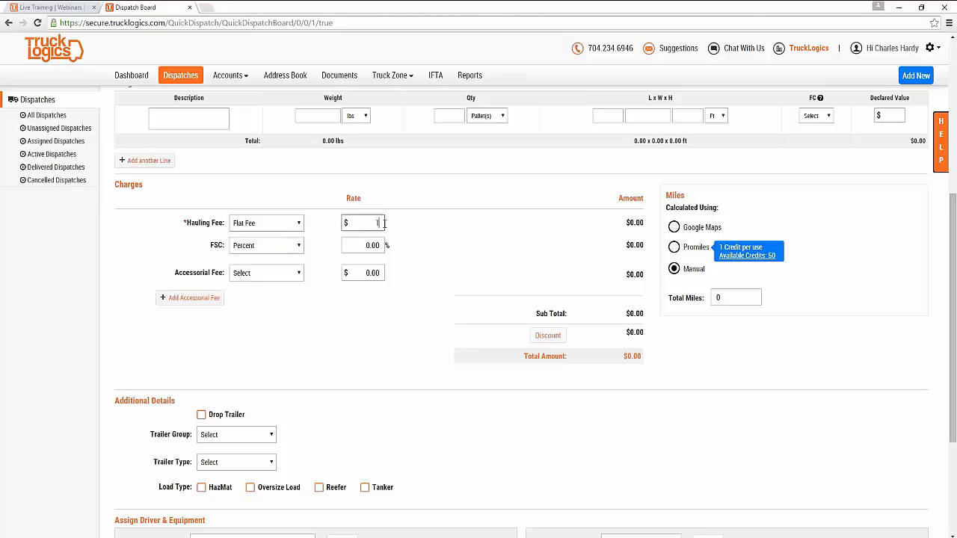
left_click(438, 208)
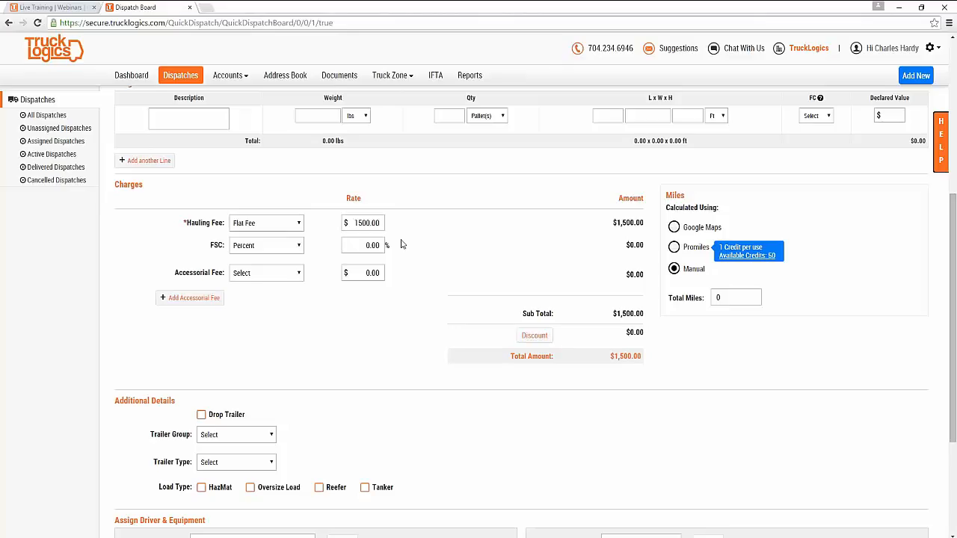
- Review the accessorial fee types, the FSC calculation methods and the discount options for the dispatch charges
left_click(282, 277)
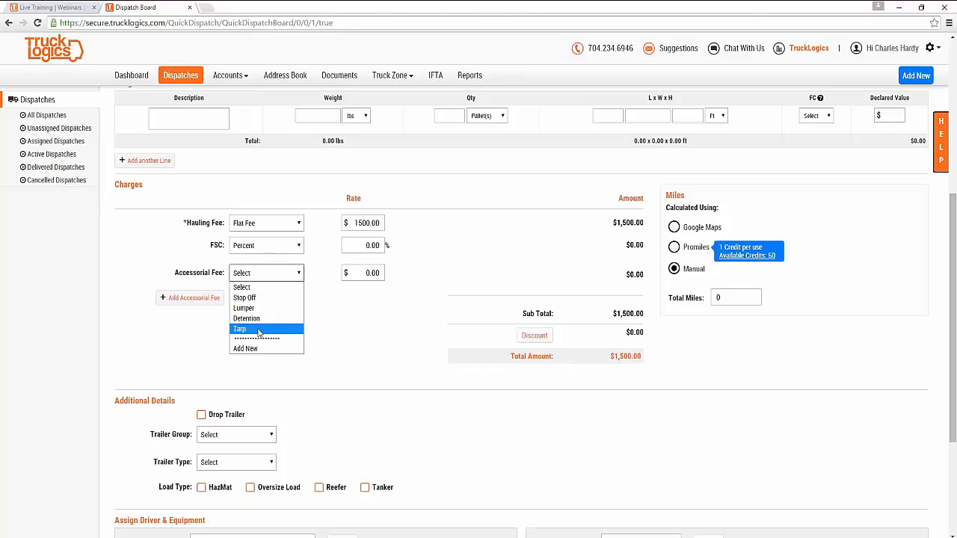
left_click(326, 321)
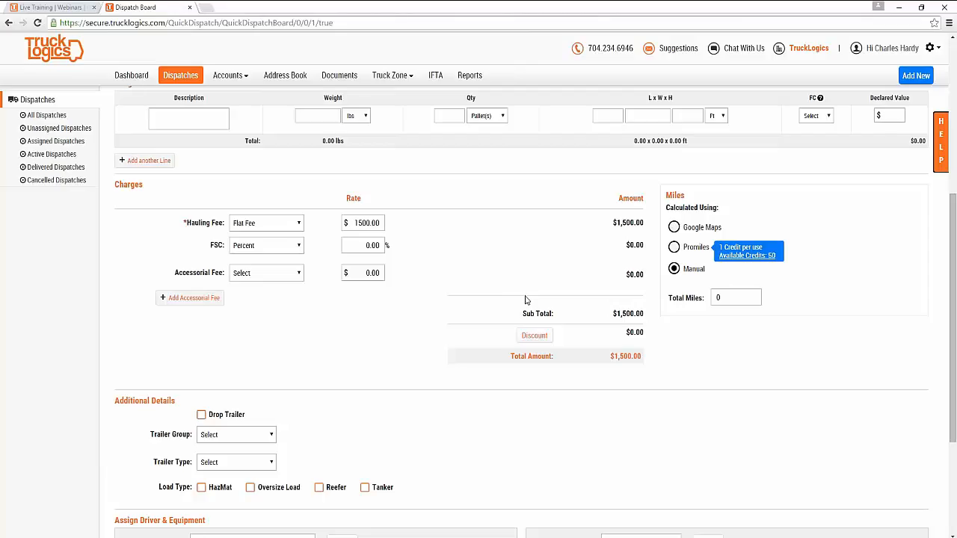
left_click(284, 244)
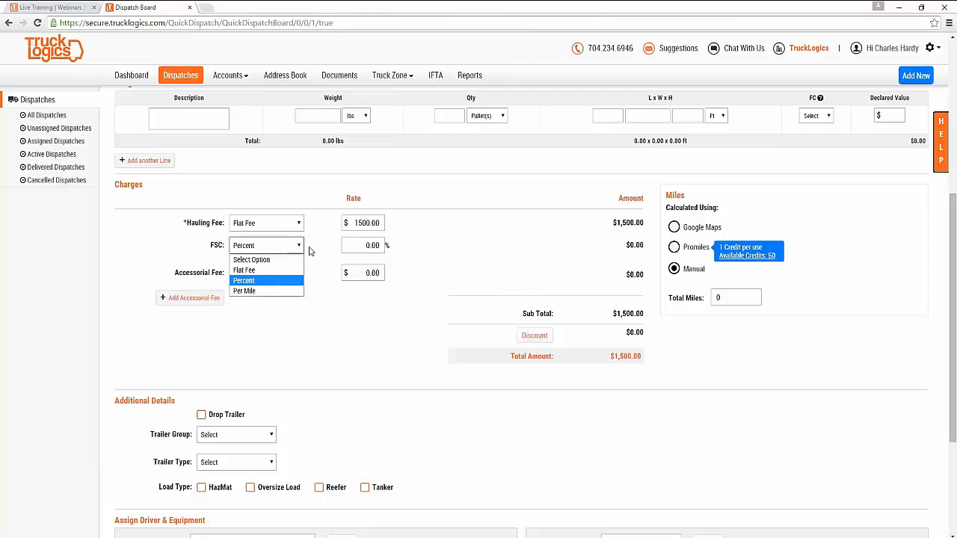
left_click(314, 251)
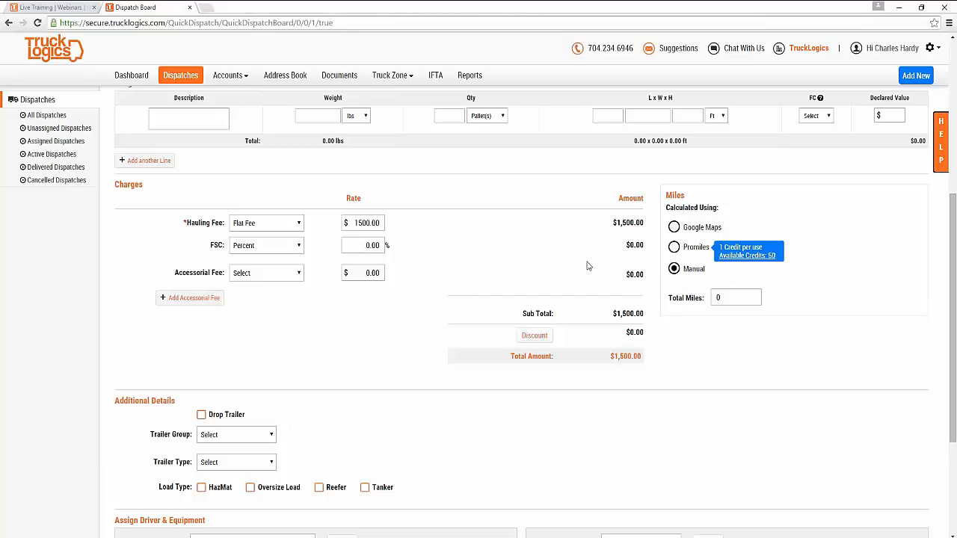
left_click(536, 335)
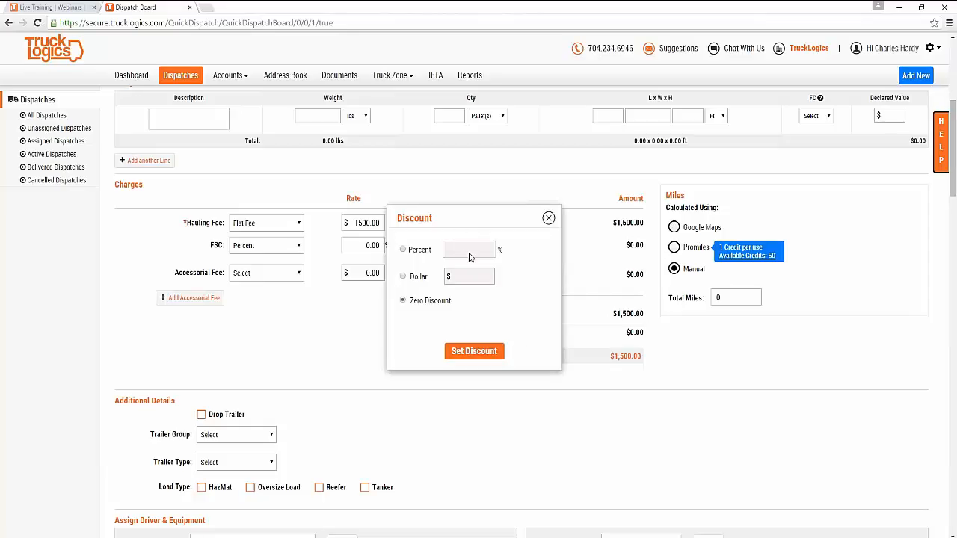
left_click(549, 219)
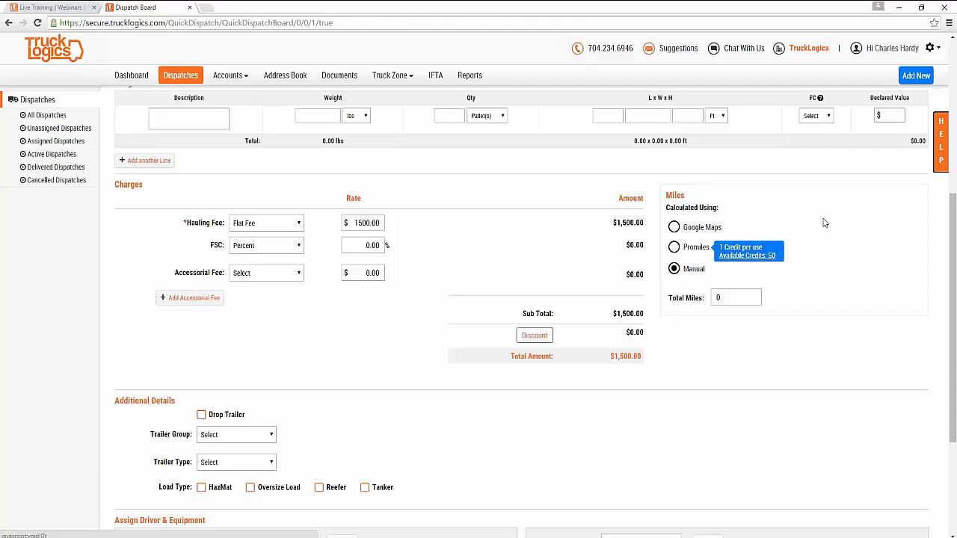
- Calculate the trip miles using Promiles with the Practical routing method
left_click(674, 247)
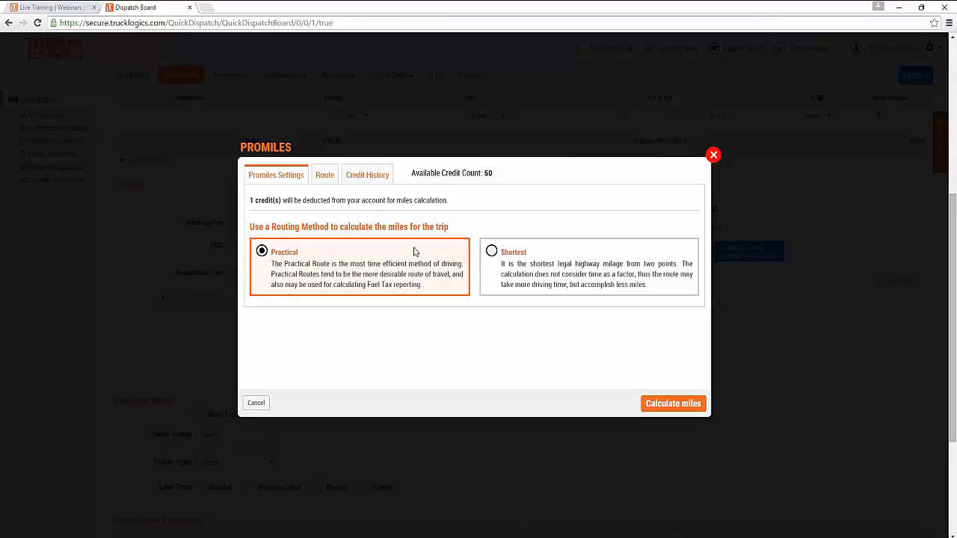
left_click(679, 406)
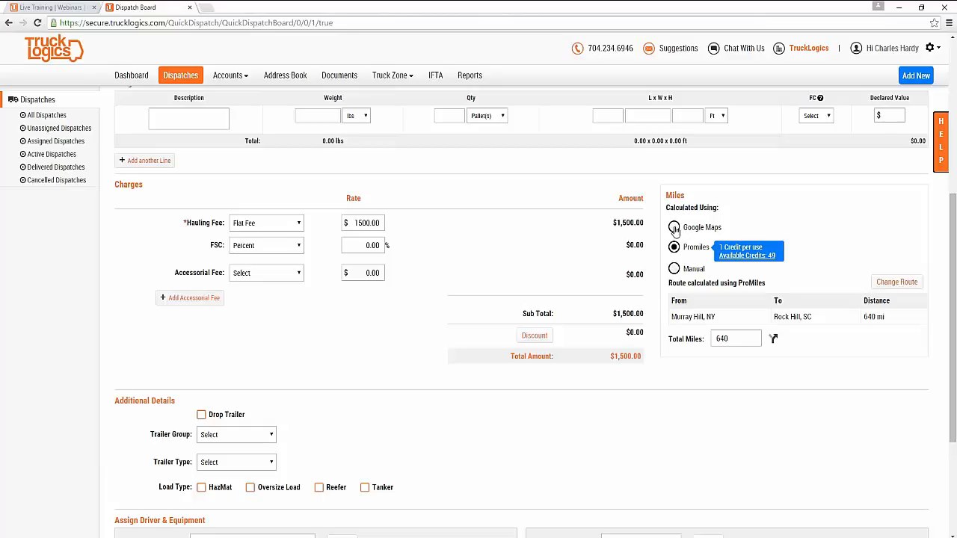
- Assign the existing driver as Driver 1 on the dispatch
scroll(370, 302, "down", 2)
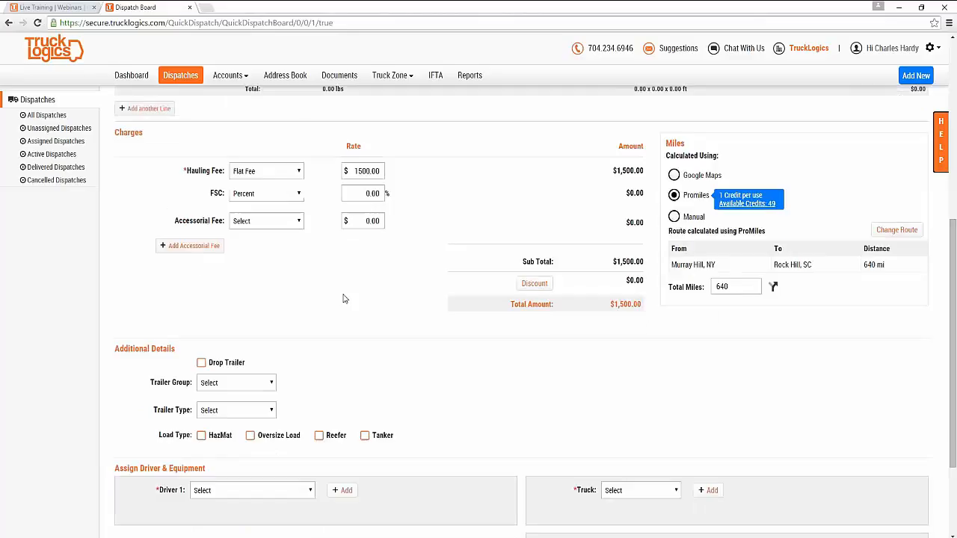
scroll(344, 300, "down", 2)
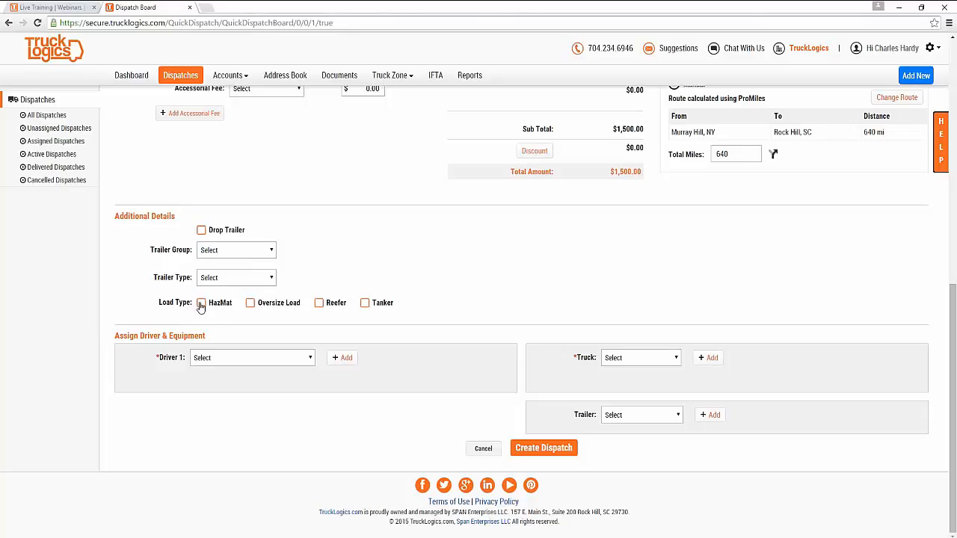
left_click(299, 362)
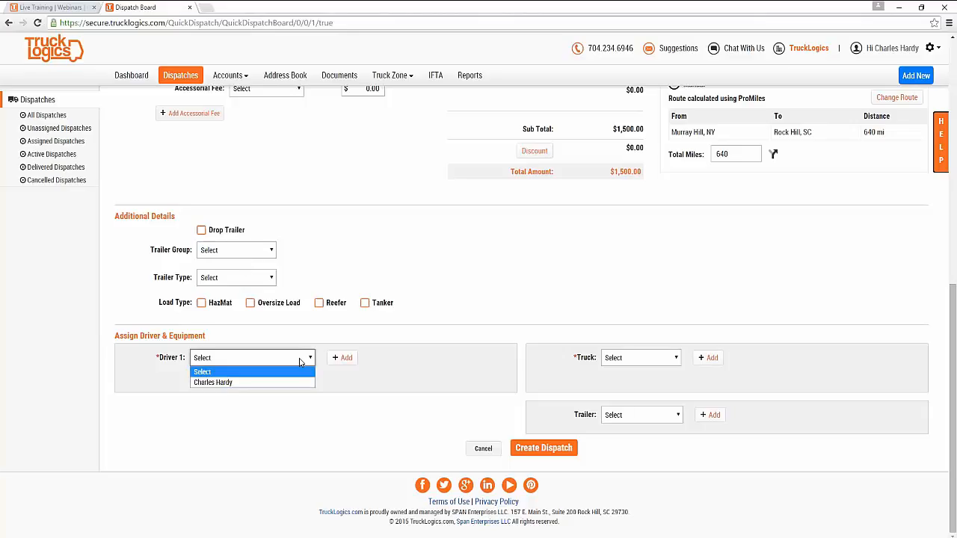
left_click(219, 383)
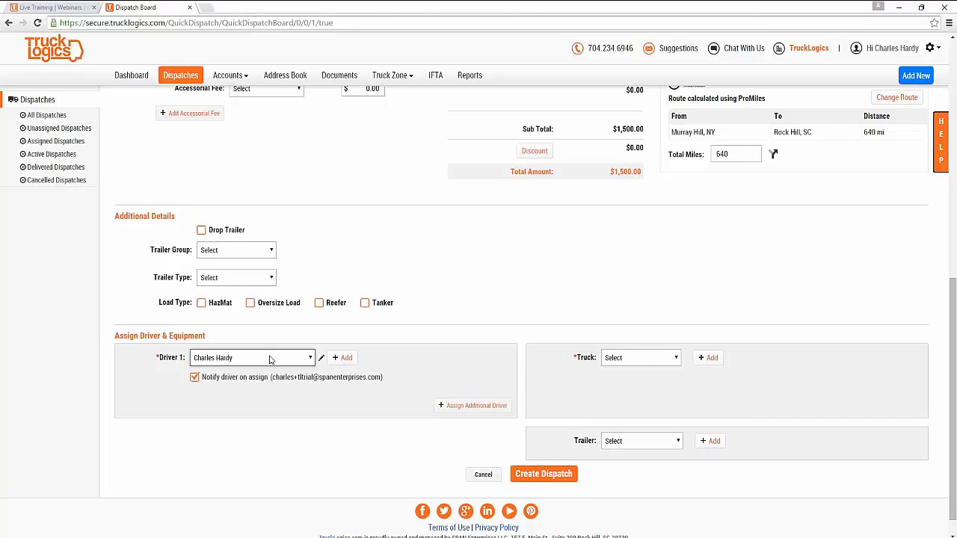
- Look at the quick form for a new driver, and try adding a second driver to the dispatch
left_click(347, 360)
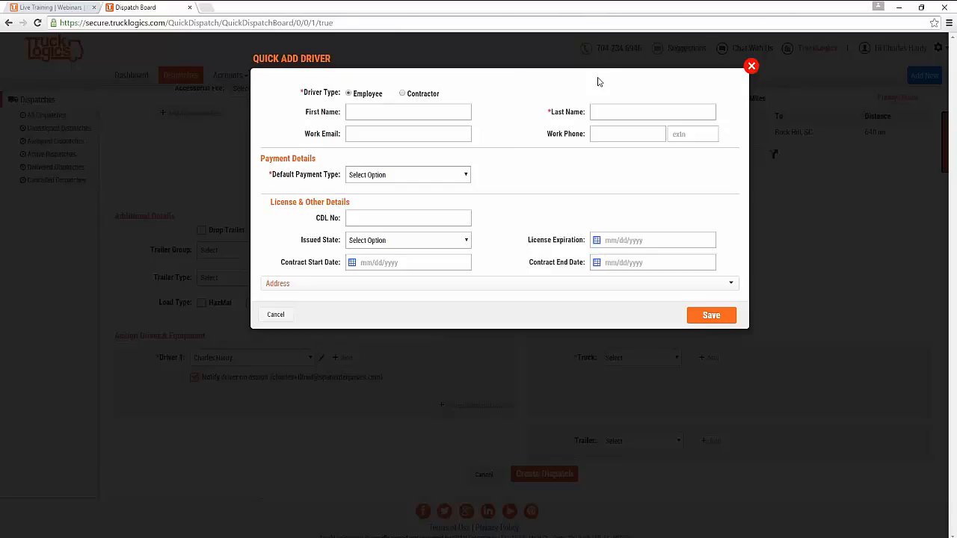
left_click(753, 67)
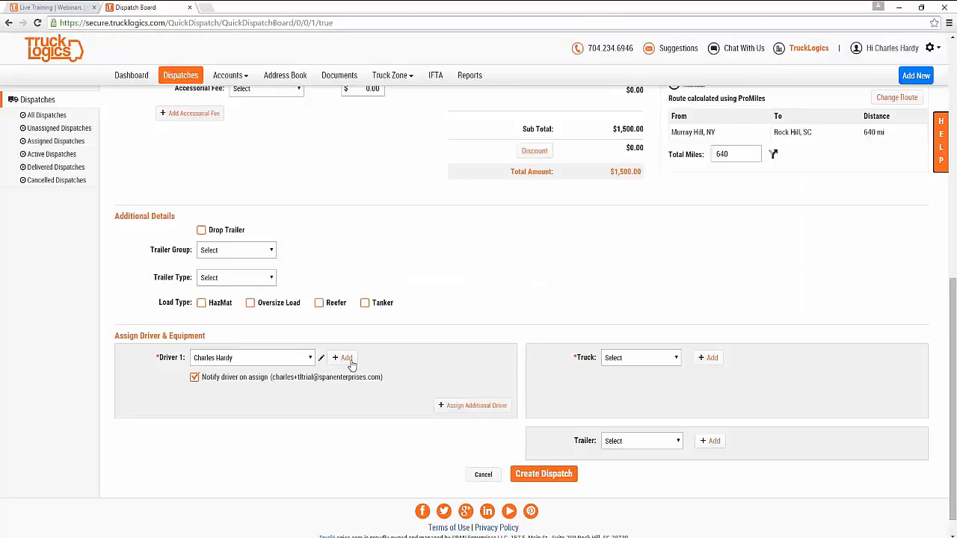
left_click(460, 407)
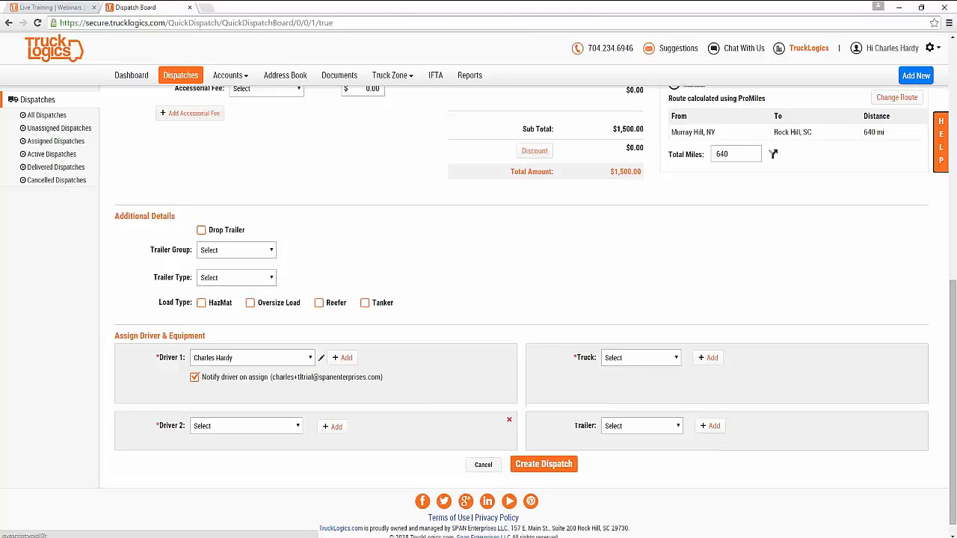
left_click(511, 424)
- Assign truck 101 and trailer 102 to the load, and create the dispatch
left_click(647, 358)
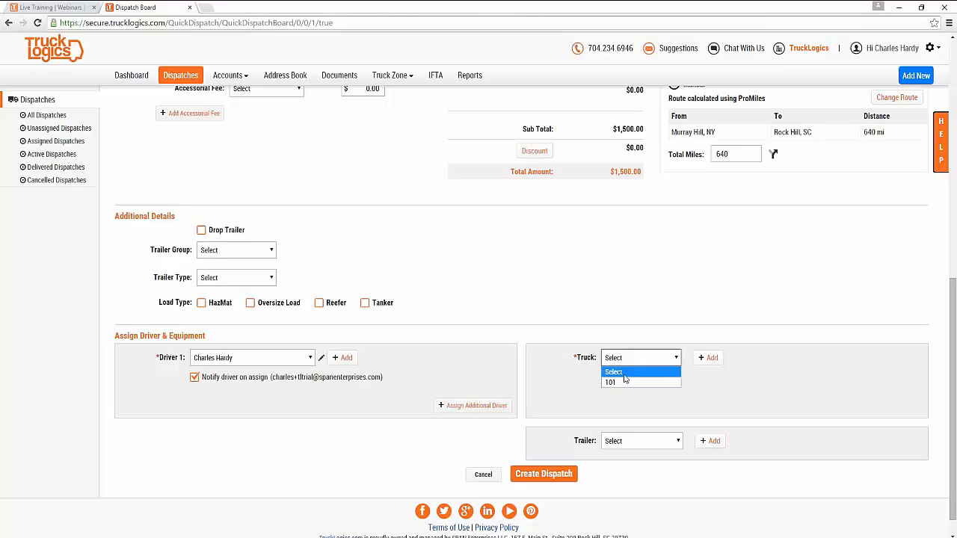
left_click(620, 383)
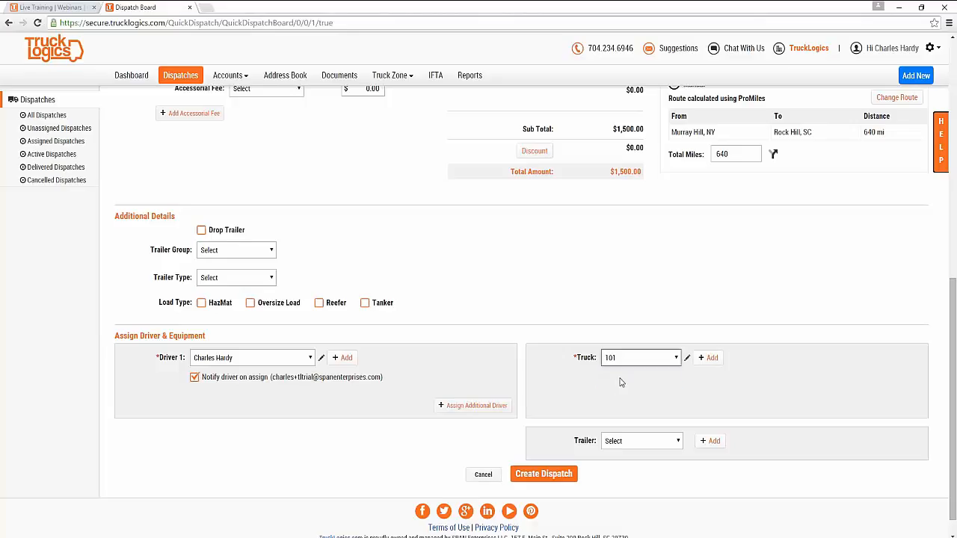
left_click(659, 443)
left_click(635, 457)
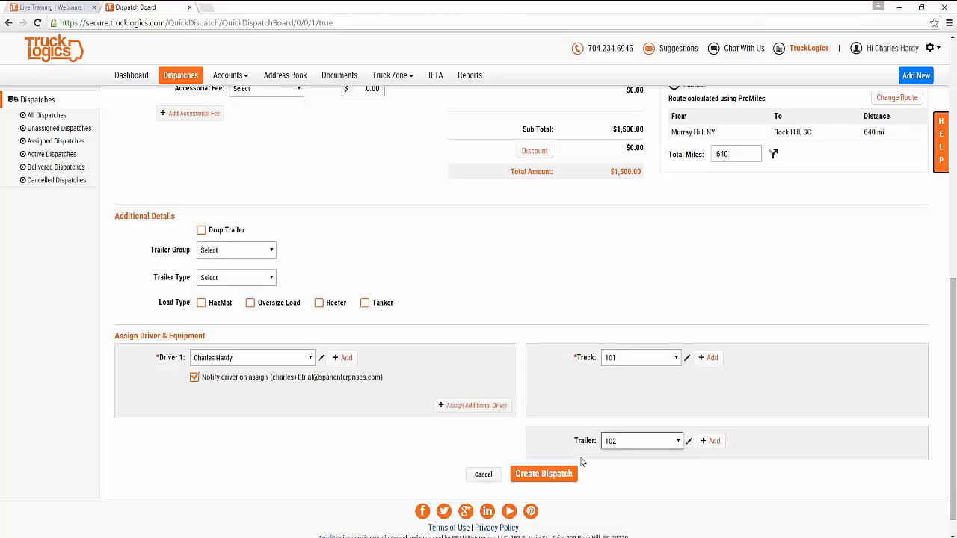
left_click(543, 475)
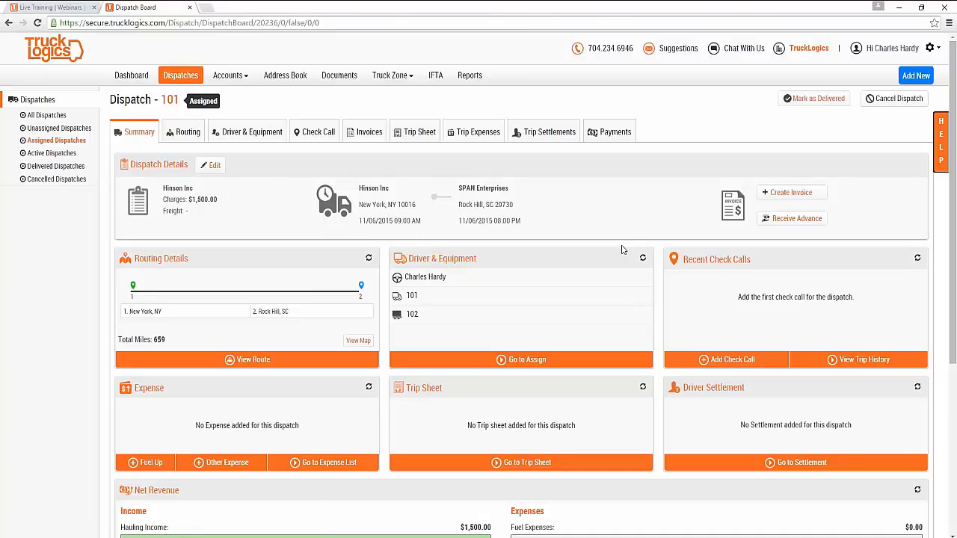
- Review the new dispatch's routing and route map, and its driver and equipment assignment
left_click(187, 130)
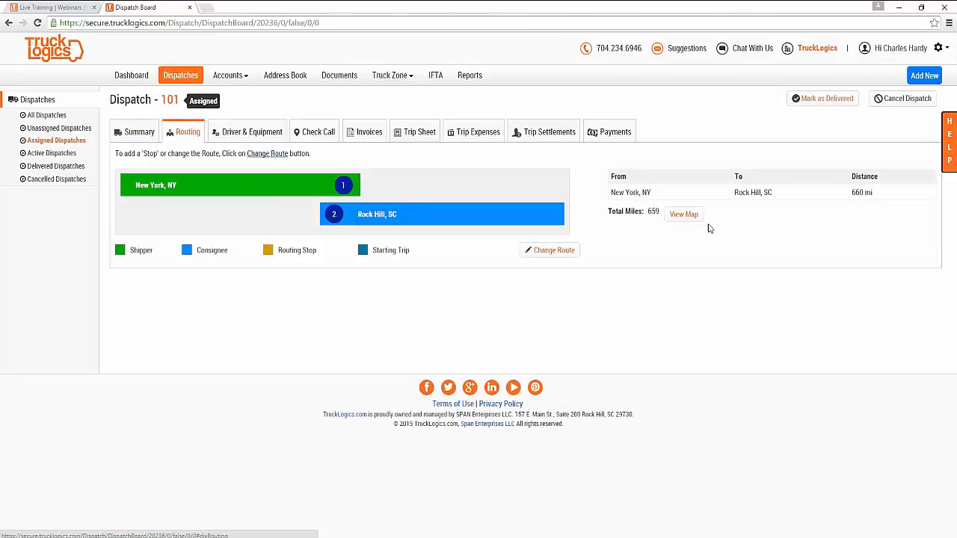
left_click(685, 214)
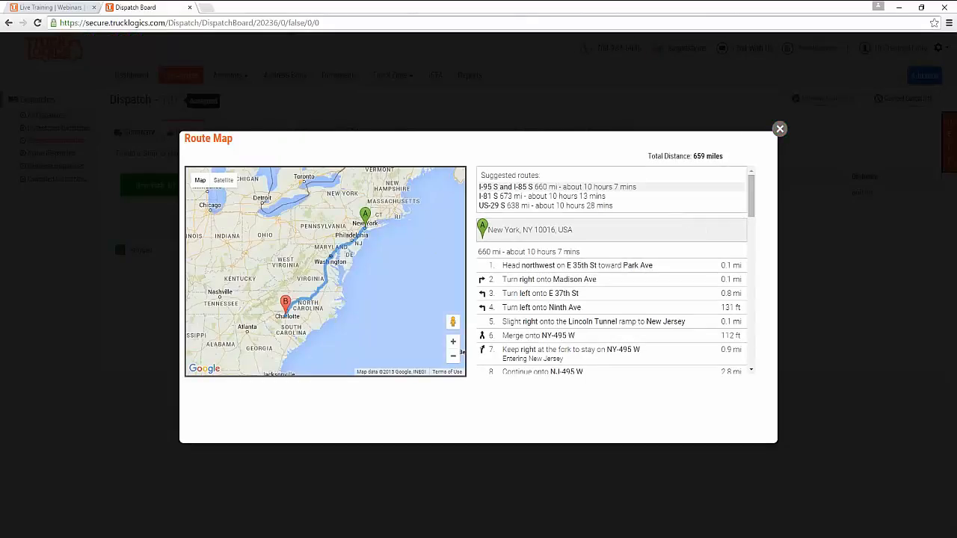
left_click(779, 129)
left_click(255, 138)
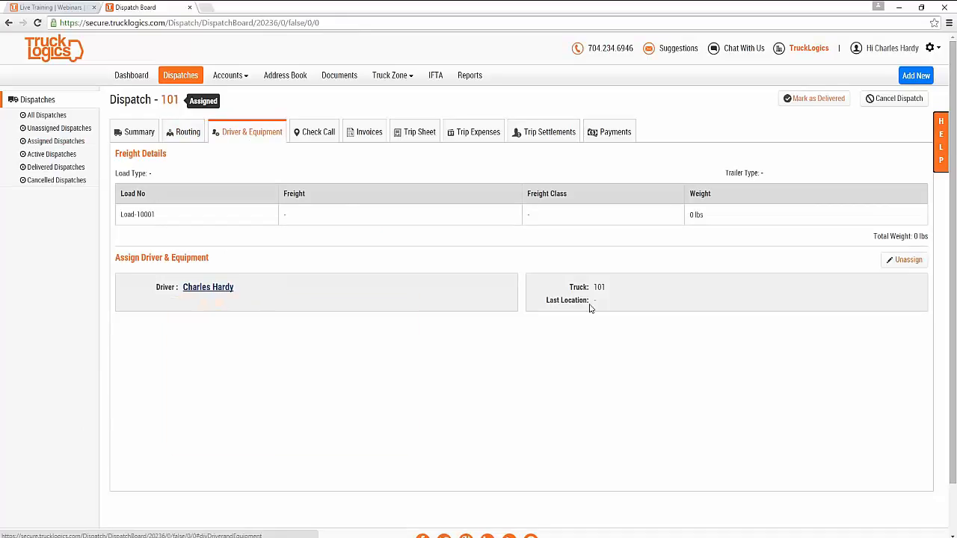
- Examine the dispatch's check call form and the activity types available for a driver update
left_click(313, 133)
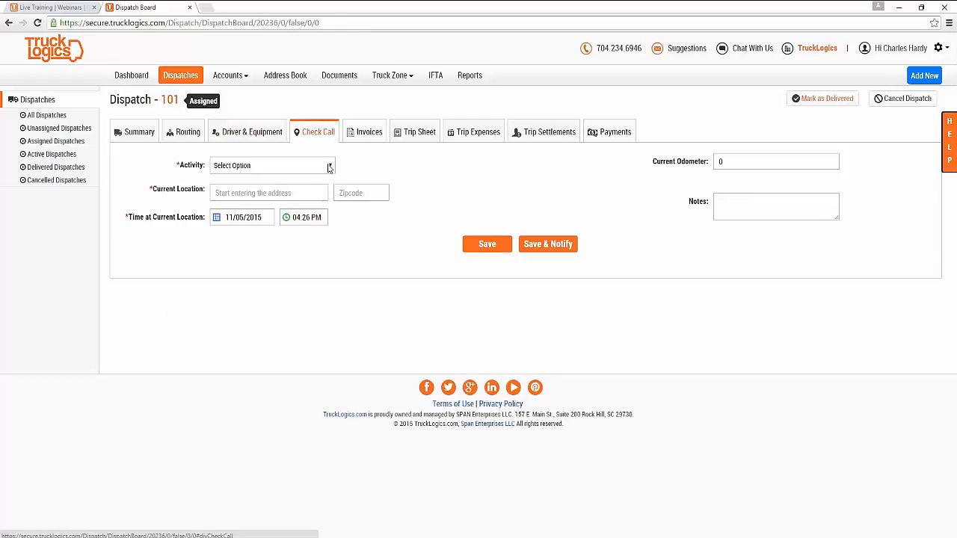
left_click(329, 168)
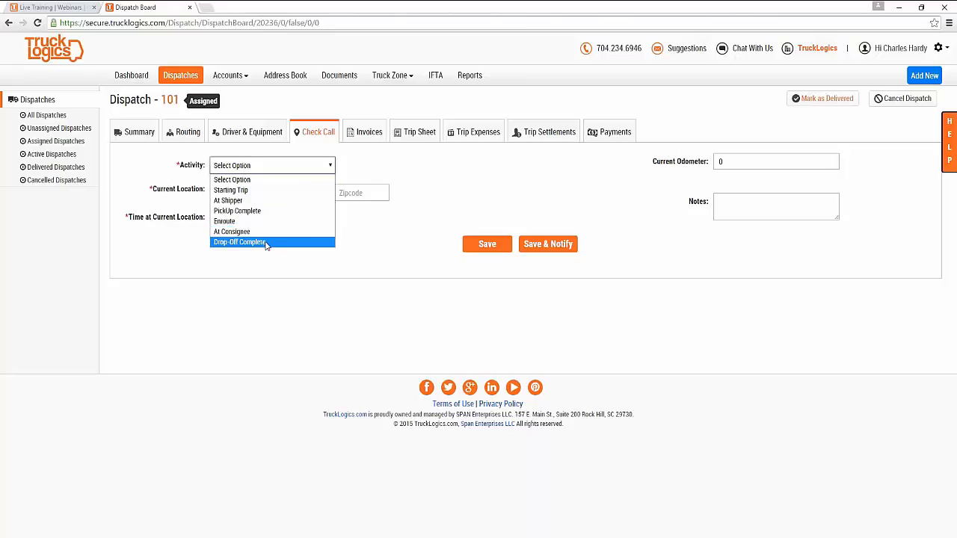
left_click(320, 131)
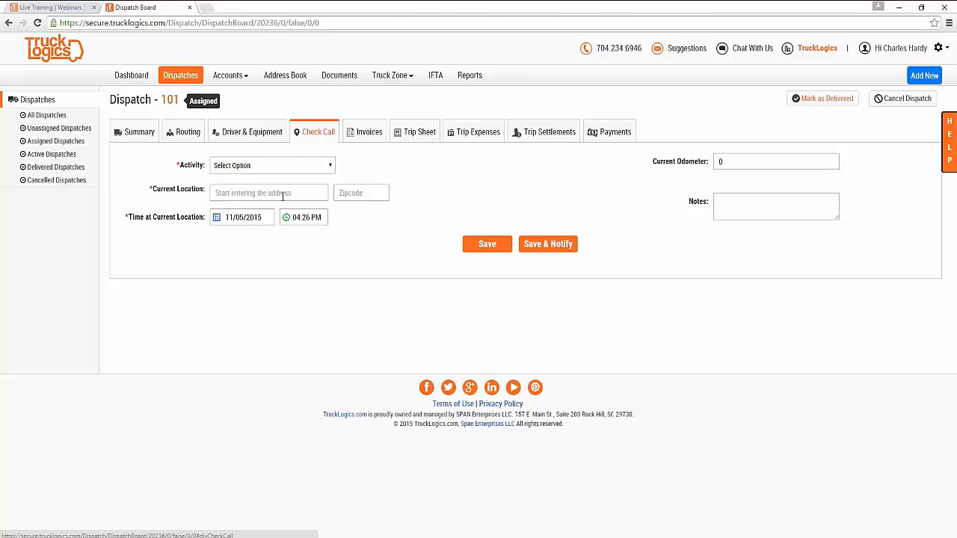
- Examine the auto-filled invoice form for the dispatch, from billing terms to freight details and charges
left_click(368, 131)
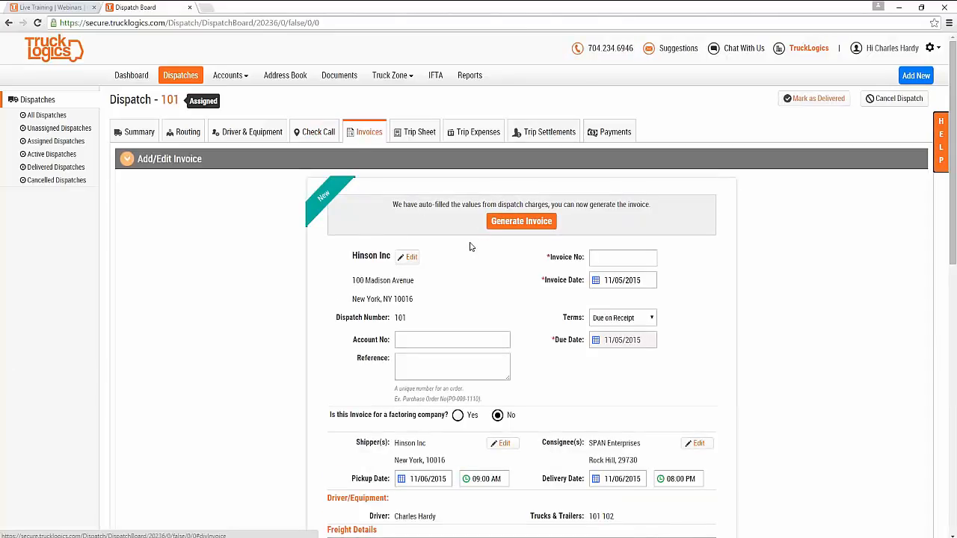
scroll(468, 251, "down", 1)
scroll(467, 251, "down", 2)
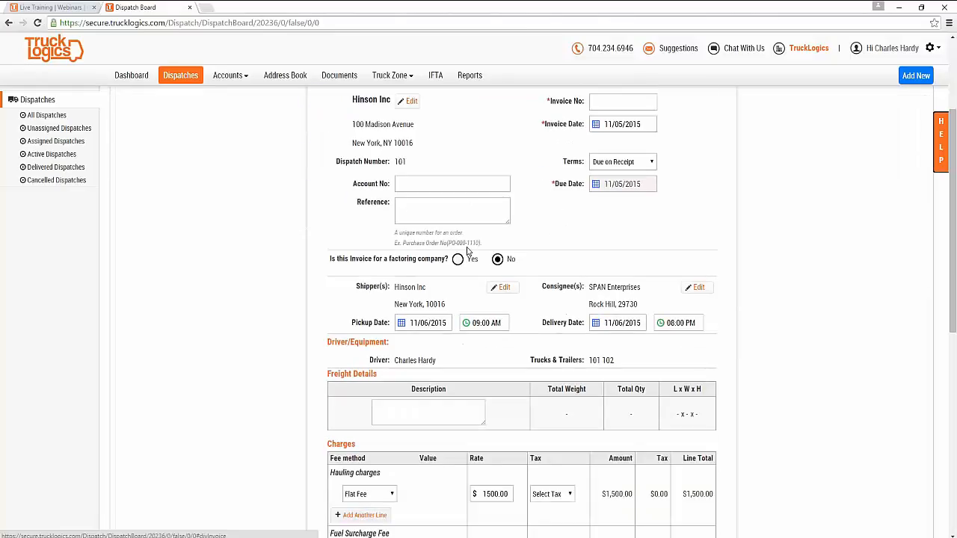
scroll(468, 251, "down", 6)
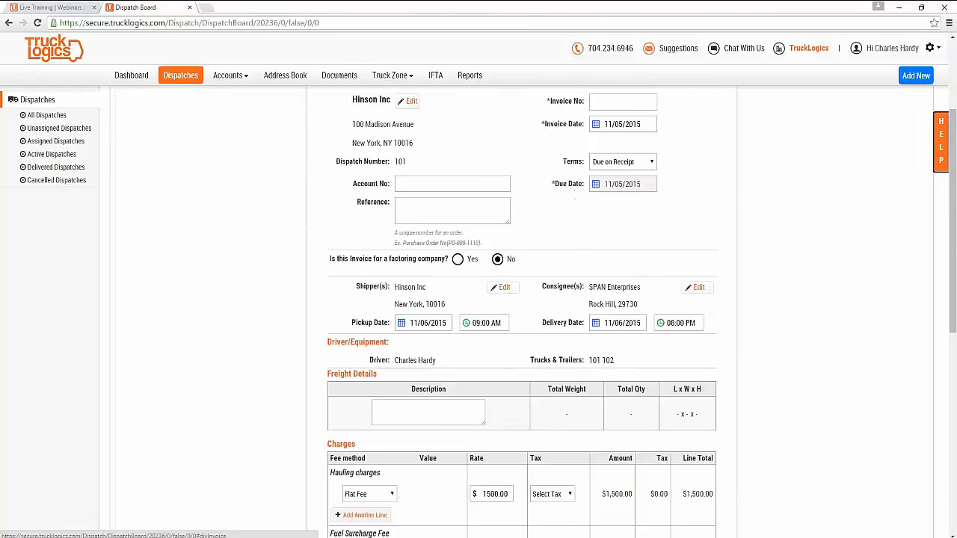
- Review the dispatch's summary, from its routing and driver details to the net revenue breakdown
scroll(478, 299, "up", 3)
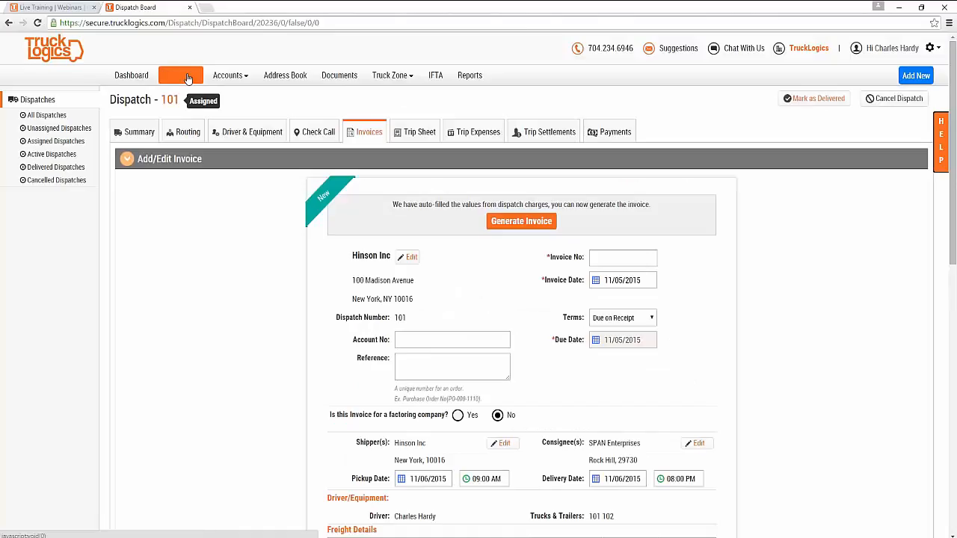
left_click(136, 132)
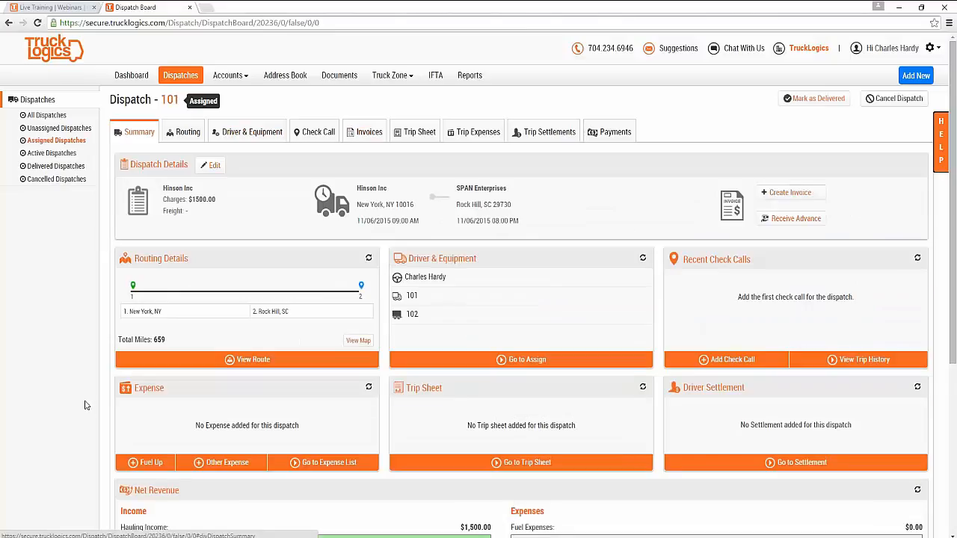
scroll(80, 367, "down", 5)
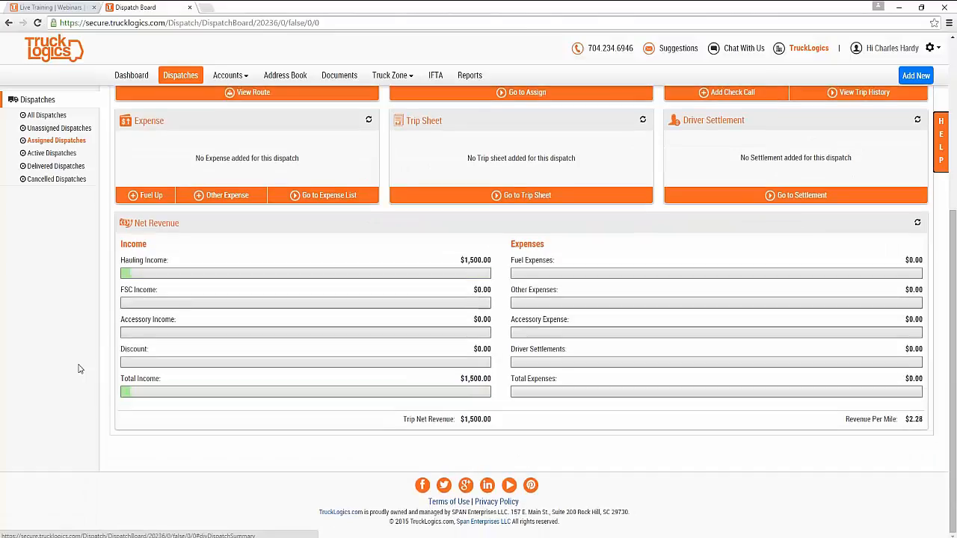
scroll(80, 369, "up", 5)
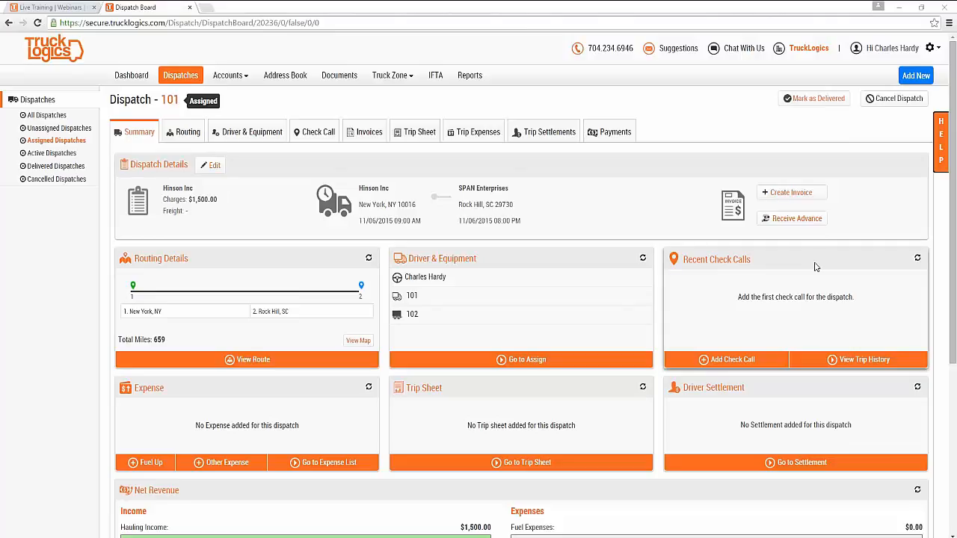
- Look over the accounting options, the address book contacts, the document folders and the Truck Zone equipment list
left_click(222, 81)
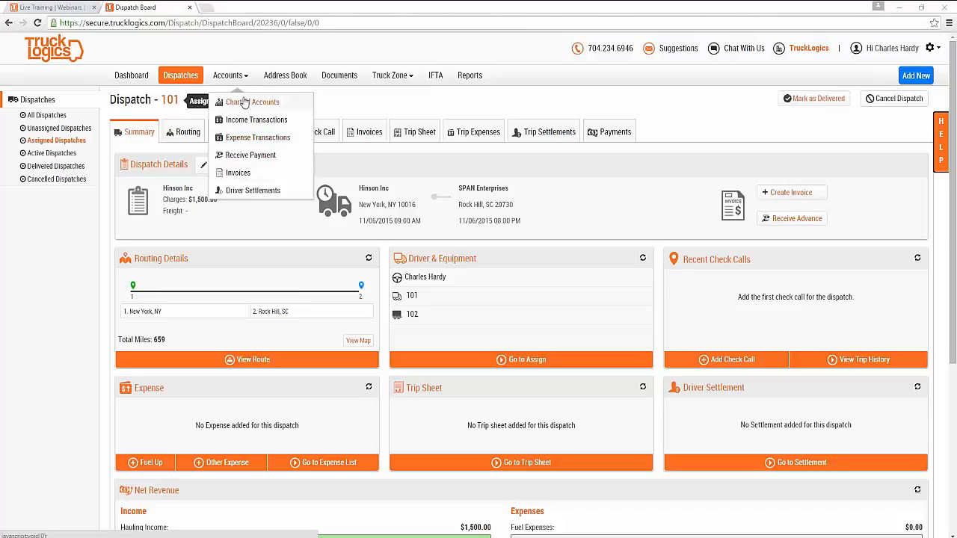
left_click(295, 79)
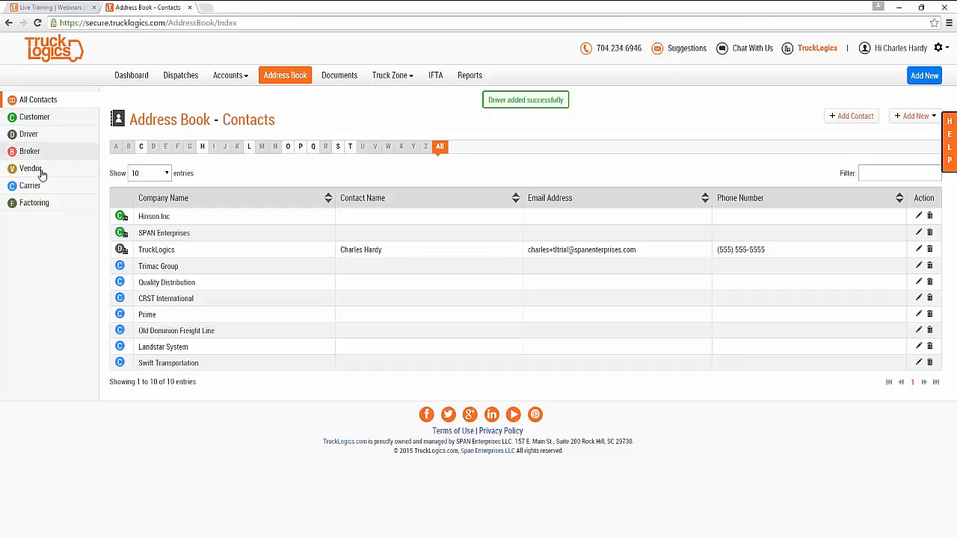
left_click(343, 77)
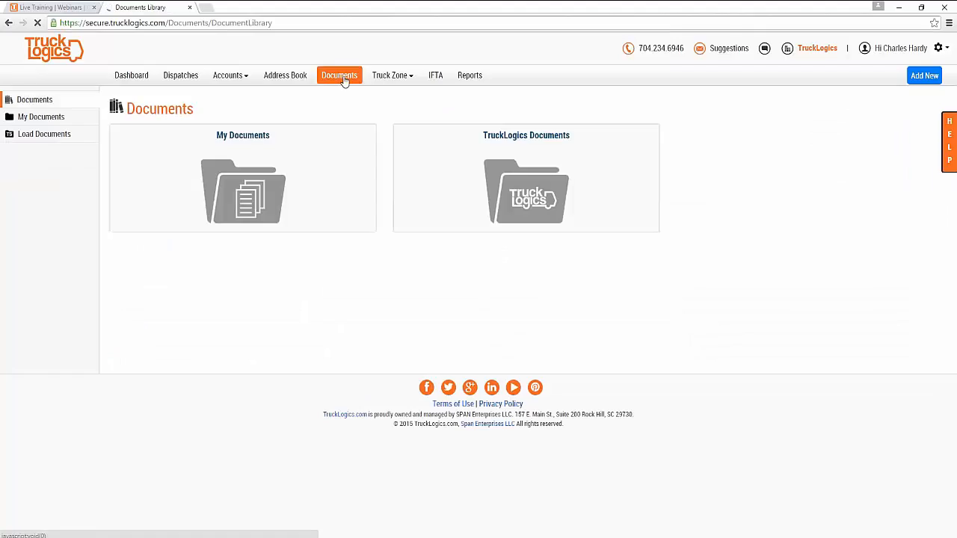
left_click(395, 77)
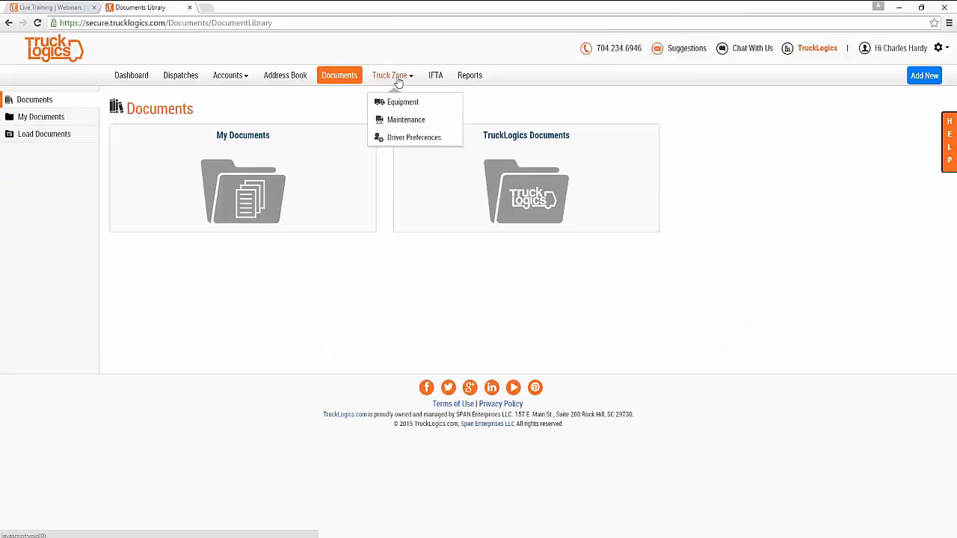
left_click(394, 75)
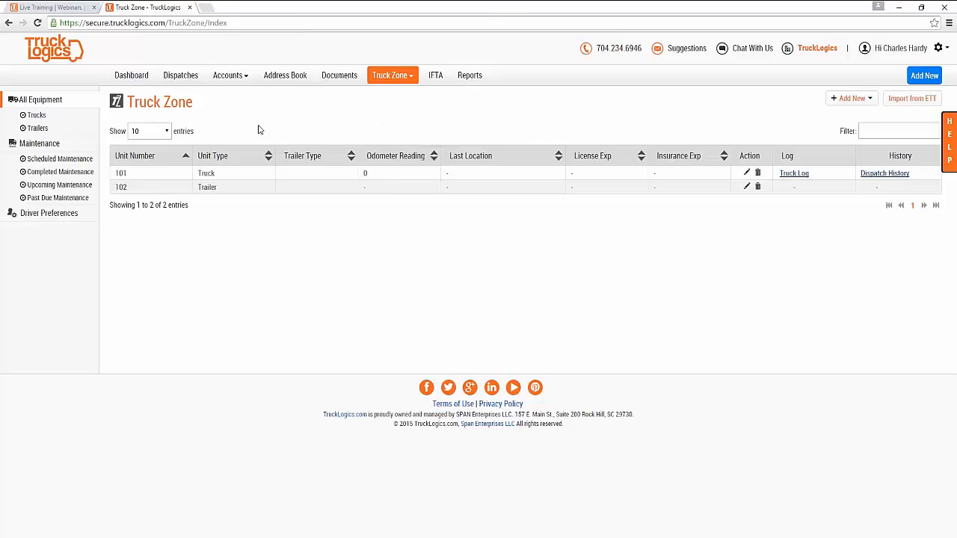
- Examine the IFTA subscription offer without subscribing, and look over the available reports
left_click(435, 77)
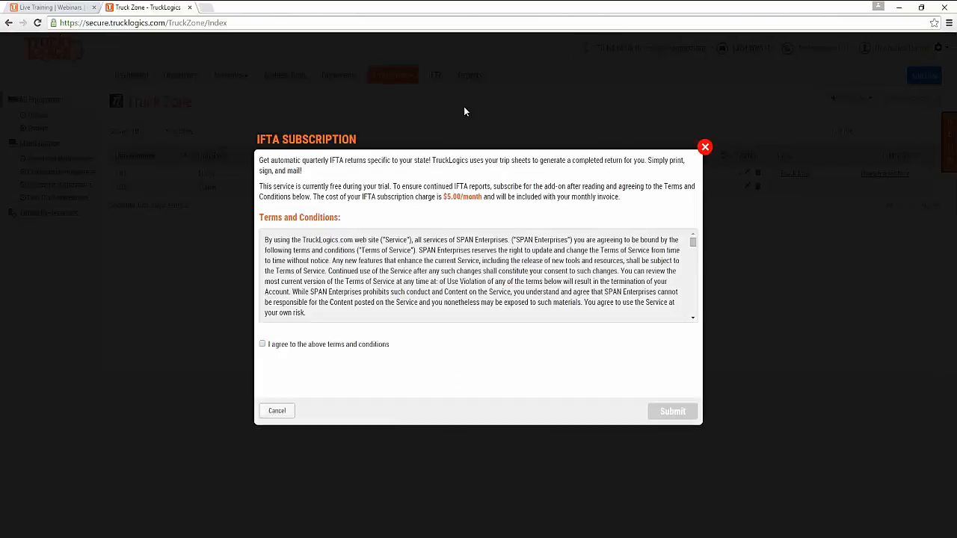
left_click(704, 148)
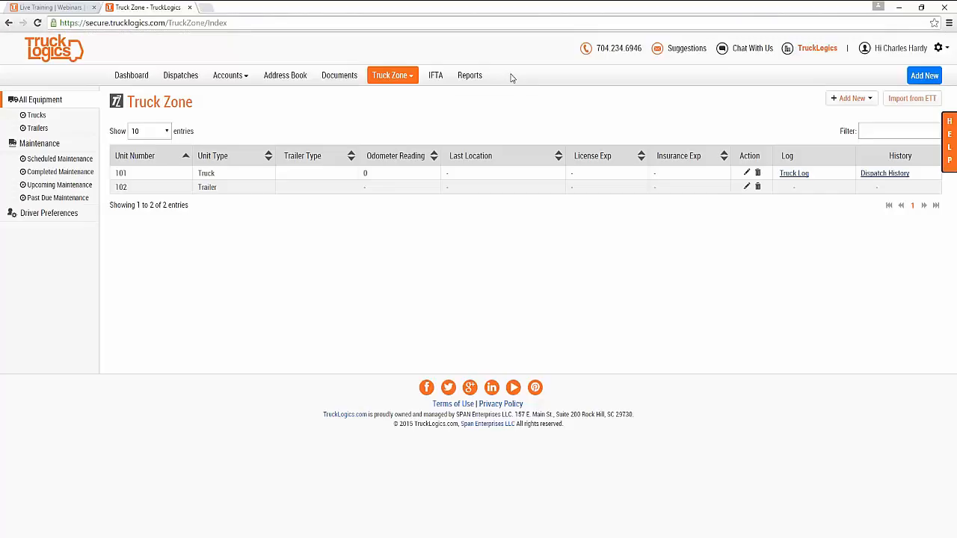
left_click(469, 77)
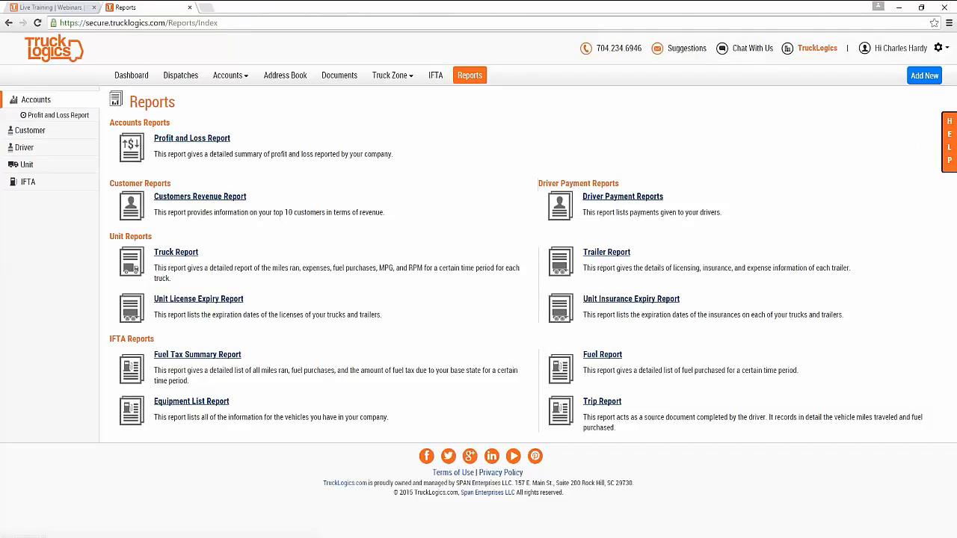
- Check the dashboard and the list of all dispatches, and examine the account settings from business details to general options
left_click(131, 76)
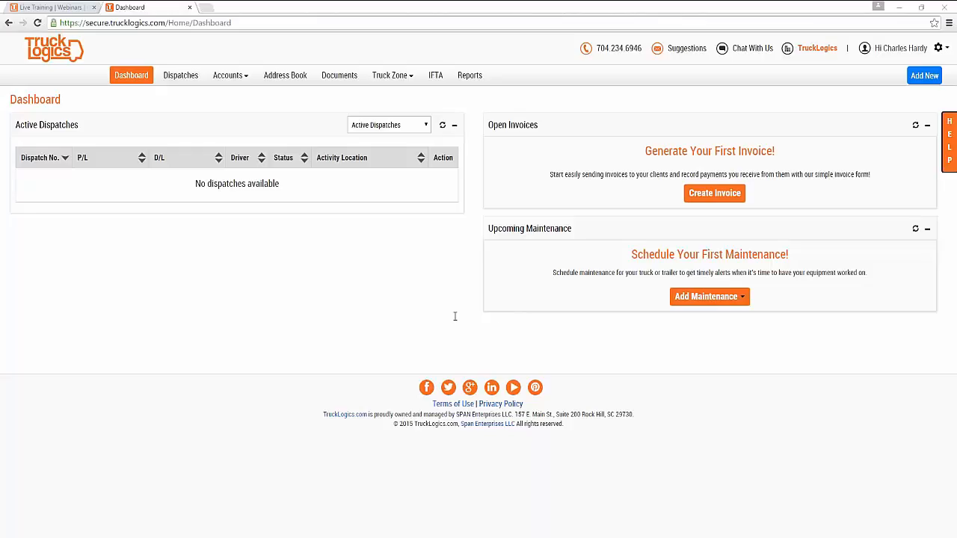
left_click(187, 82)
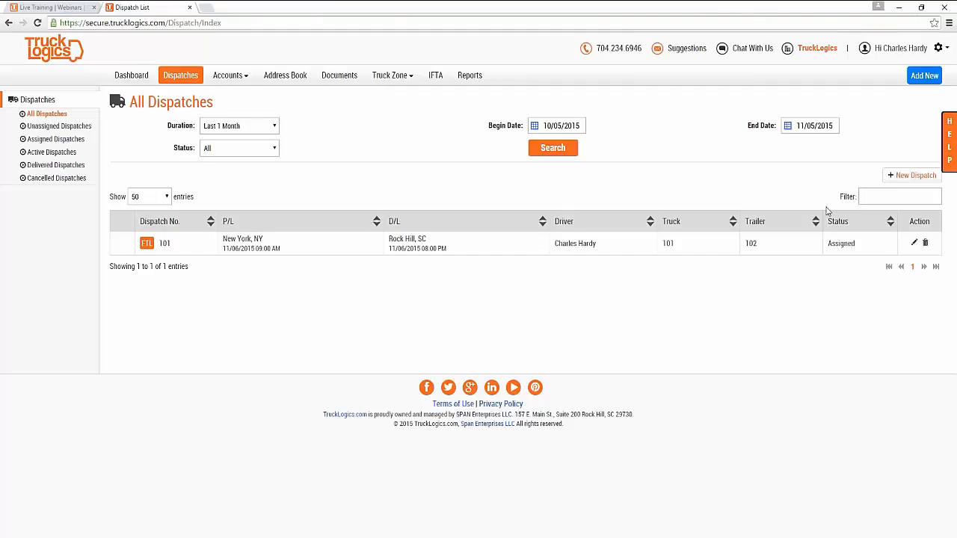
left_click(898, 47)
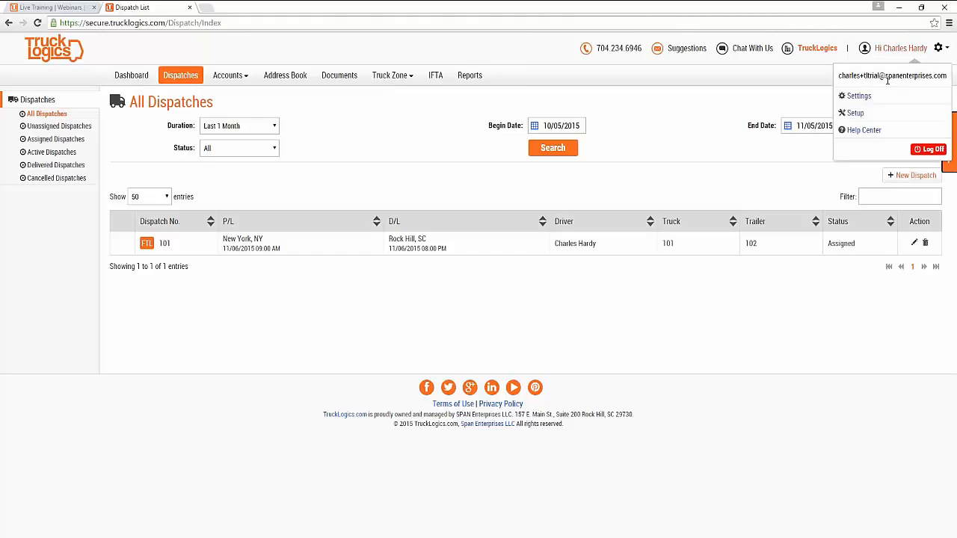
left_click(859, 96)
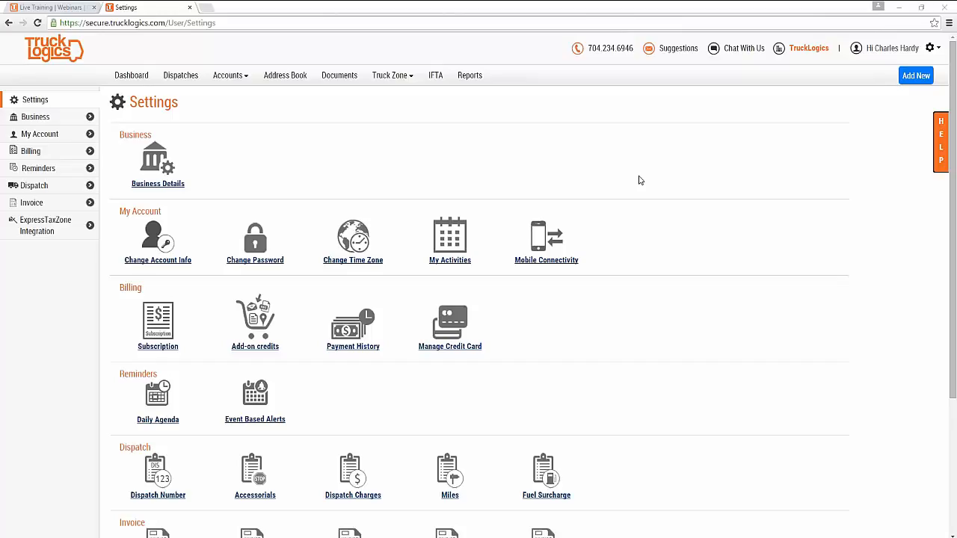
scroll(659, 322, "down", 3)
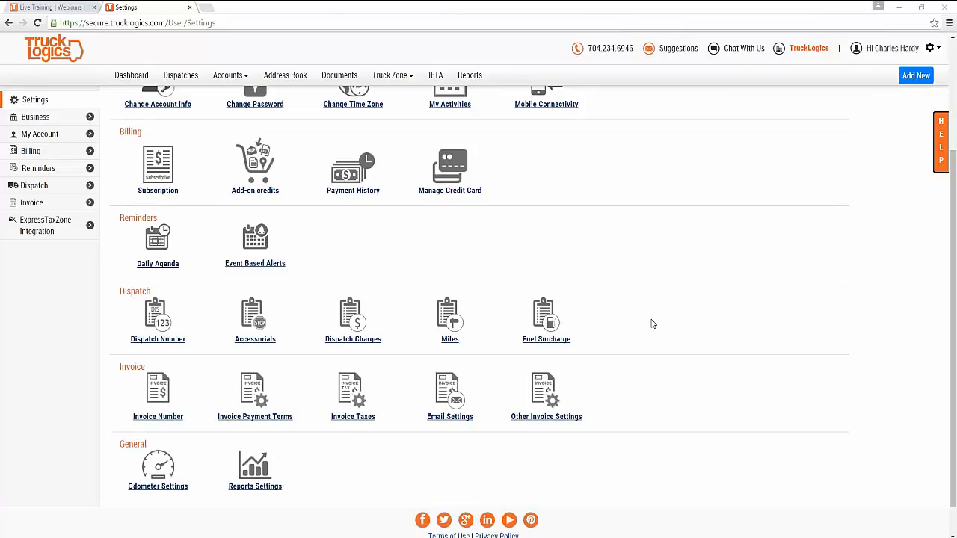
scroll(651, 323, "up", 3)
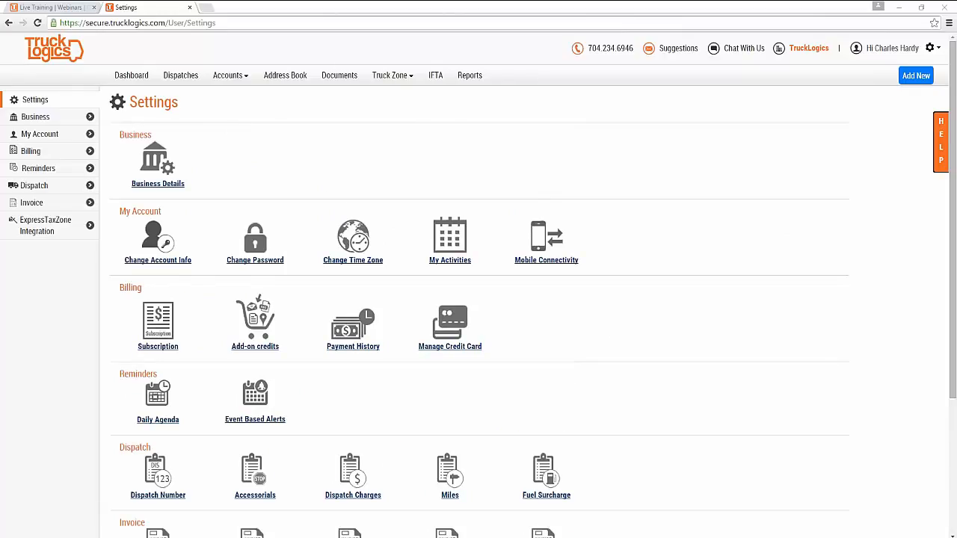
left_click(131, 74)
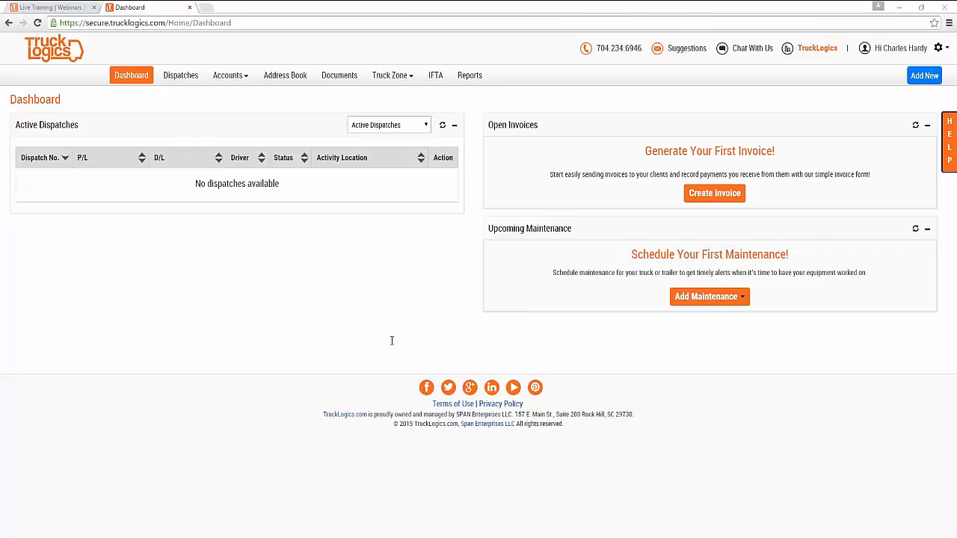
- Switch to the TruckLogics website and compare the pricing plans for fleet managers and operators, including the IFTA and LTL add-ons
left_click(75, 8)
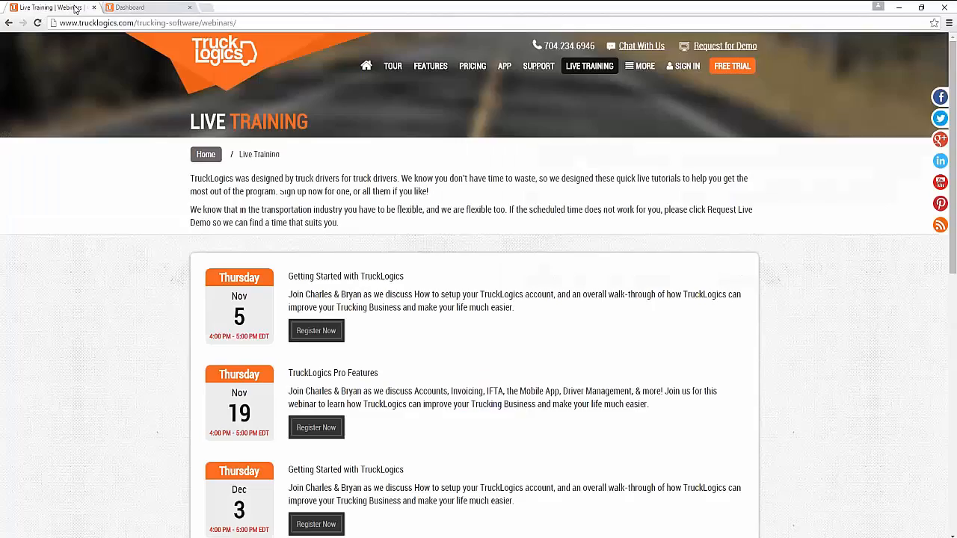
left_click(473, 66)
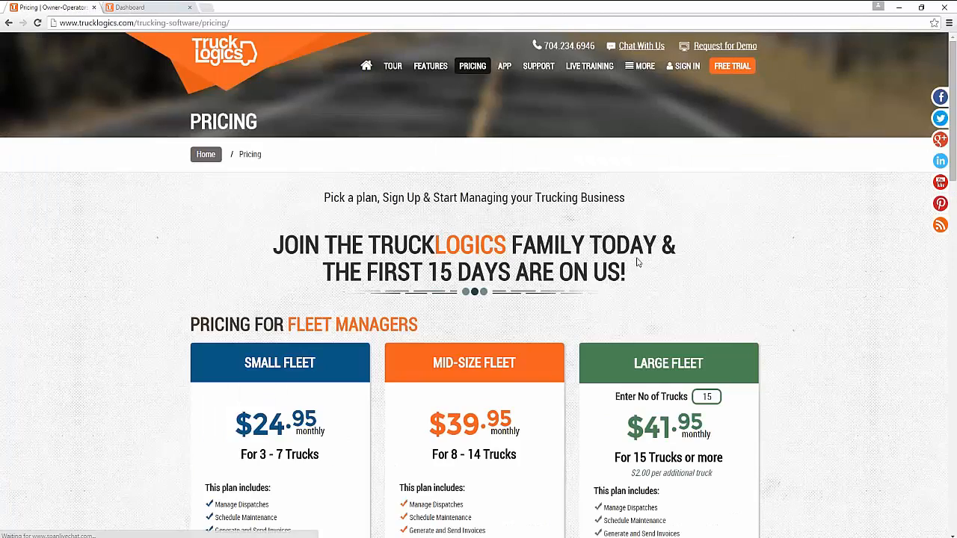
scroll(681, 287, "down", 8)
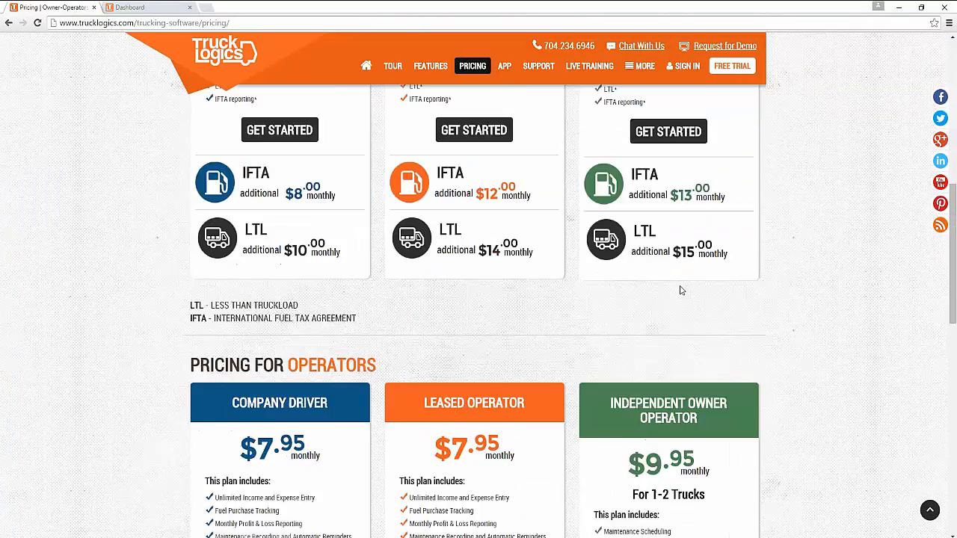
scroll(680, 292, "up", 2)
scroll(681, 293, "up", 5)
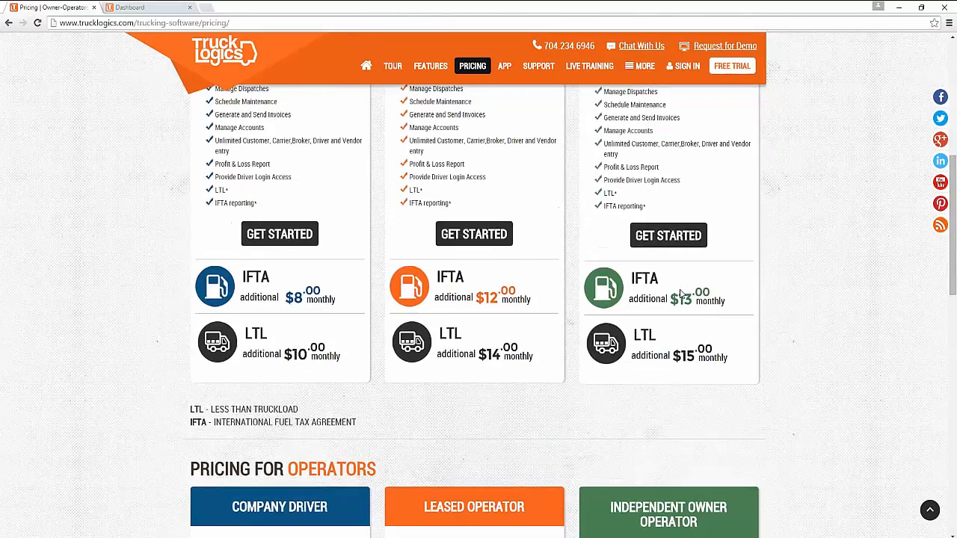
scroll(681, 294, "up", 1)
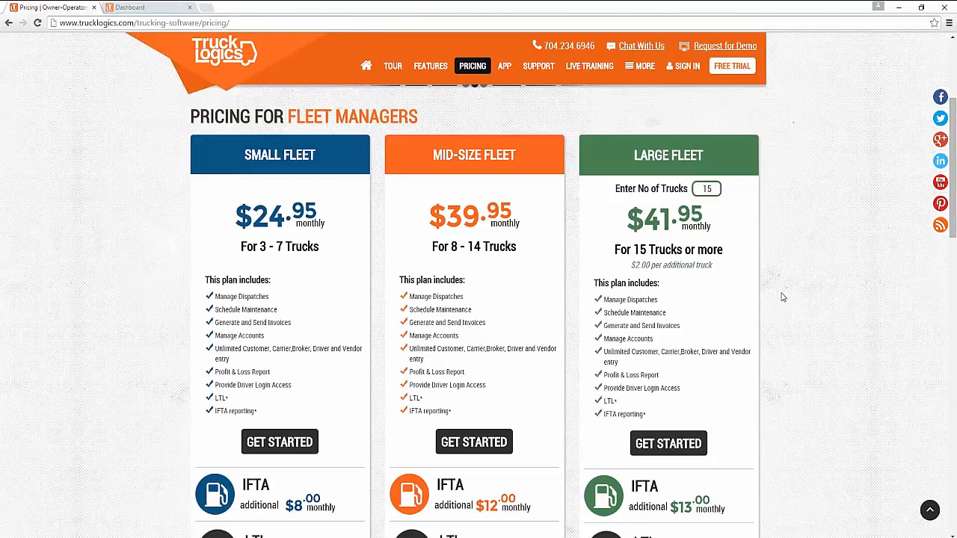
scroll(782, 297, "down", 5)
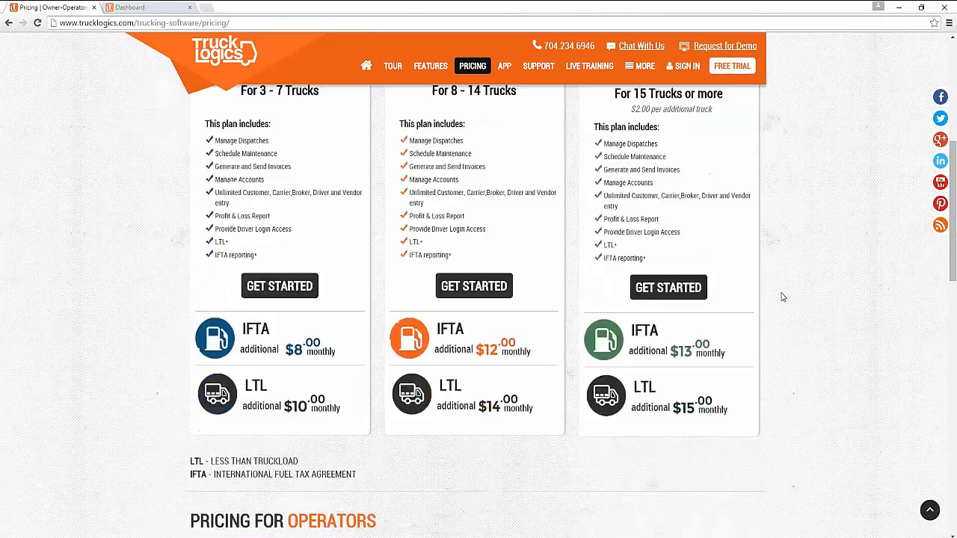
scroll(782, 297, "down", 3)
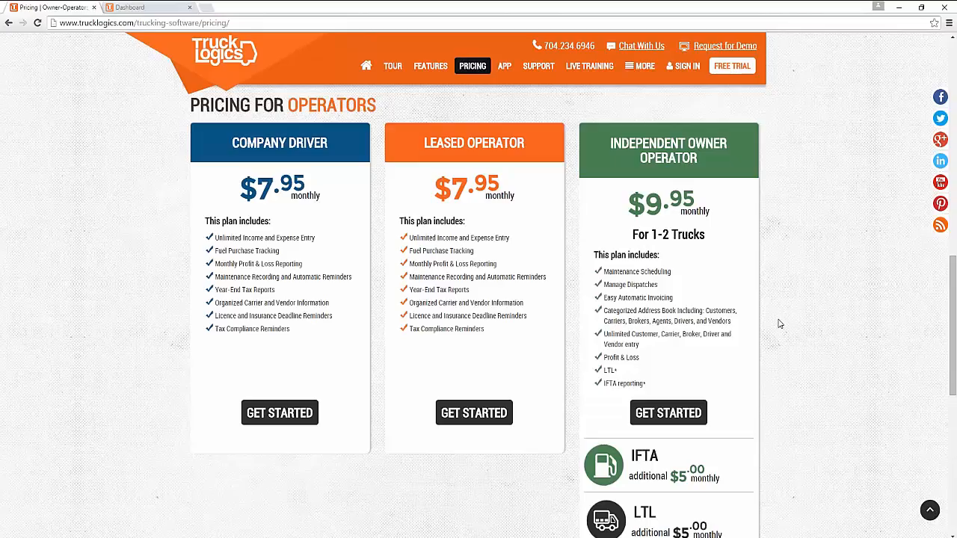
scroll(780, 323, "up", 8)
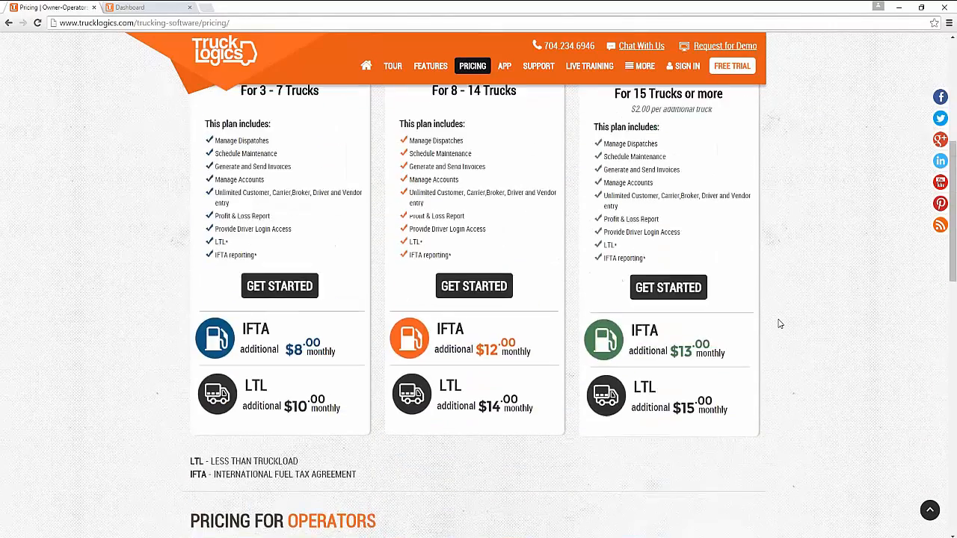
scroll(780, 323, "up", 1)
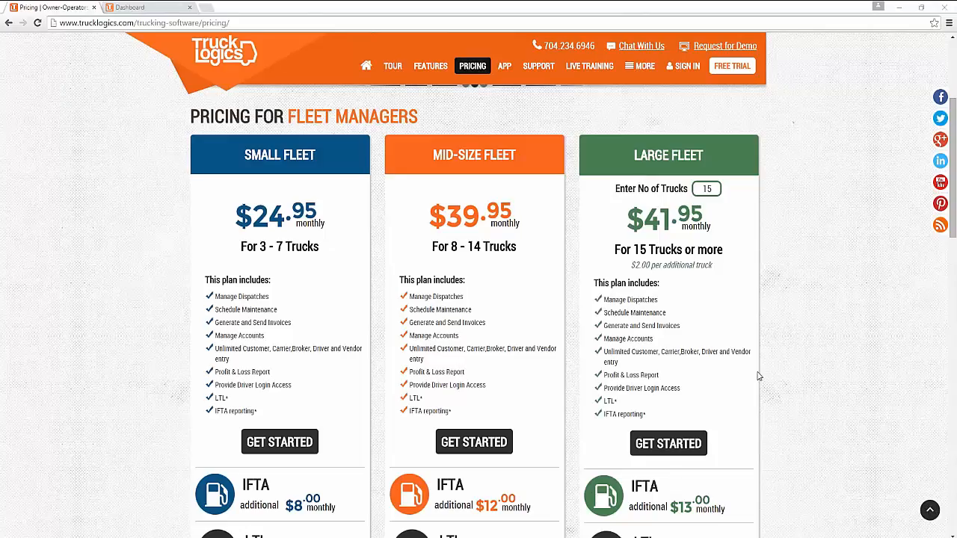
scroll(774, 359, "down", 6)
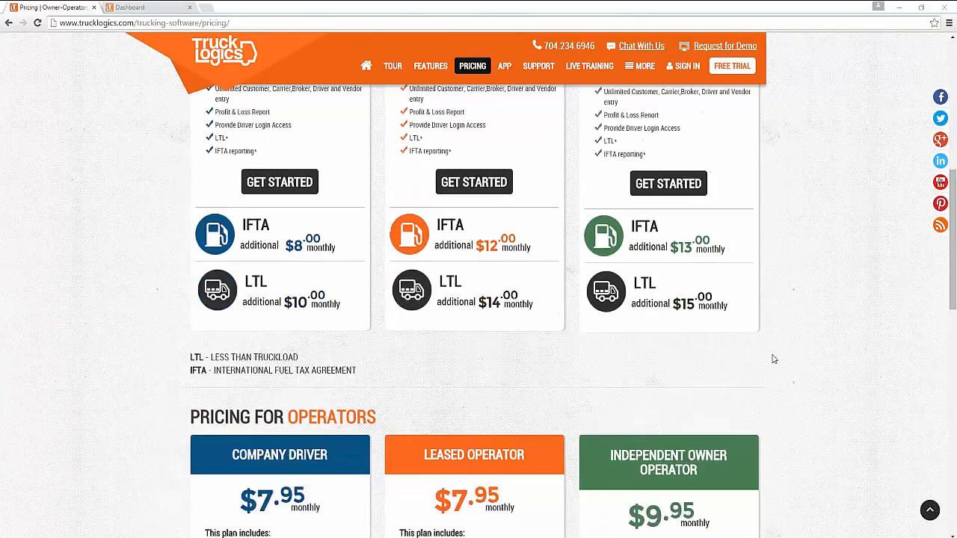
scroll(774, 359, "down", 1)
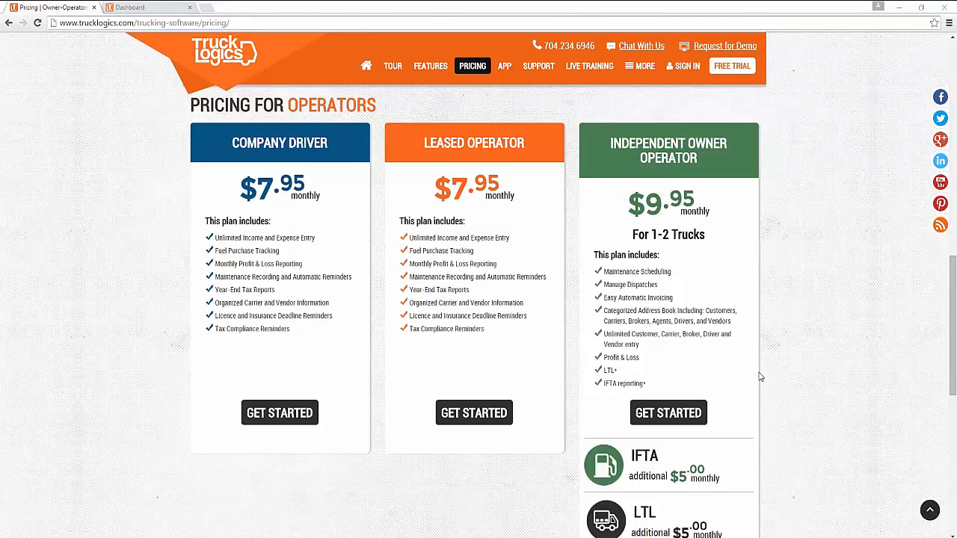
scroll(760, 377, "up", 1)
scroll(760, 377, "up", 7)
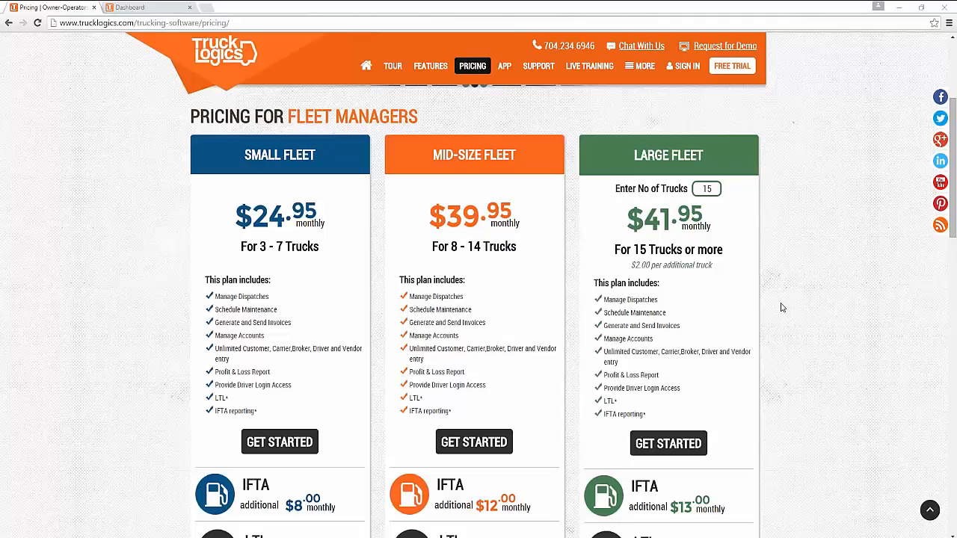
scroll(781, 307, "down", 5)
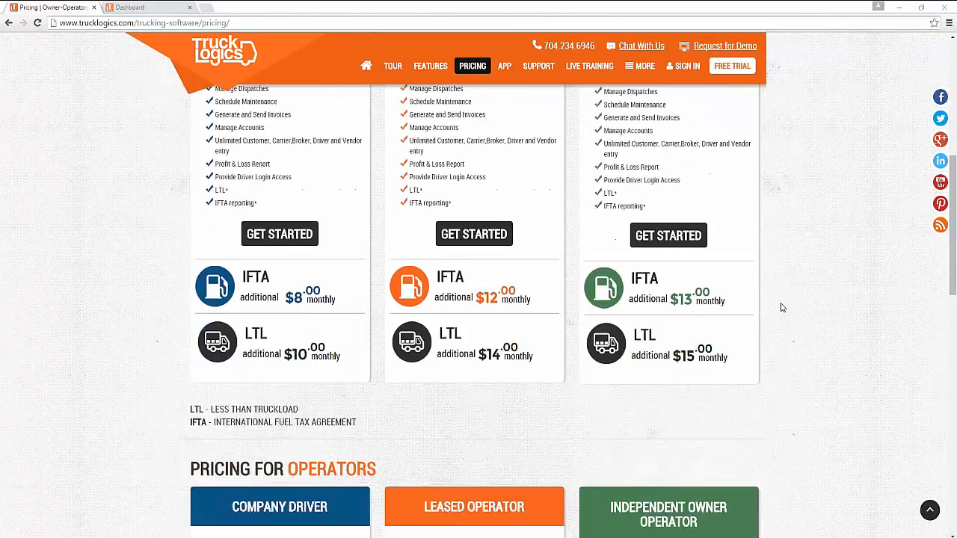
scroll(781, 308, "down", 3)
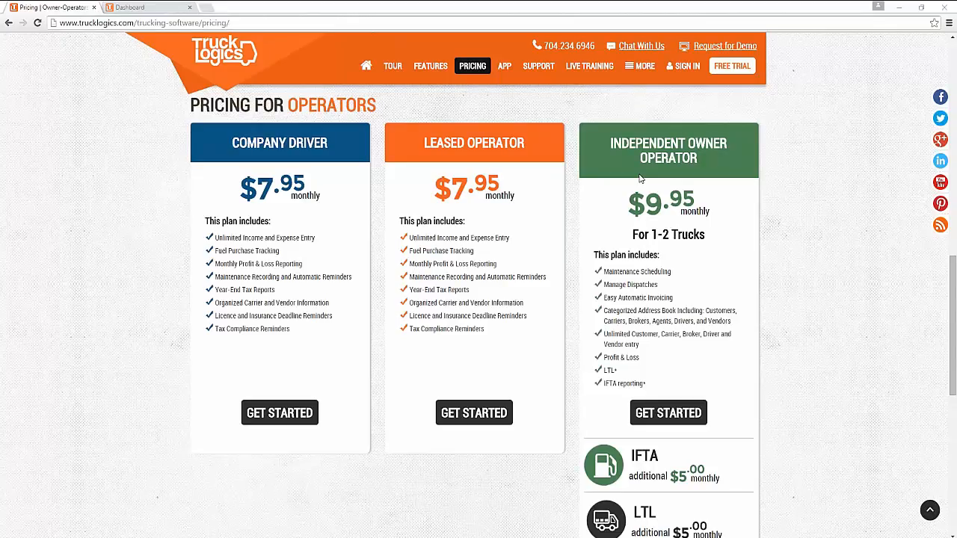
- Switch back to the TruckLogics account and start a new dispatch from the list of all dispatches
left_click(147, 8)
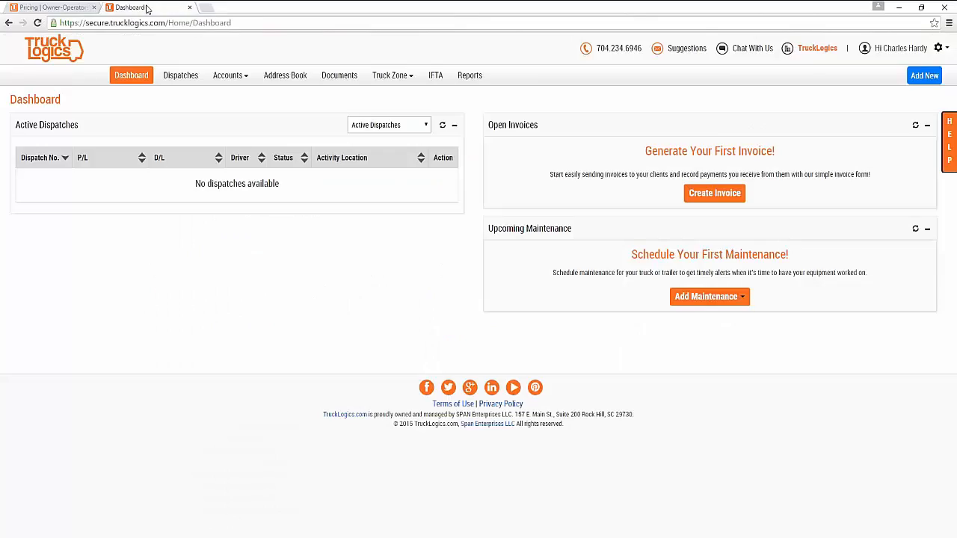
left_click(190, 77)
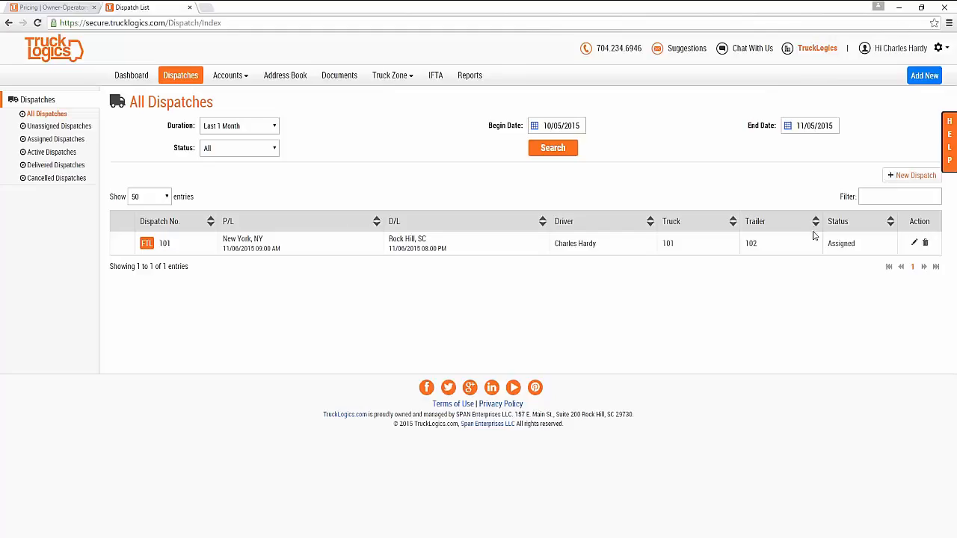
left_click(914, 175)
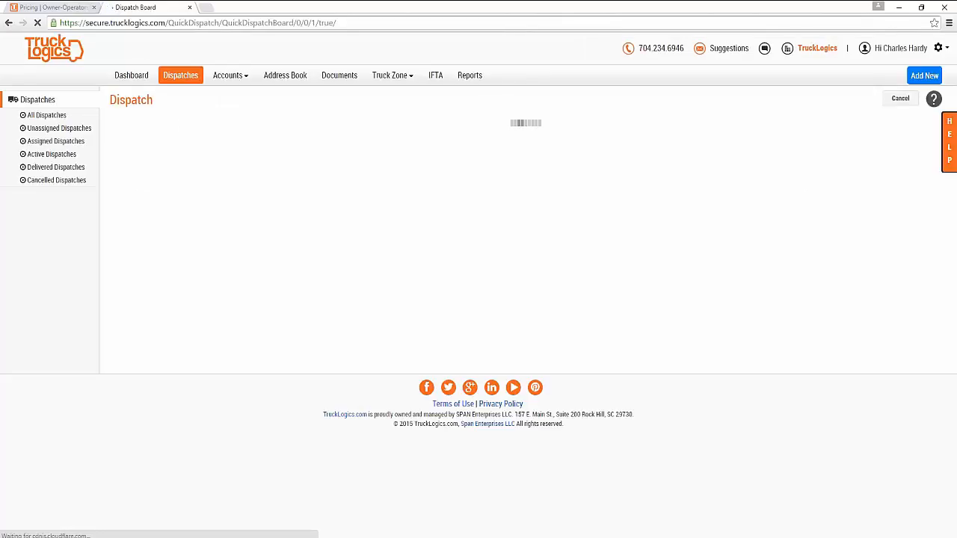